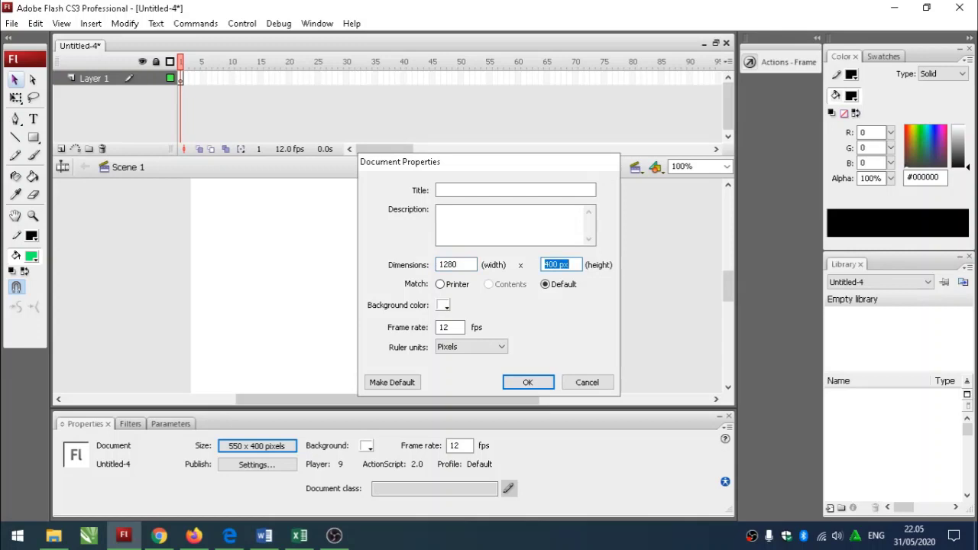
# Step: Set the document height to 780 px and apply the 1280 x 780 pixel dimensions
pyautogui.write('780')
pyautogui.click(519, 382)
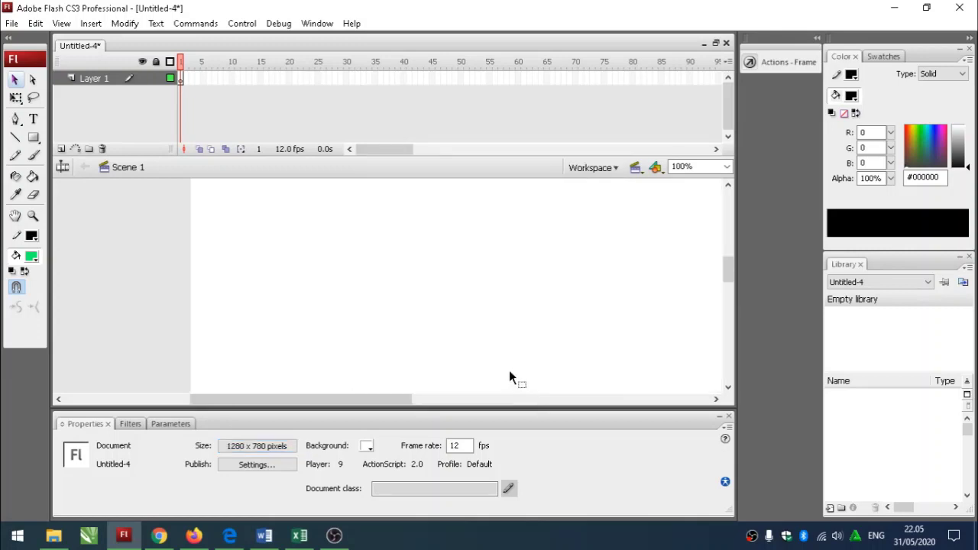
# Step: Draw a rectangle about 382 x 109 px near the stage's upper-left corner with a #CCFF00 fill and black outline
pyautogui.moveTo(378, 399); pyautogui.dragTo(477, 398)
pyautogui.moveTo(729, 268)
pyautogui.mouseDown()
pyautogui.moveTo(732, 220)
pyautogui.moveTo(731, 356)
pyautogui.moveTo(731, 283)
pyautogui.mouseUp()
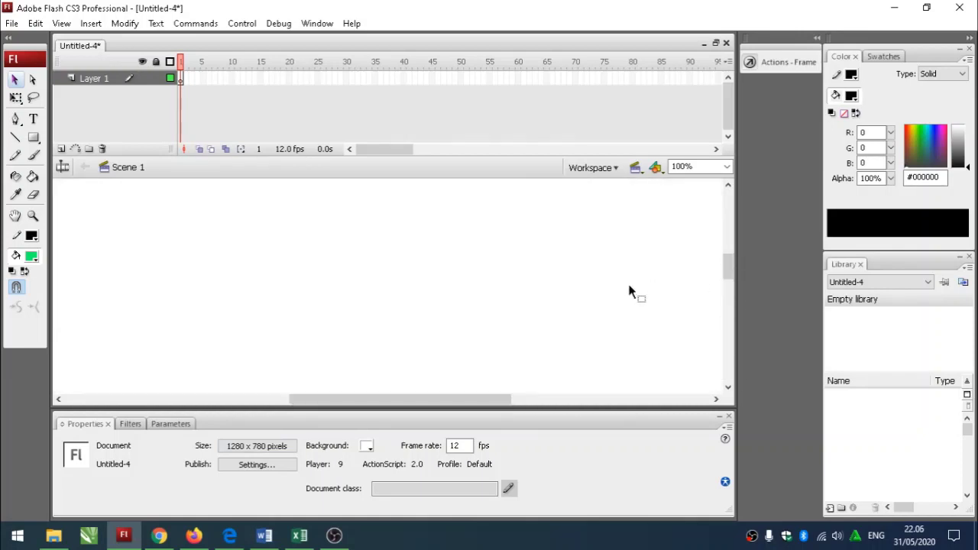
pyautogui.hotkey('ctrl', '2')
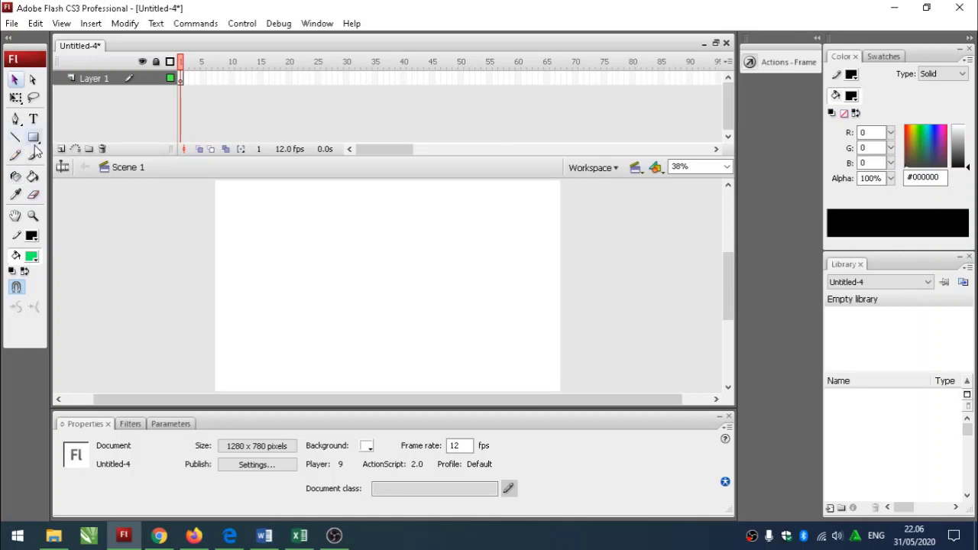
pyautogui.click(32, 257)
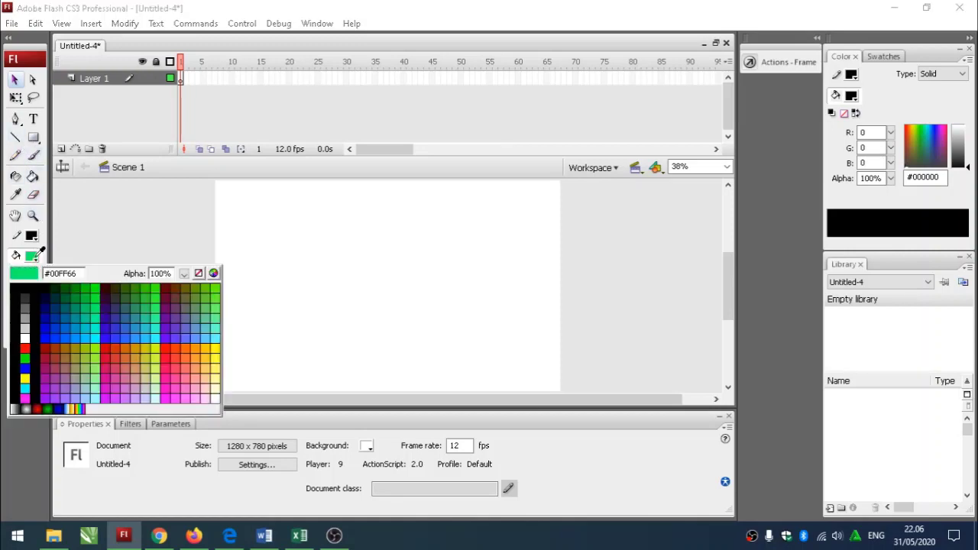
pyautogui.click(155, 350)
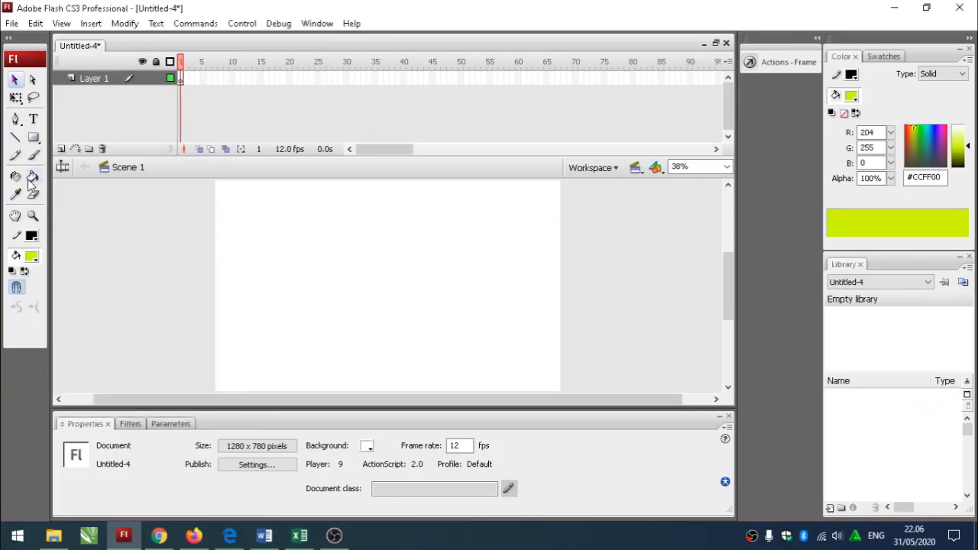
pyautogui.click(33, 137)
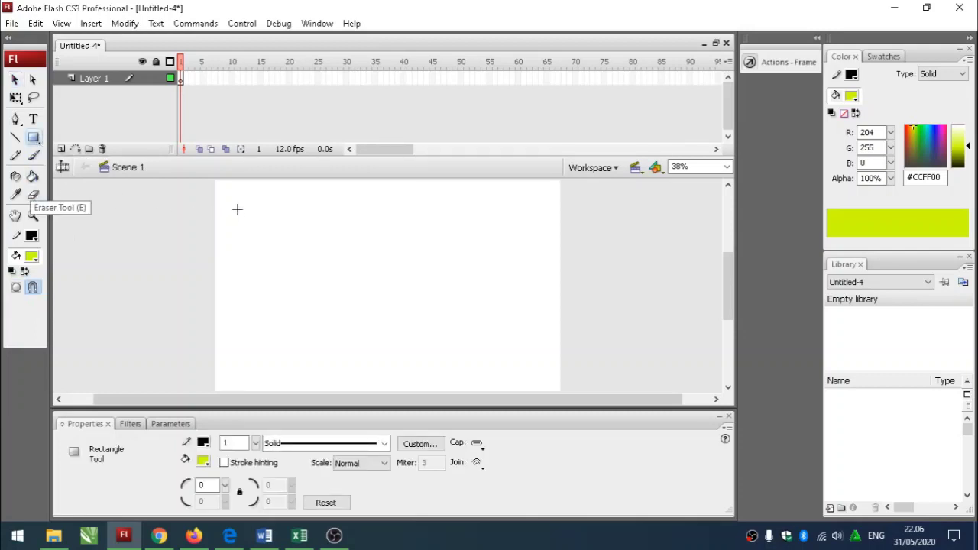
pyautogui.moveTo(236, 209); pyautogui.dragTo(340, 238)
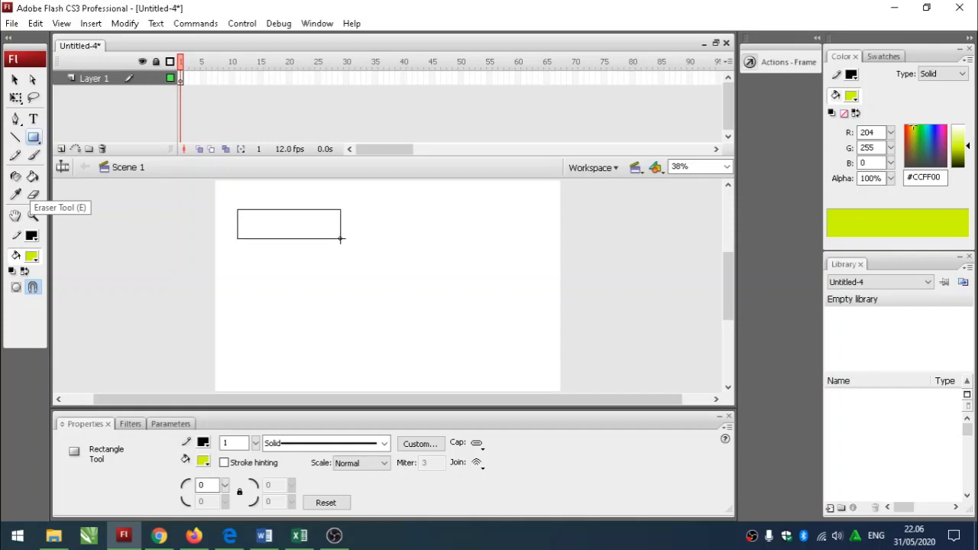
pyautogui.moveTo(341, 238); pyautogui.dragTo(341, 238)
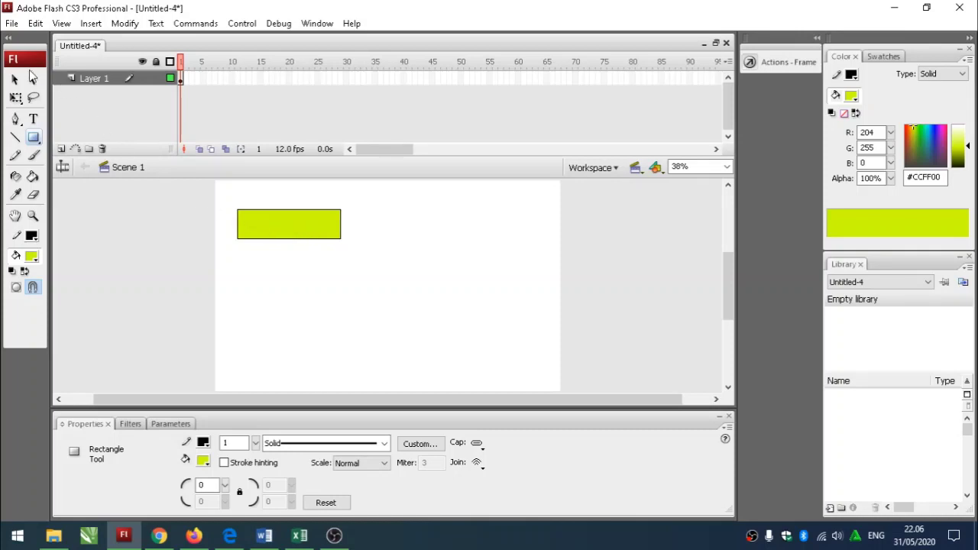
# Step: Start a static text box inside the green rectangle and set its font size to 25
pyautogui.click(33, 118)
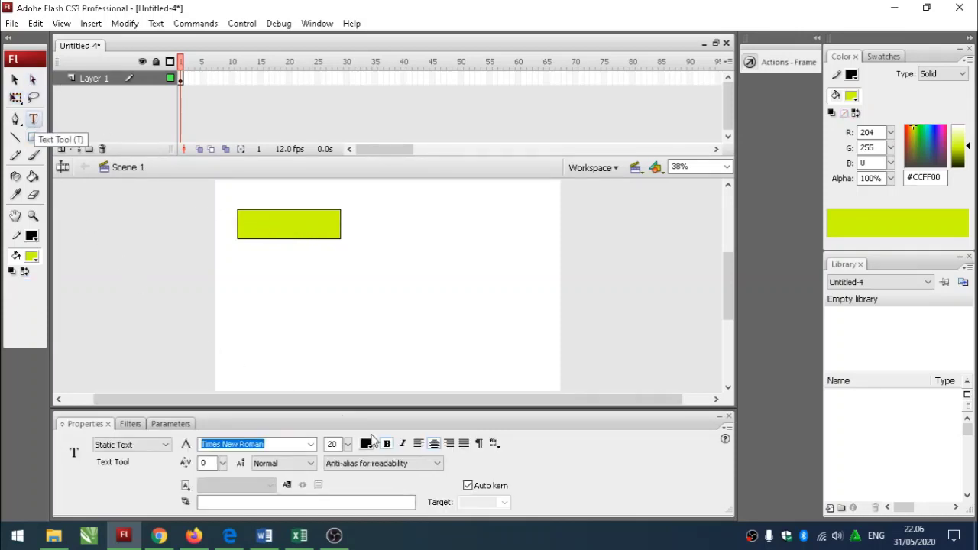
pyautogui.click(262, 225)
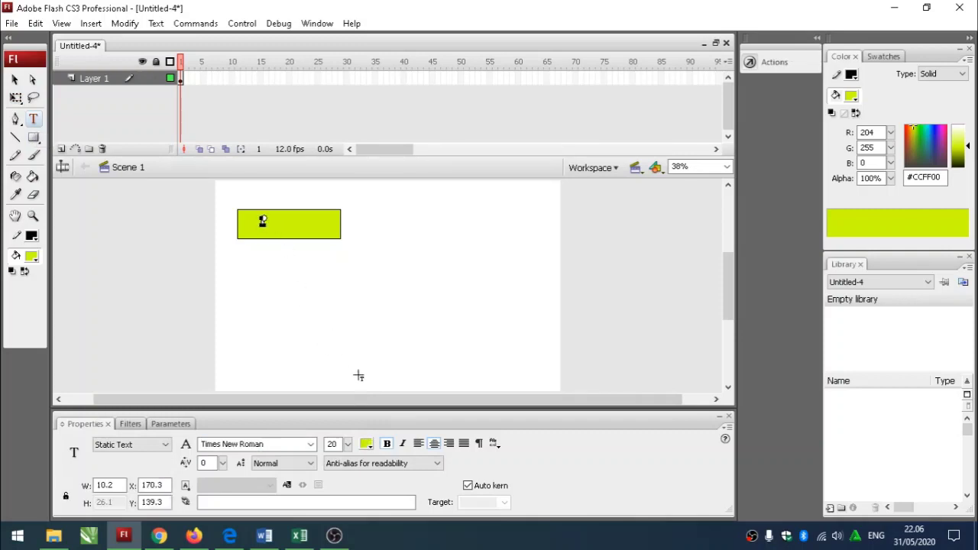
pyautogui.click(332, 447)
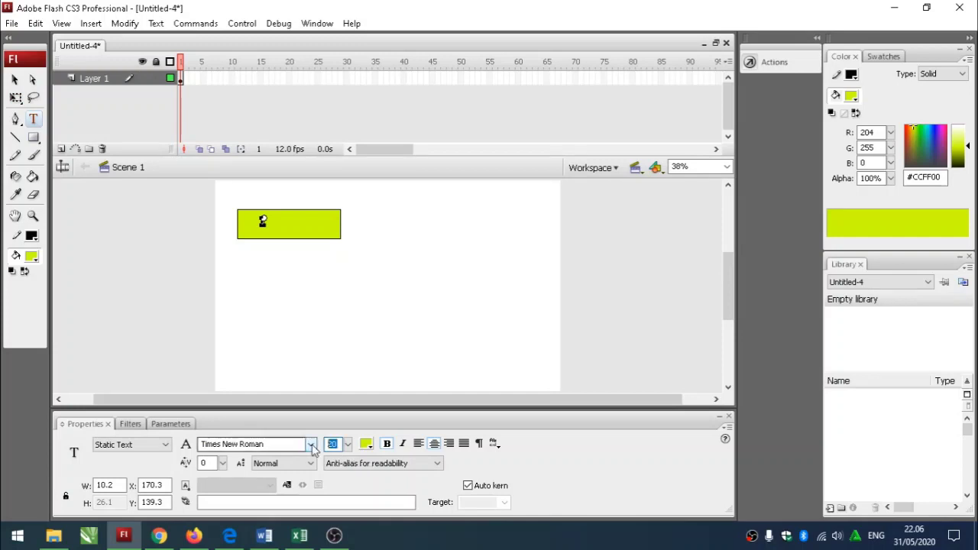
pyautogui.press('Delete')
pyautogui.write('5')
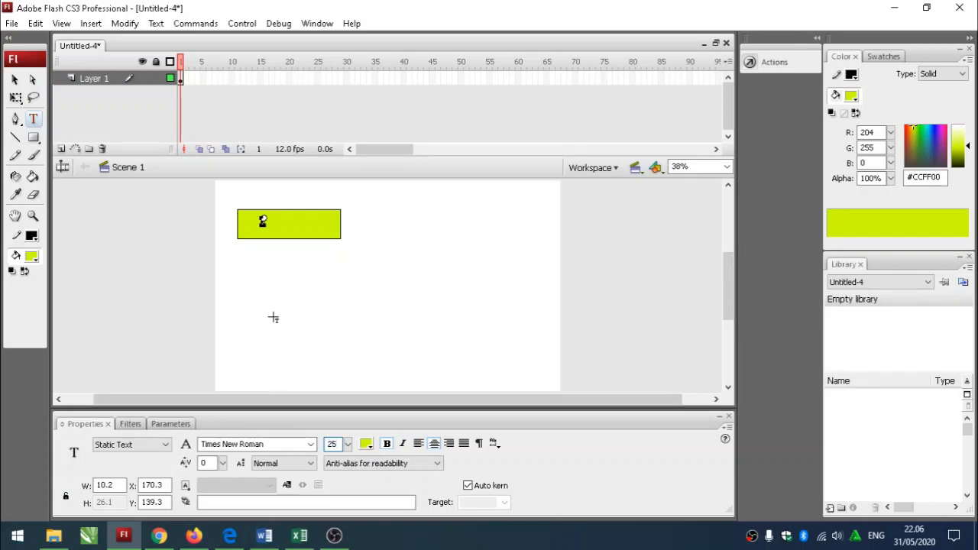
# Step: Set the text color to black (#000000) and enter the label "Menu Utama" in the rectangle
pyautogui.click(262, 221)
pyautogui.write('A')
pyautogui.press('BackSpace')
pyautogui.click(366, 443)
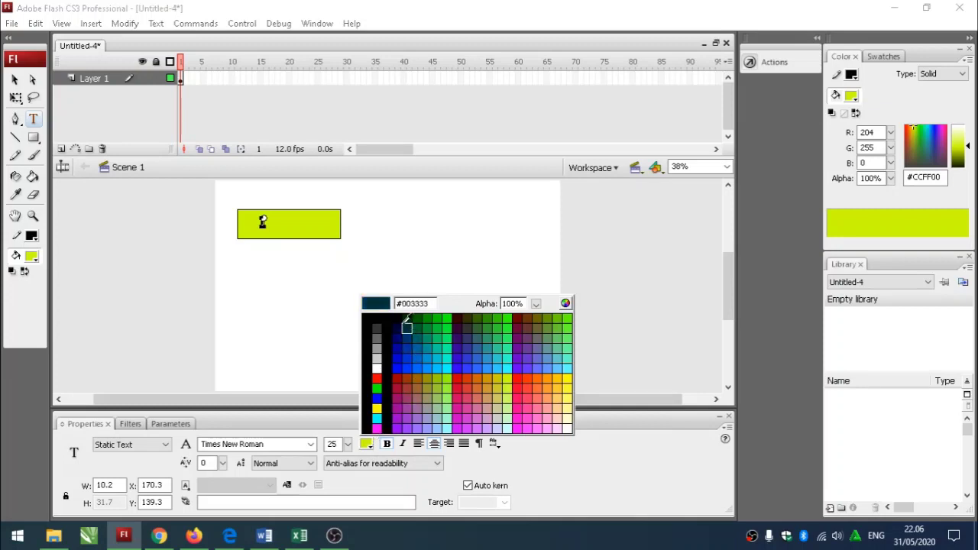
pyautogui.click(374, 319)
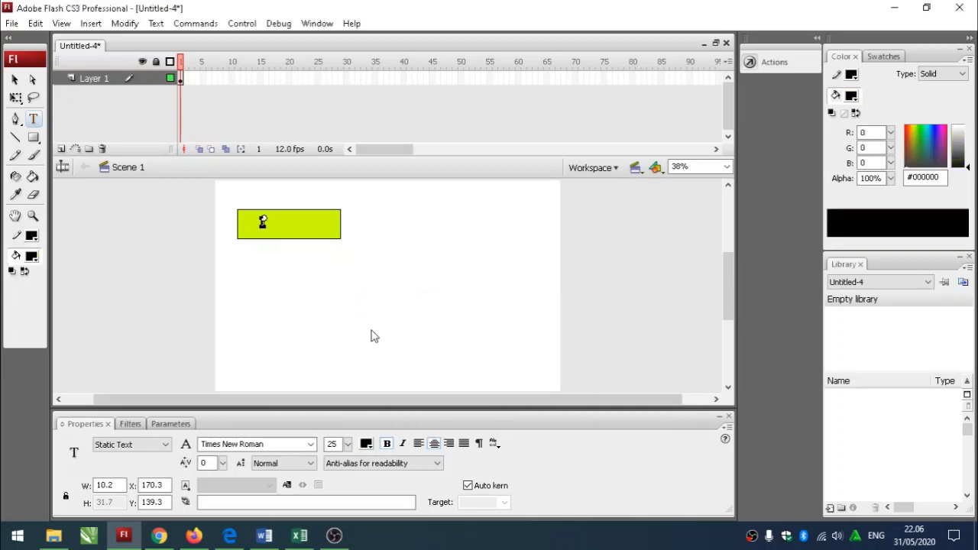
pyautogui.write('Hom')
pyautogui.write('u U')
pyautogui.write('tama')
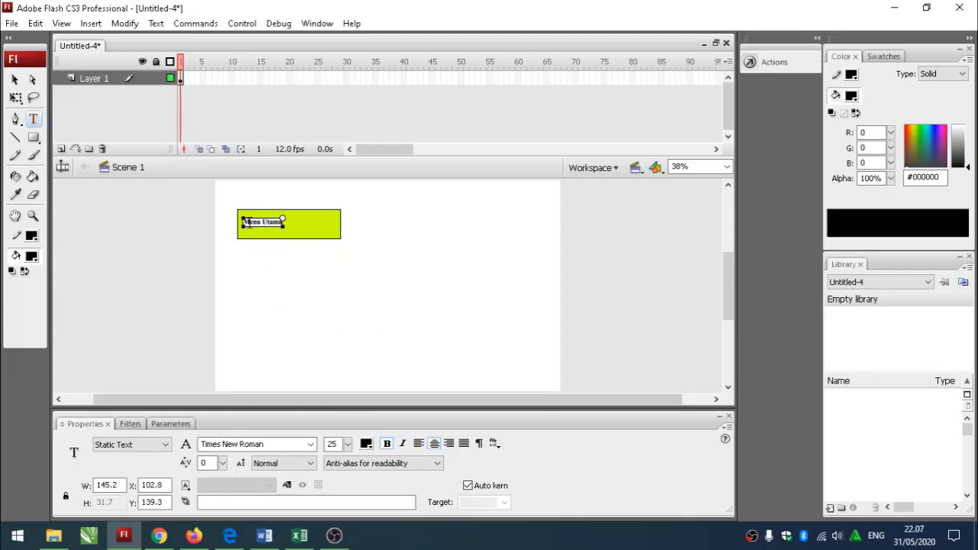
# Step: Set the font size of the whole "Menu Utama" label to 30
pyautogui.moveTo(242, 221); pyautogui.dragTo(282, 222)
pyautogui.click(346, 446)
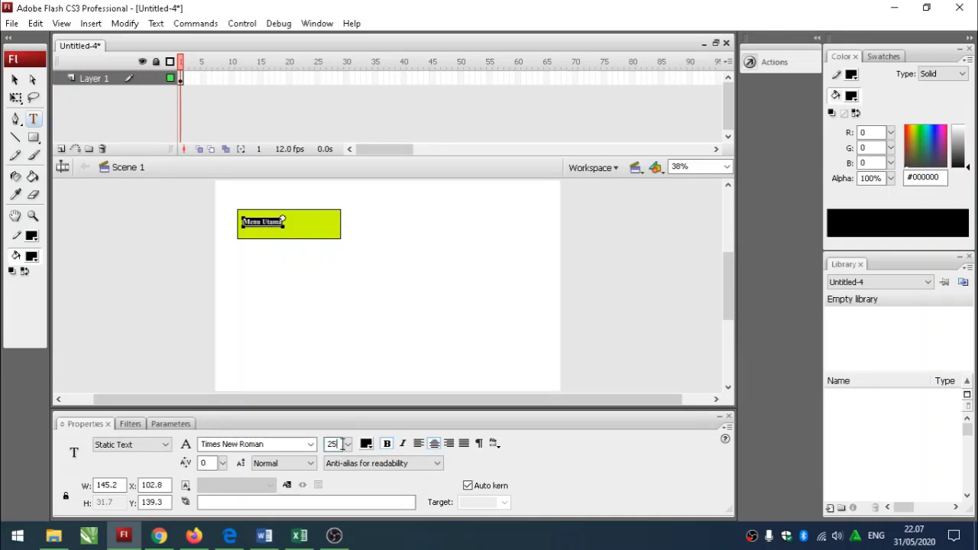
pyautogui.write('30')
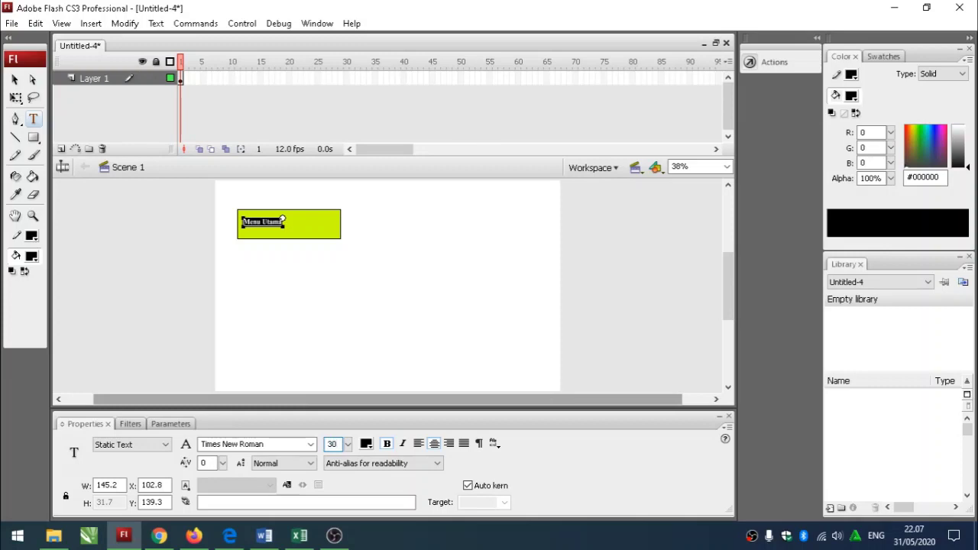
pyautogui.press('Return')
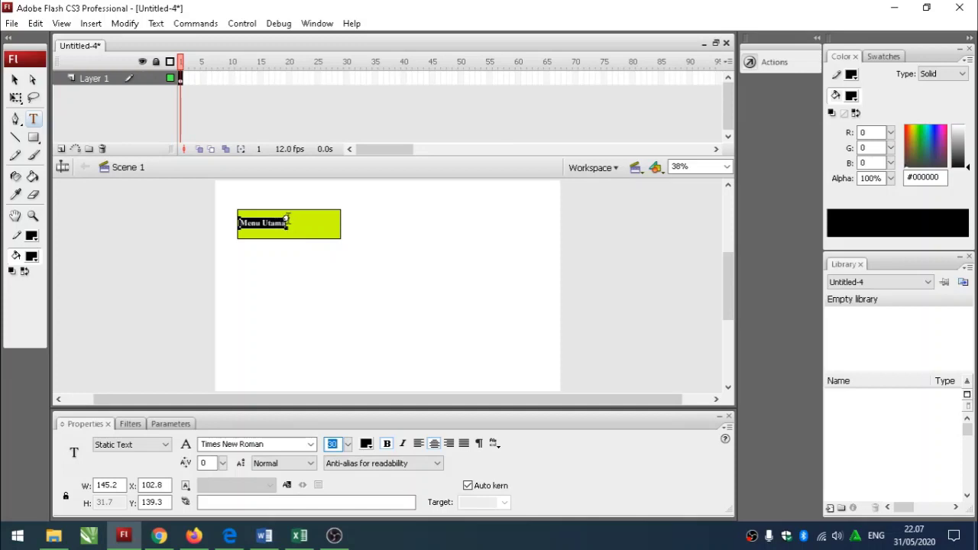
# Step: Widen the "Menu Utama" text box to about 253 px and center it within the rectangle
pyautogui.click(288, 224)
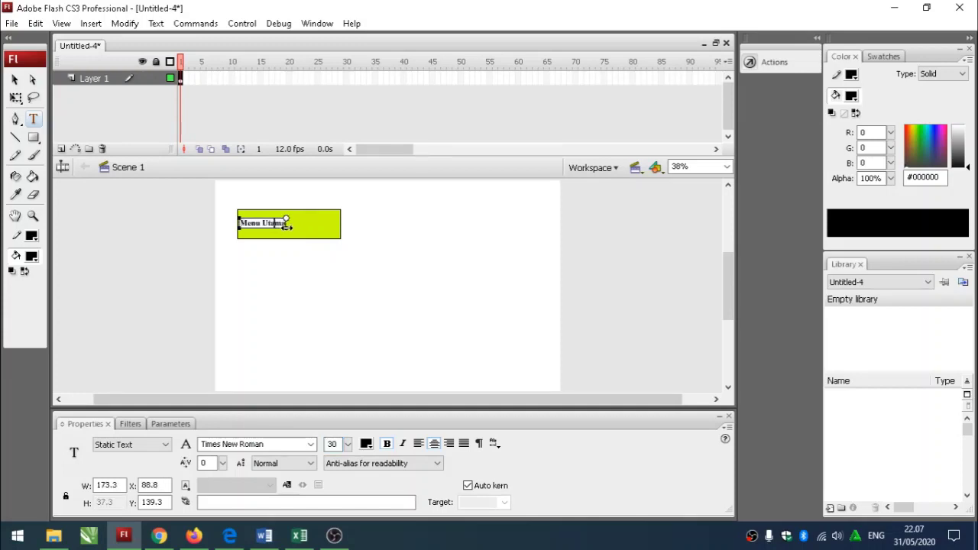
pyautogui.moveTo(286, 227); pyautogui.dragTo(308, 227)
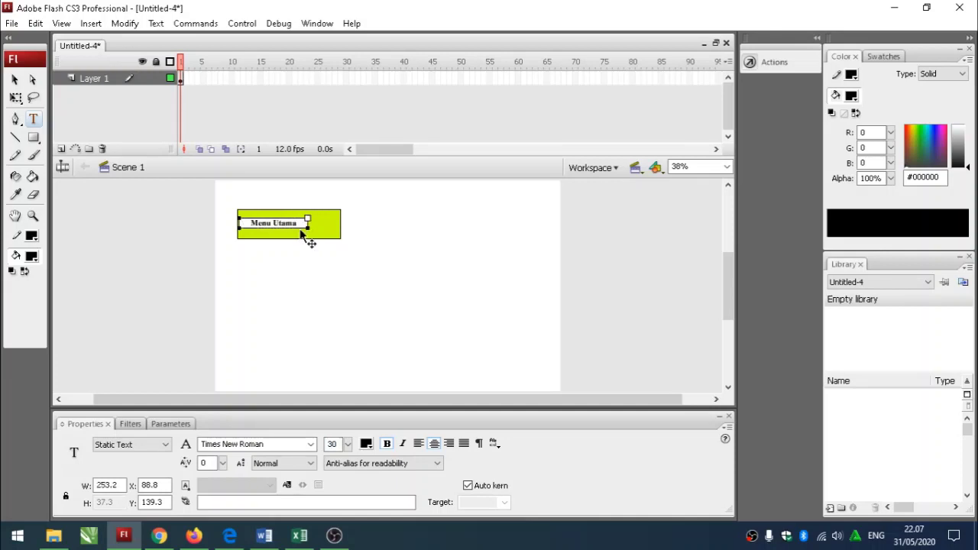
pyautogui.moveTo(301, 235)
pyautogui.mouseDown()
pyautogui.moveTo(318, 236)
pyautogui.moveTo(295, 226)
pyautogui.moveTo(316, 224)
pyautogui.mouseUp()
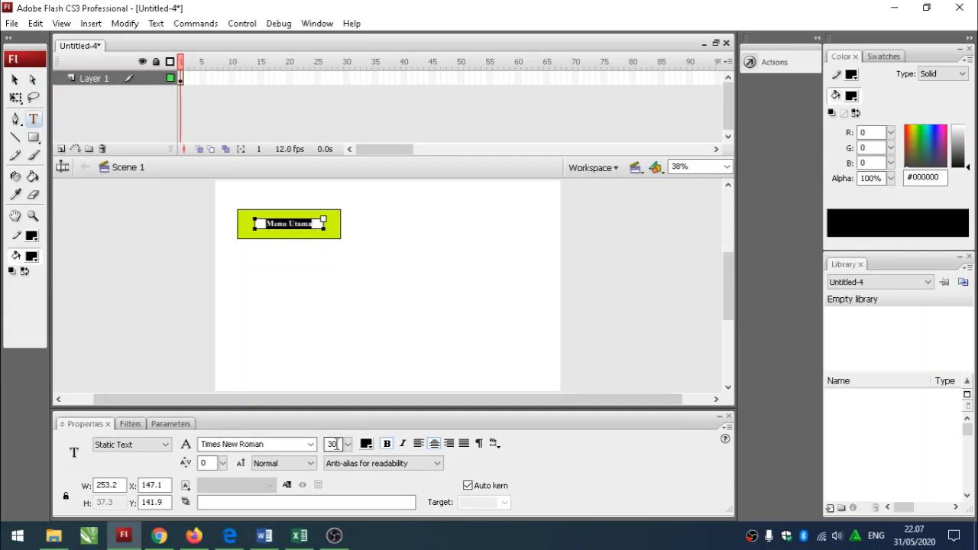
# Step: Set the font size of the "Menu Utama" label to 40 and finish editing the text
pyautogui.doubleClick(333, 444)
pyautogui.write('40')
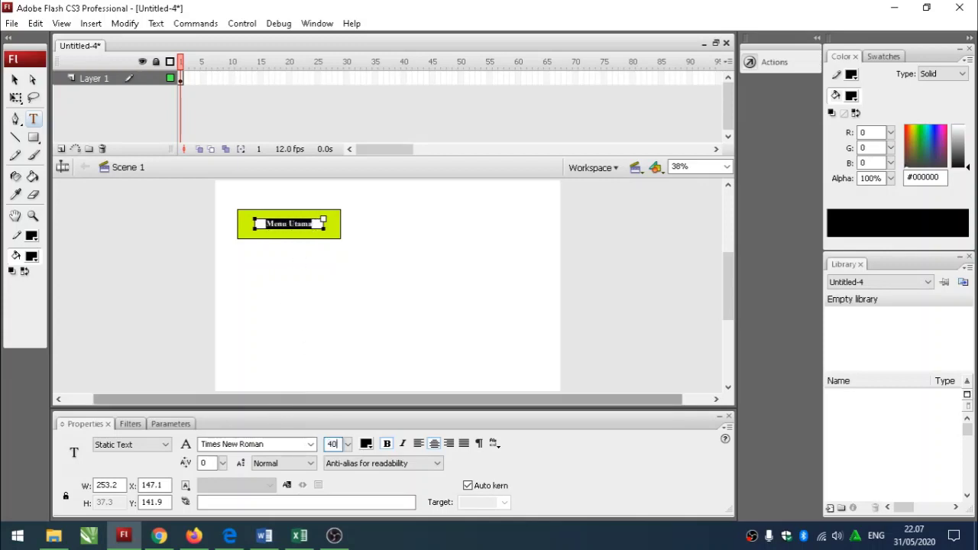
pyautogui.press('Return')
pyautogui.click(277, 290)
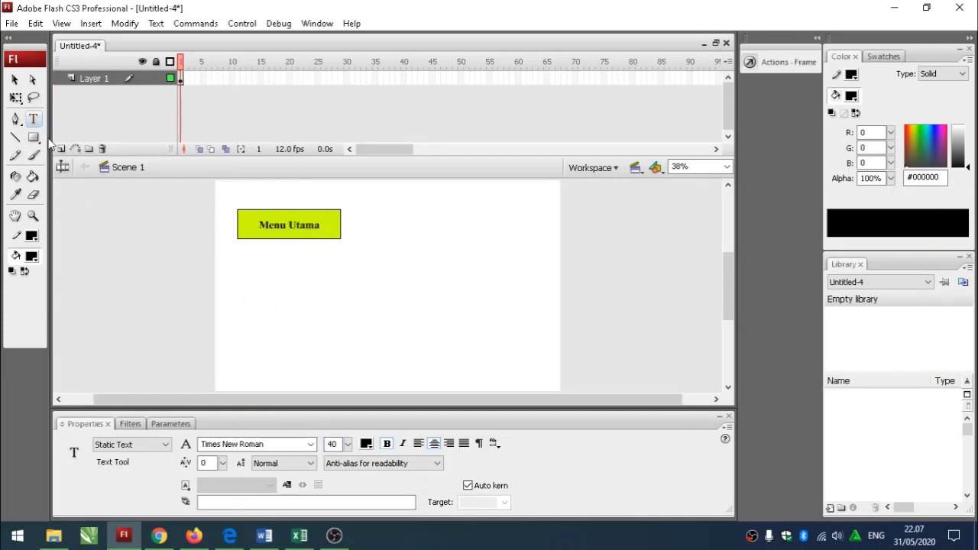
# Step: Duplicate the rectangle together with its "Menu Utama" label and place the copy below the original, at about X 87.5, Y 369.8
pyautogui.click(18, 99)
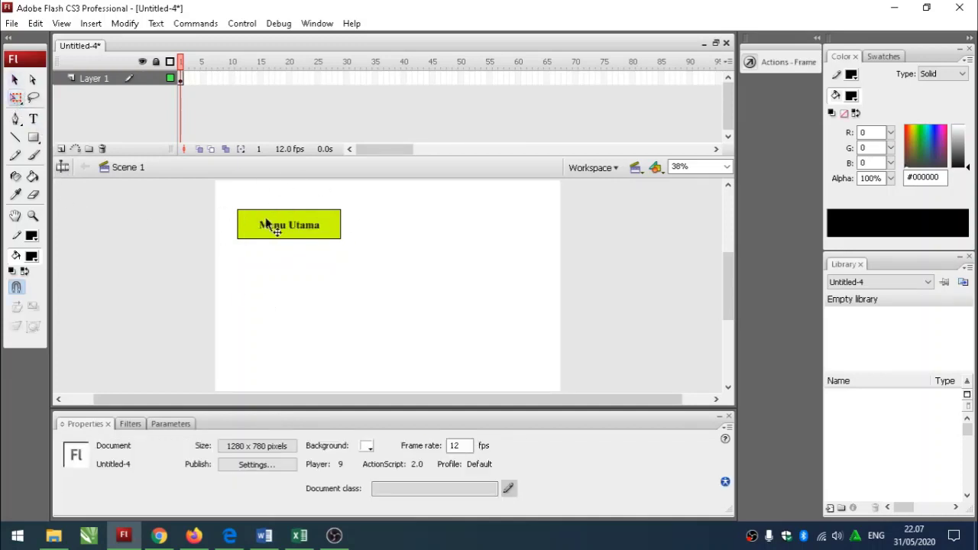
pyautogui.moveTo(225, 205); pyautogui.dragTo(362, 270)
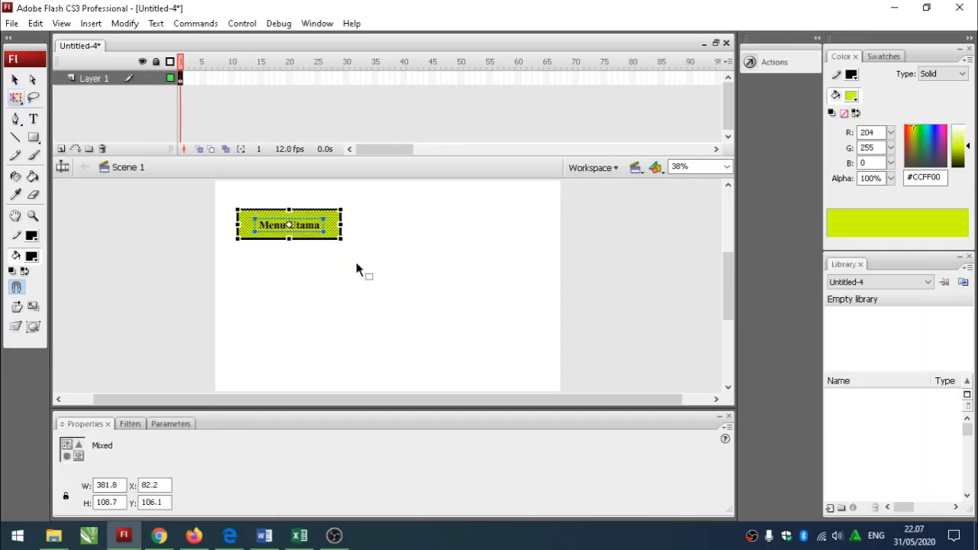
pyautogui.click(351, 265)
pyautogui.rightClick(320, 229)
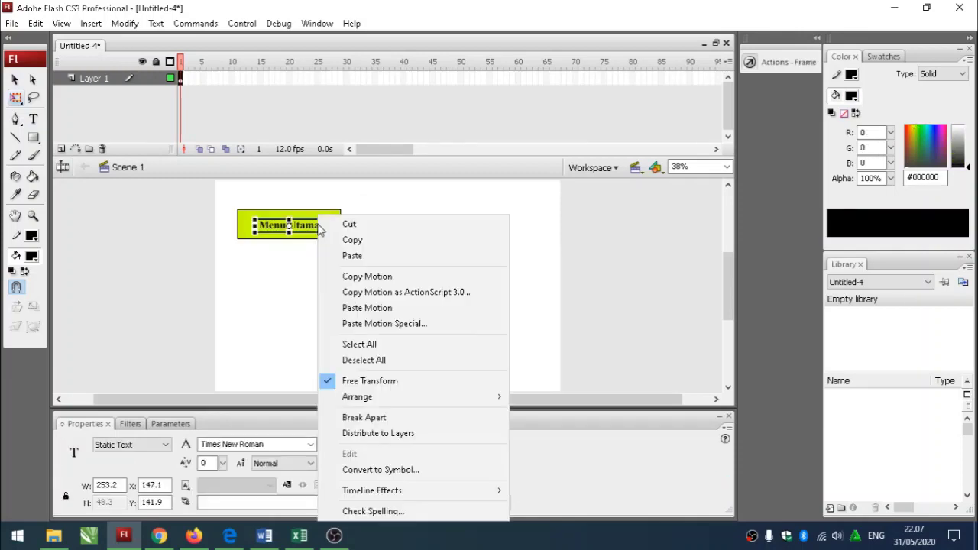
pyautogui.click(359, 256)
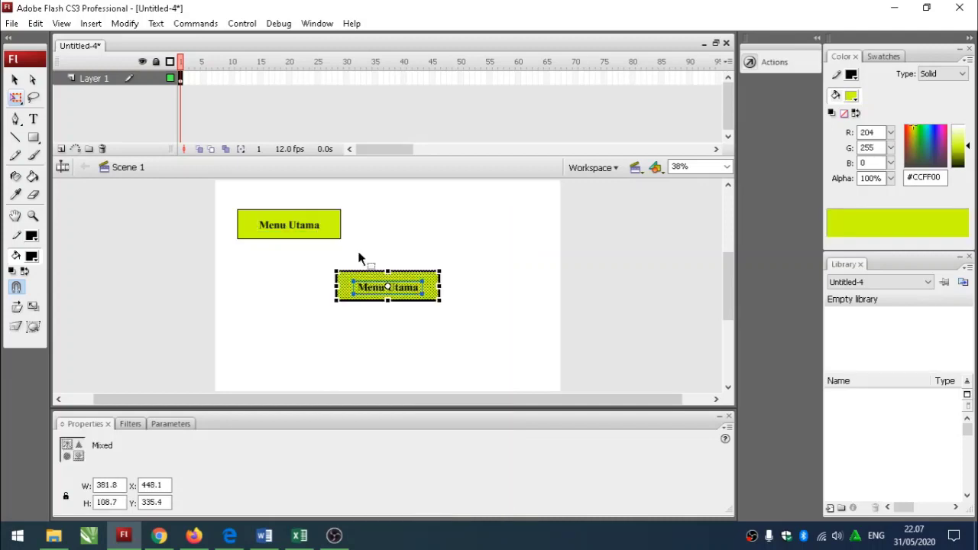
pyautogui.moveTo(373, 278); pyautogui.dragTo(276, 286)
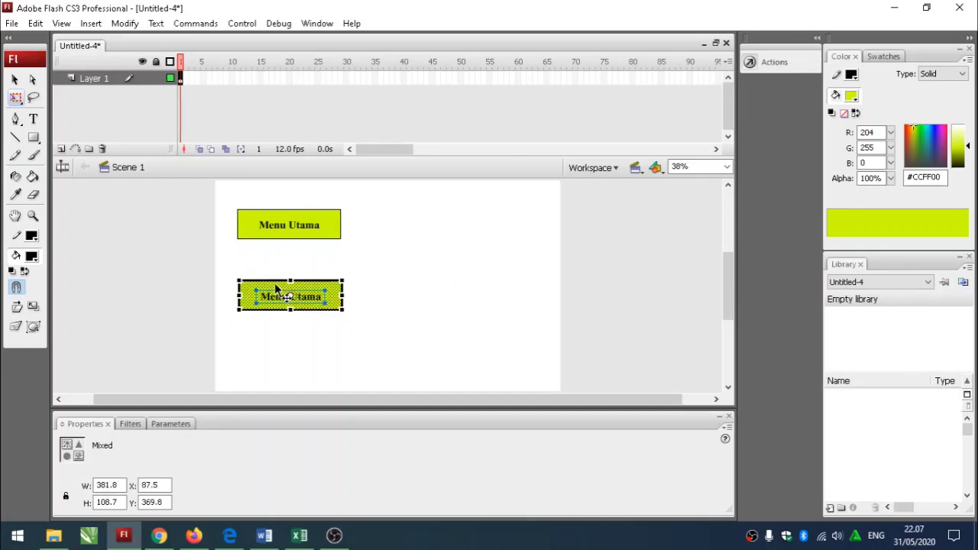
# Step: Select the complete original "Menu Utama" rectangle with its label and reduce its height slightly to about 106 px
pyautogui.click(293, 240)
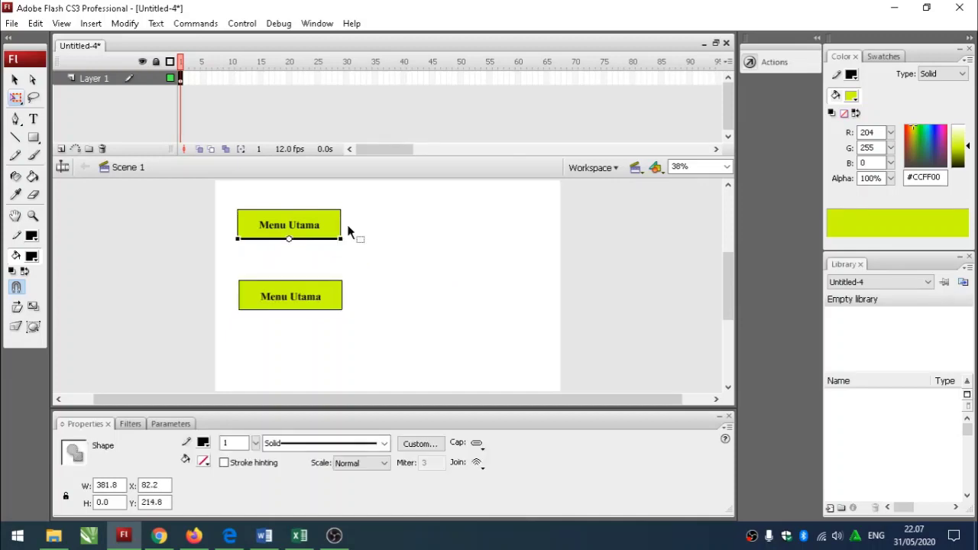
pyautogui.click(371, 222)
pyautogui.moveTo(372, 213); pyautogui.dragTo(327, 236)
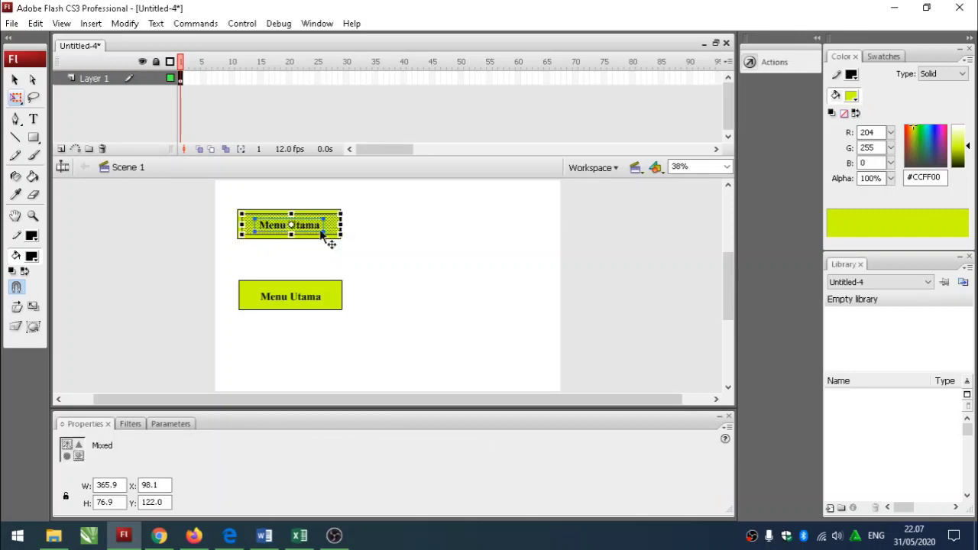
pyautogui.click(372, 224)
pyautogui.moveTo(379, 210); pyautogui.dragTo(213, 245)
pyautogui.moveTo(315, 235); pyautogui.dragTo(318, 237)
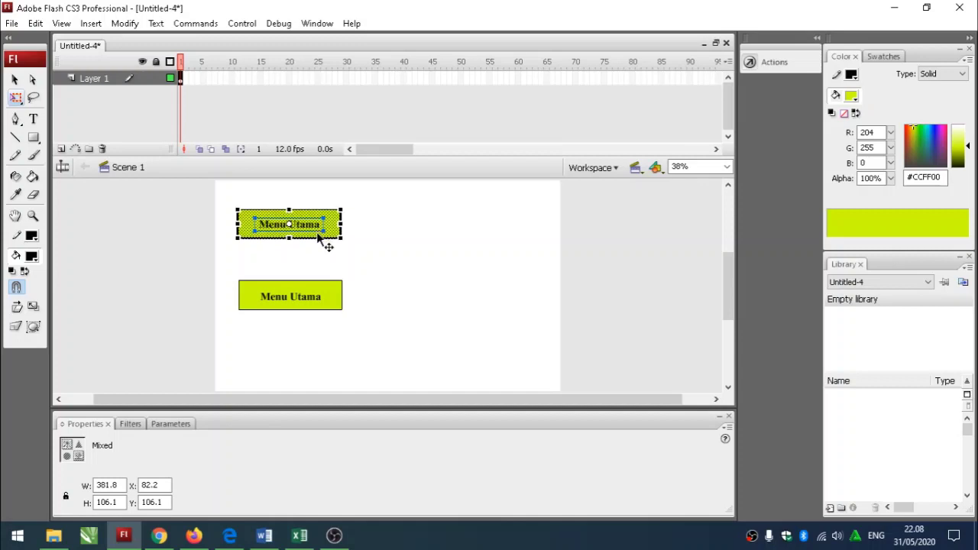
pyautogui.click(361, 234)
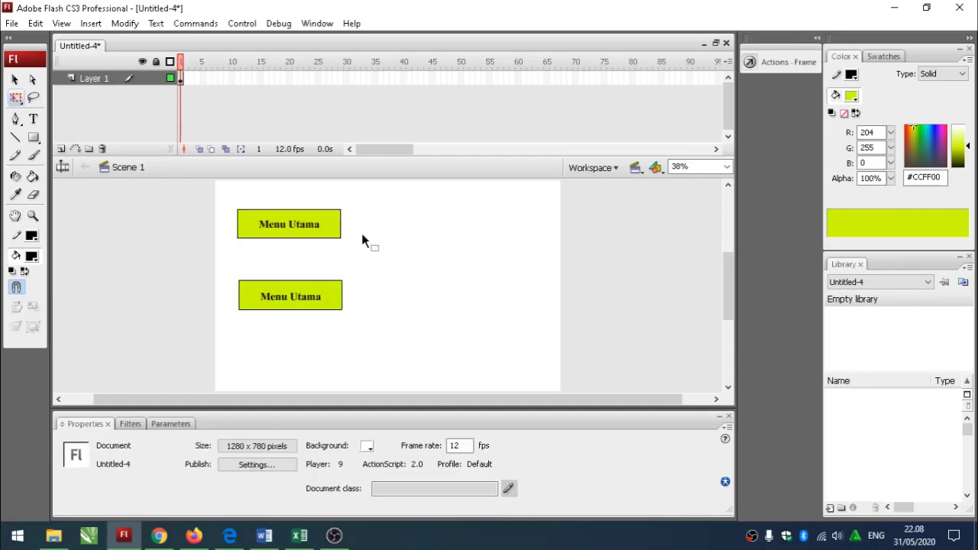
# Step: Replace the label text in the lower rectangle with "Materi"
pyautogui.click(267, 300)
pyautogui.click(33, 119)
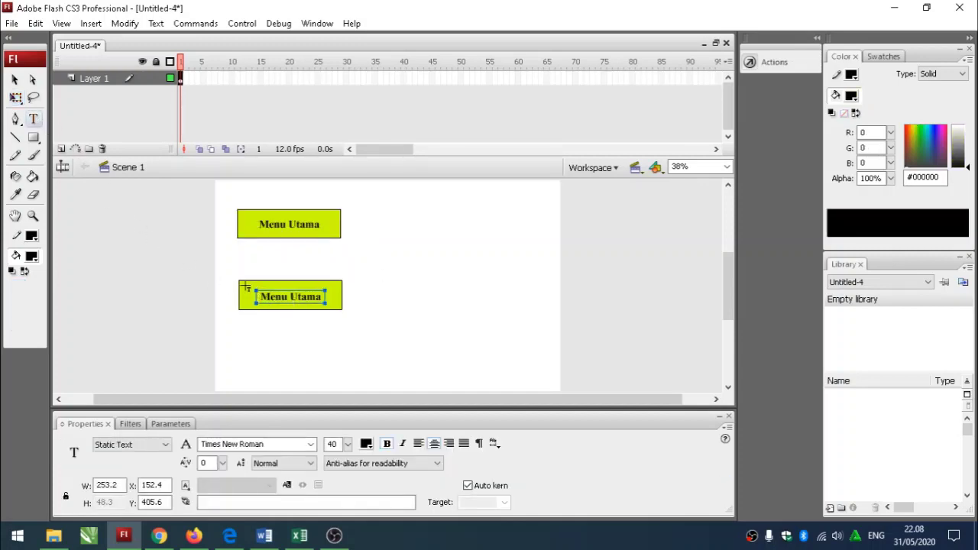
pyautogui.moveTo(262, 295); pyautogui.dragTo(326, 297)
pyautogui.write('Materi')
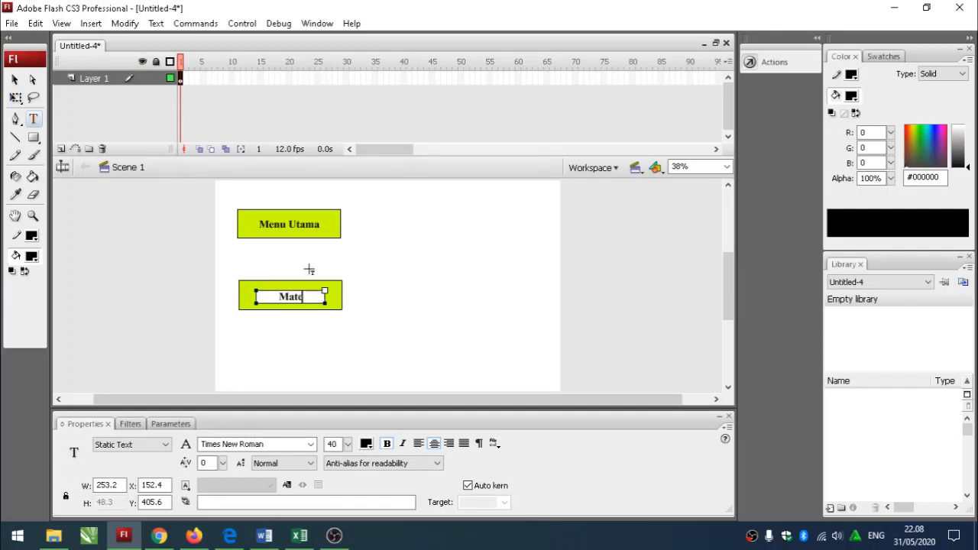
pyautogui.click(372, 266)
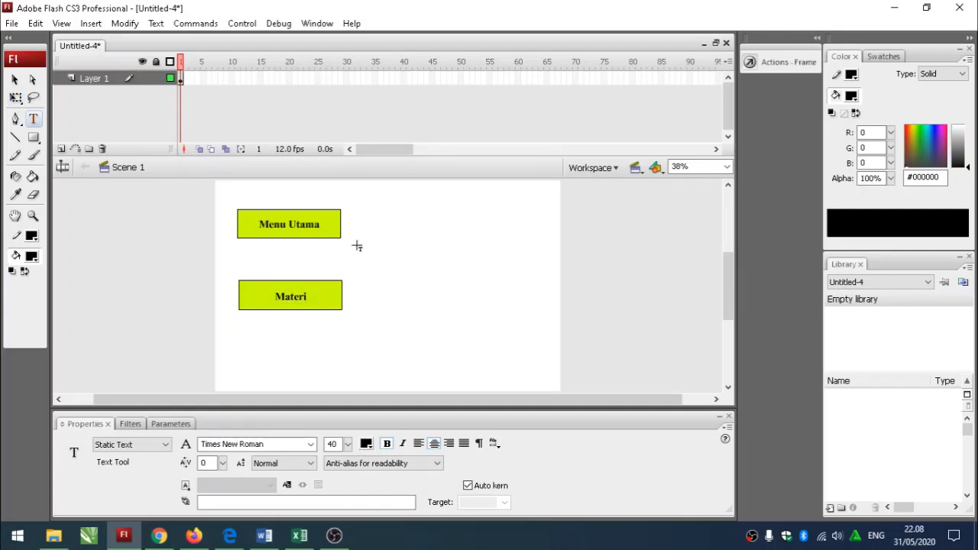
pyautogui.click(15, 98)
pyautogui.moveTo(218, 197); pyautogui.dragTo(394, 321)
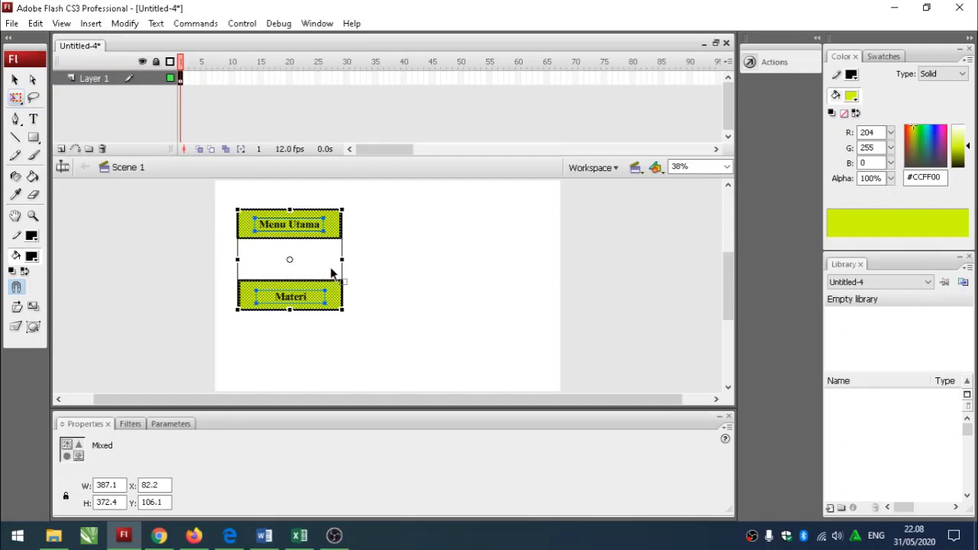
pyautogui.click(355, 272)
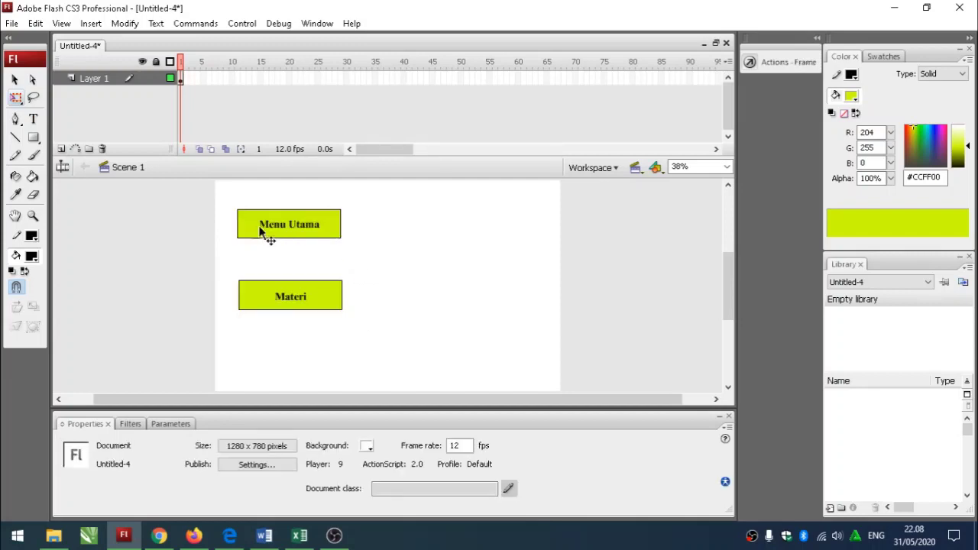
pyautogui.moveTo(224, 198); pyautogui.dragTo(395, 334)
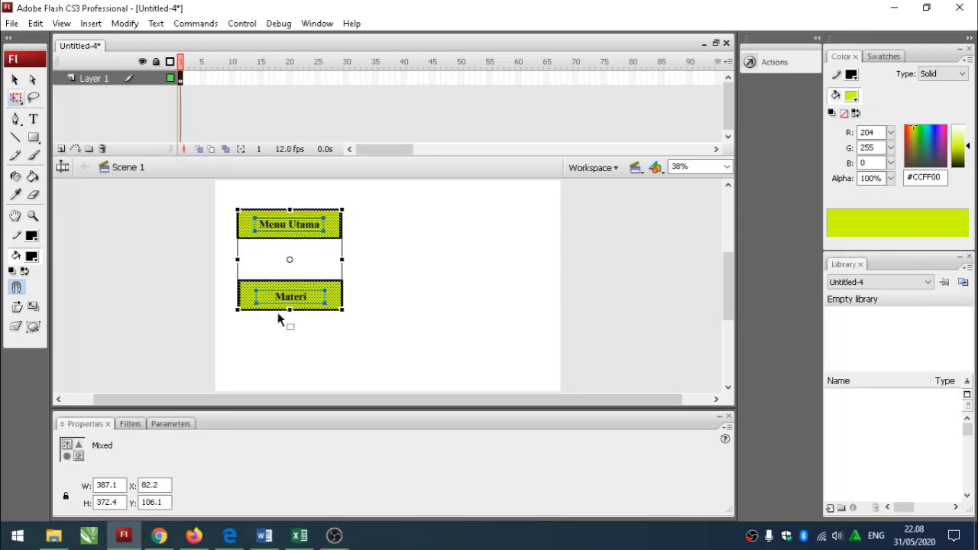
pyautogui.click(385, 282)
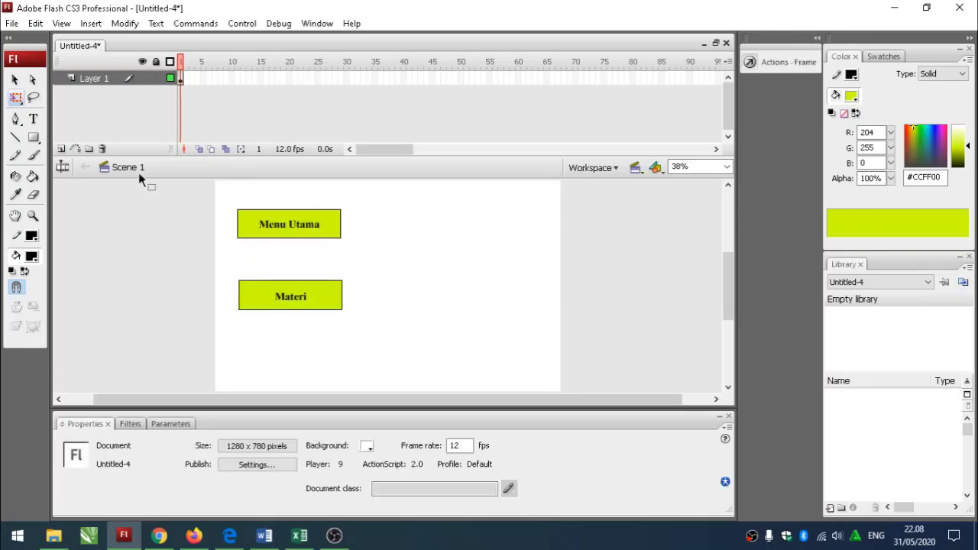
# Step: Select both rectangles together with their labels and move them right, to about X 170
pyautogui.click(14, 80)
pyautogui.moveTo(225, 197); pyautogui.dragTo(384, 295)
pyautogui.click(383, 295)
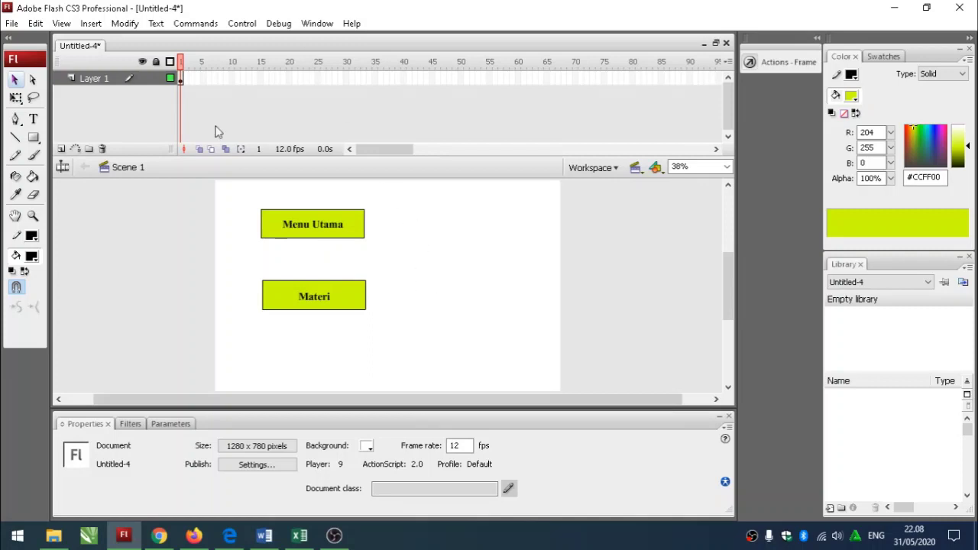
# Step: Convert the green fill of the "Menu Utama" rectangle to a symbol of type Button, keeping the name Symbol 1
pyautogui.click(359, 225)
pyautogui.rightClick(359, 227)
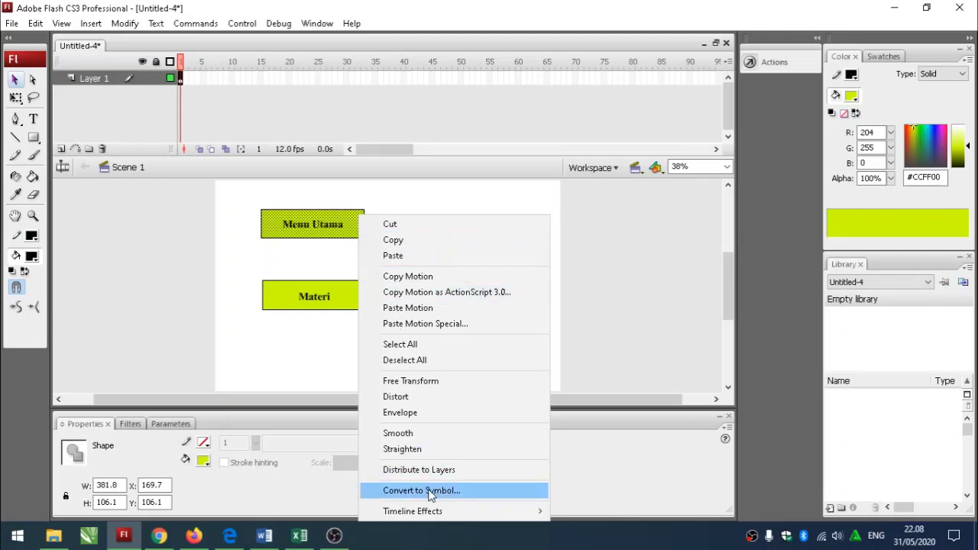
pyautogui.click(252, 247)
pyautogui.click(324, 222)
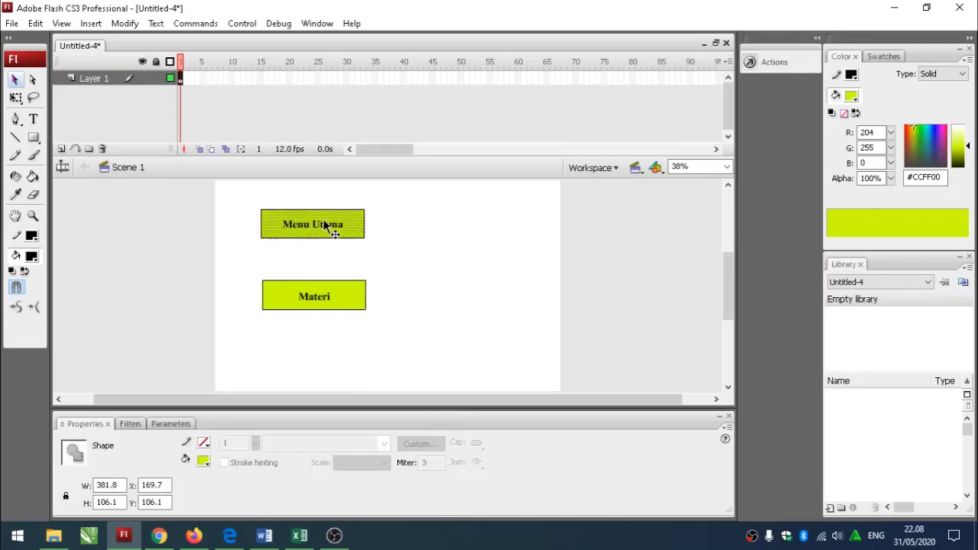
pyautogui.rightClick(333, 221)
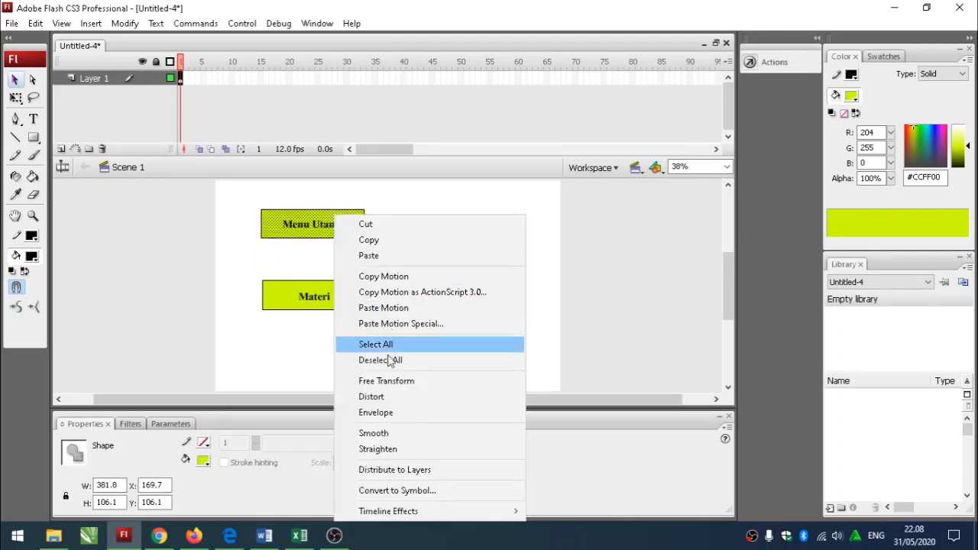
pyautogui.click(408, 490)
pyautogui.click(415, 155)
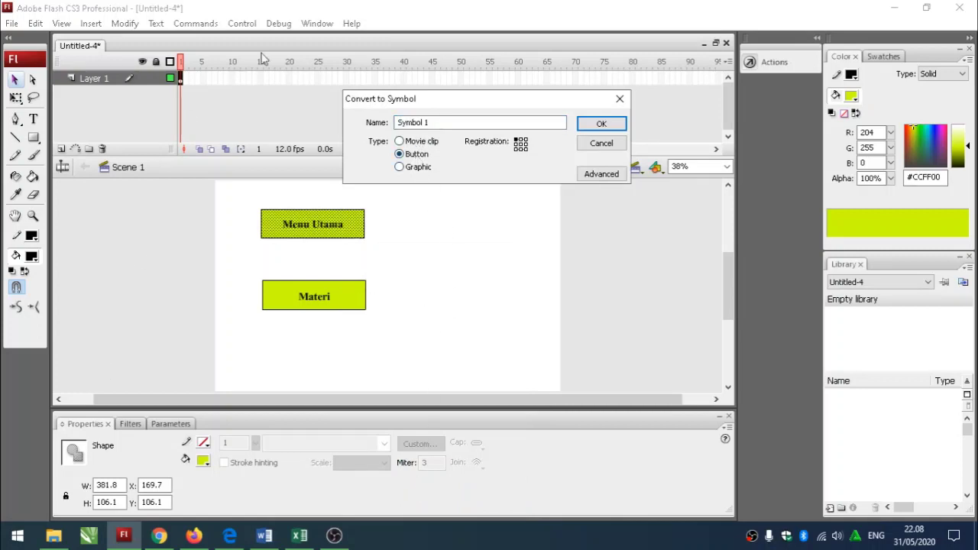
pyautogui.click(601, 124)
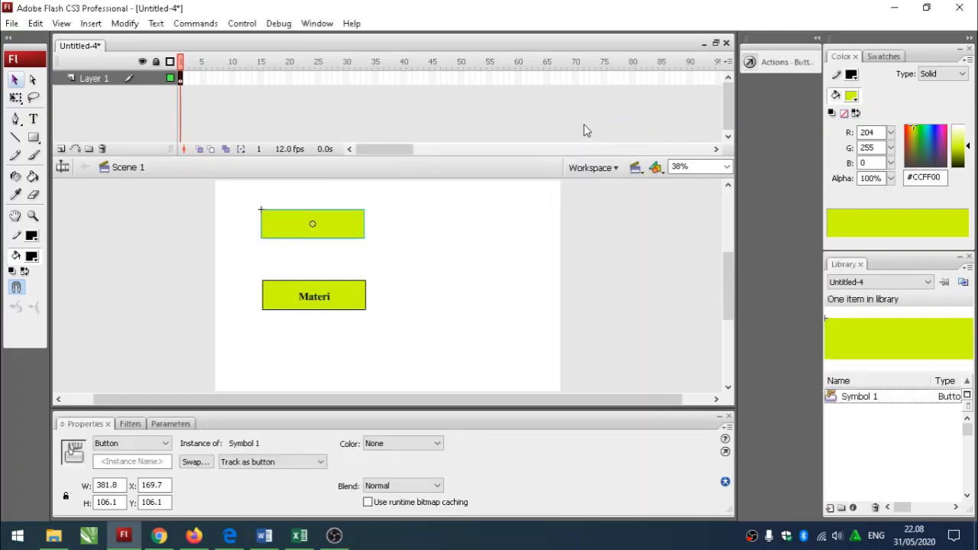
# Step: Arrange the new green button behind the "Menu Utama" label and deselect it
pyautogui.click(373, 260)
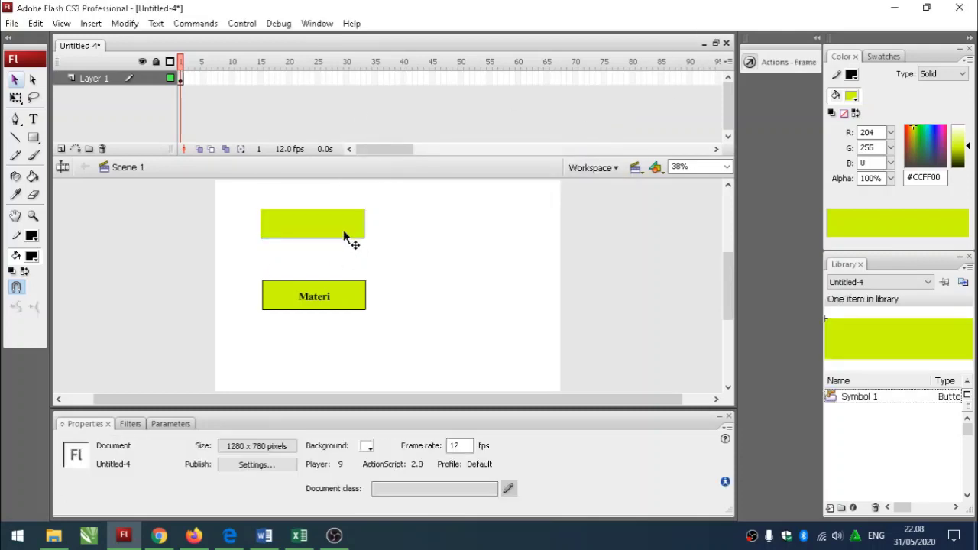
pyautogui.click(341, 228)
pyautogui.rightClick(342, 230)
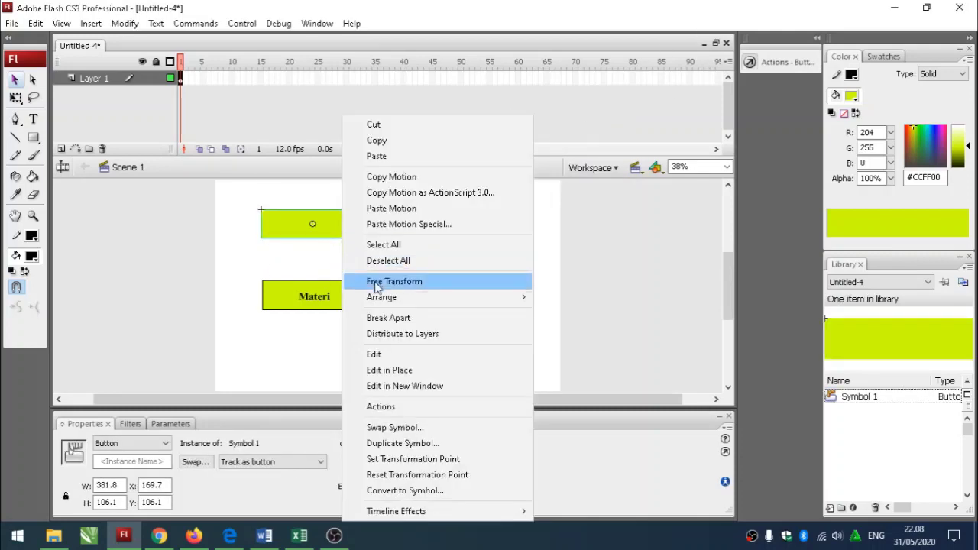
pyautogui.moveTo(386, 299)
pyautogui.click(561, 334)
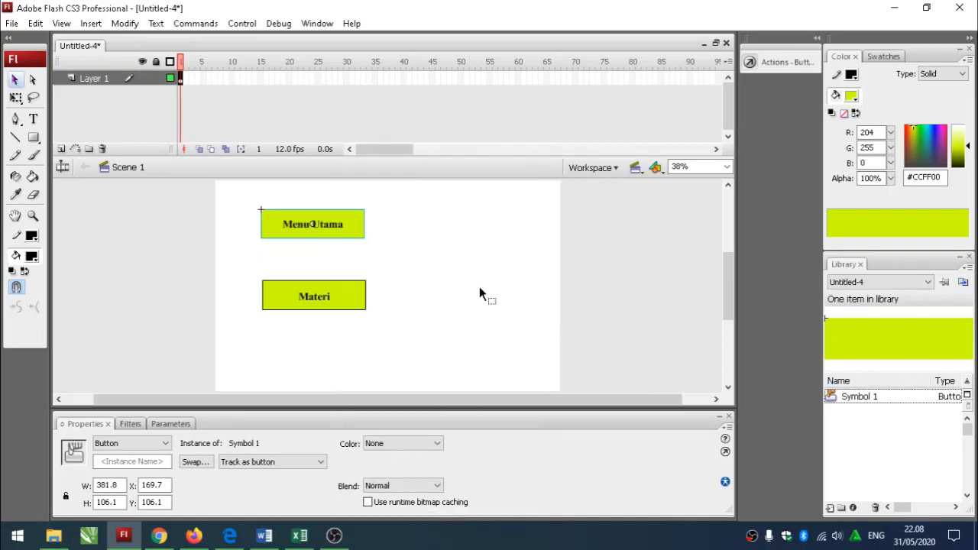
pyautogui.click(478, 285)
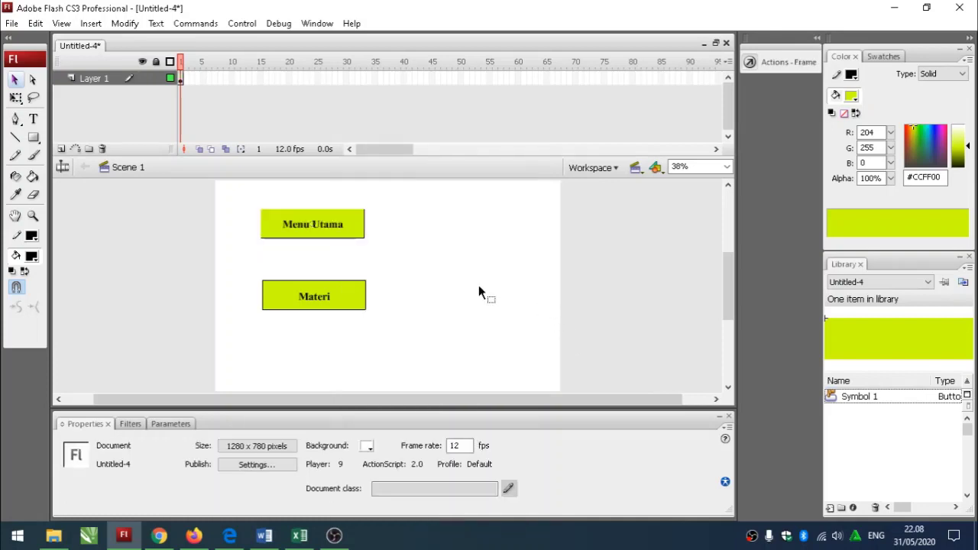
# Step: Nudge the "Menu Utama" button slightly right, and shift it slightly down together with its label and outline
pyautogui.click(339, 236)
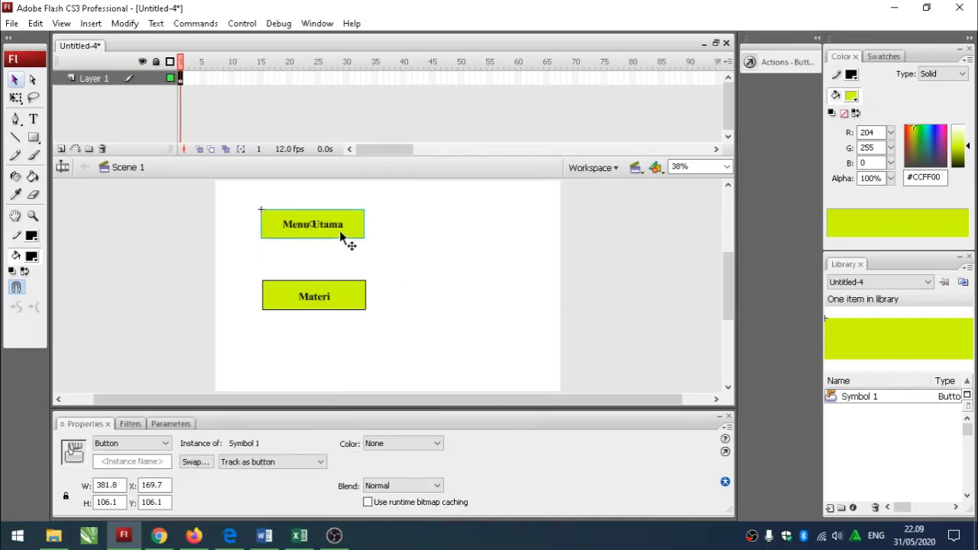
pyautogui.moveTo(340, 233); pyautogui.dragTo(343, 235)
pyautogui.click(427, 247)
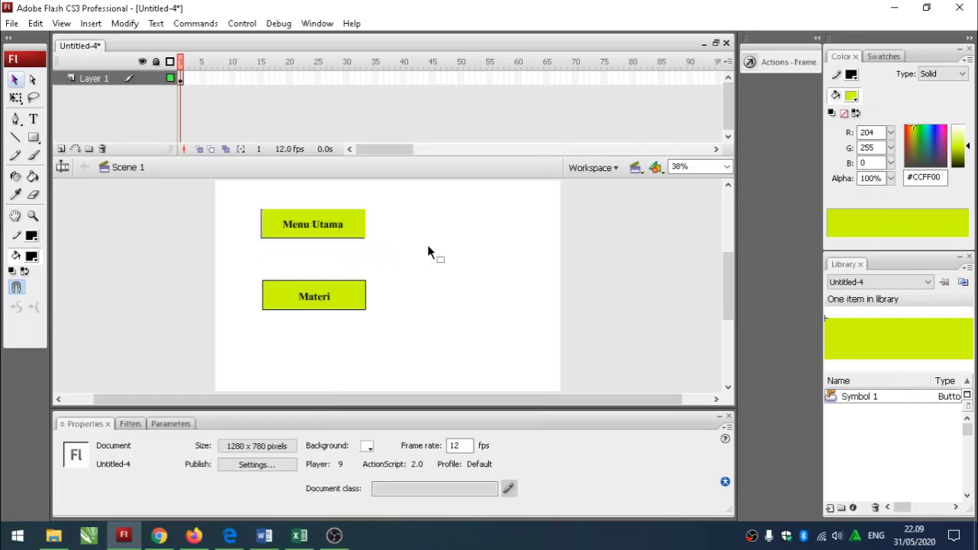
pyautogui.click(343, 236)
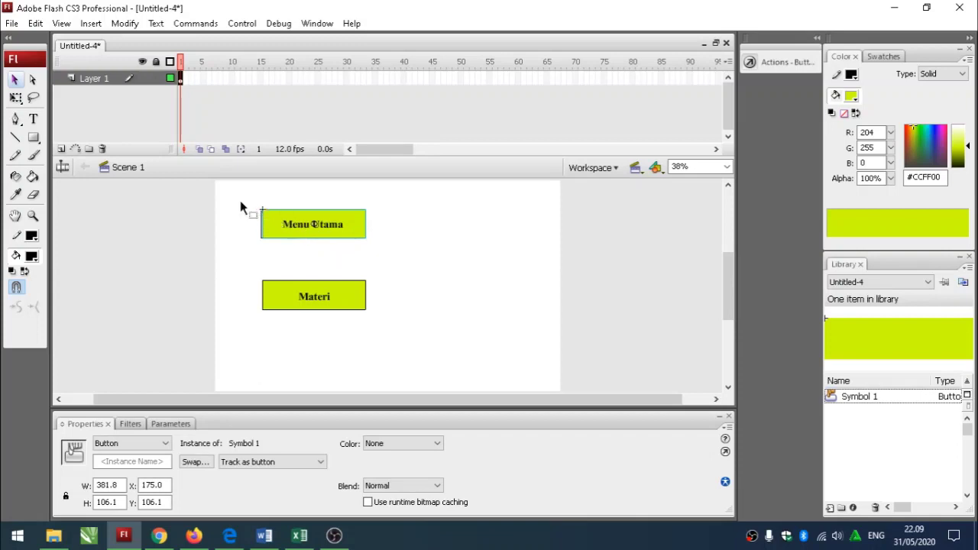
pyautogui.moveTo(239, 202); pyautogui.dragTo(354, 233)
pyautogui.click(417, 269)
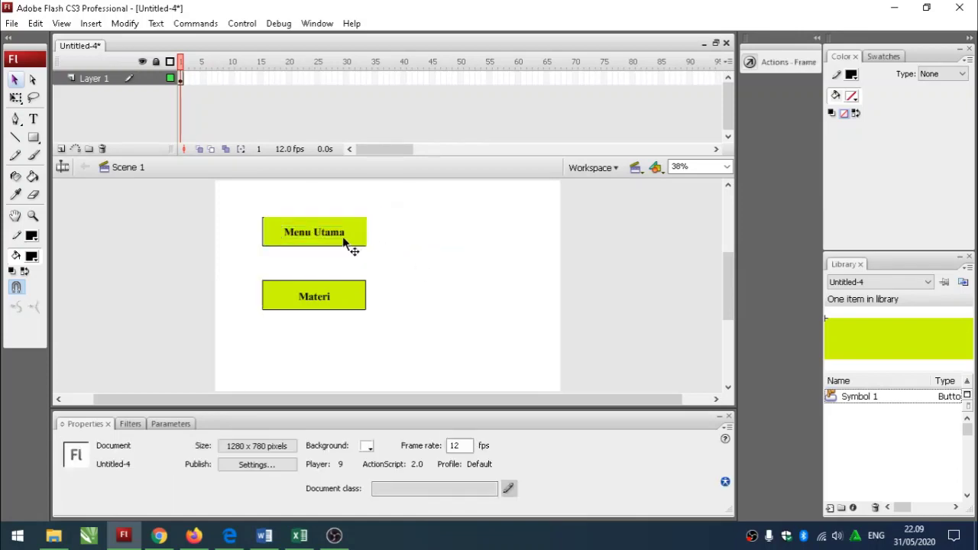
# Step: Move the green "Menu Utama" button right with the Subselection tool, clear of its label and black outline
pyautogui.click(32, 80)
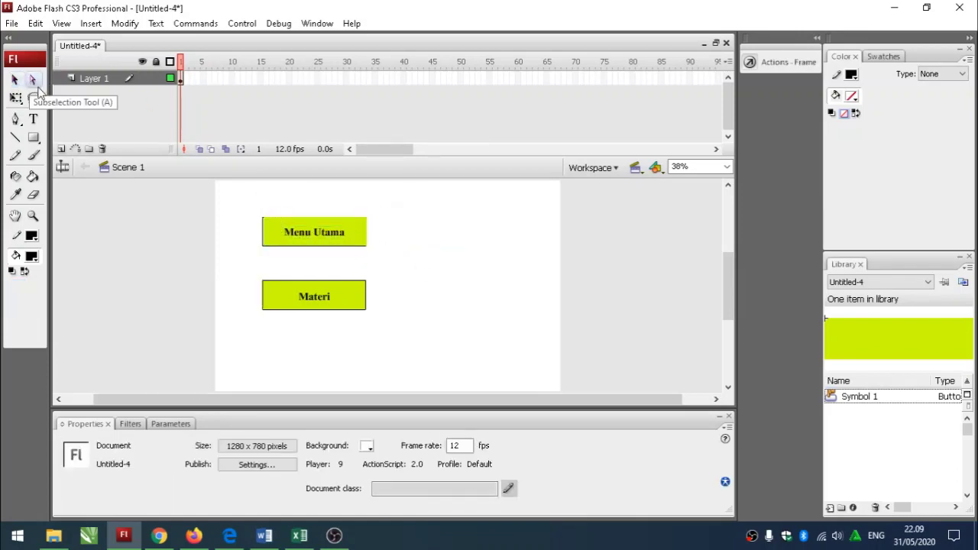
pyautogui.moveTo(255, 218); pyautogui.dragTo(406, 272)
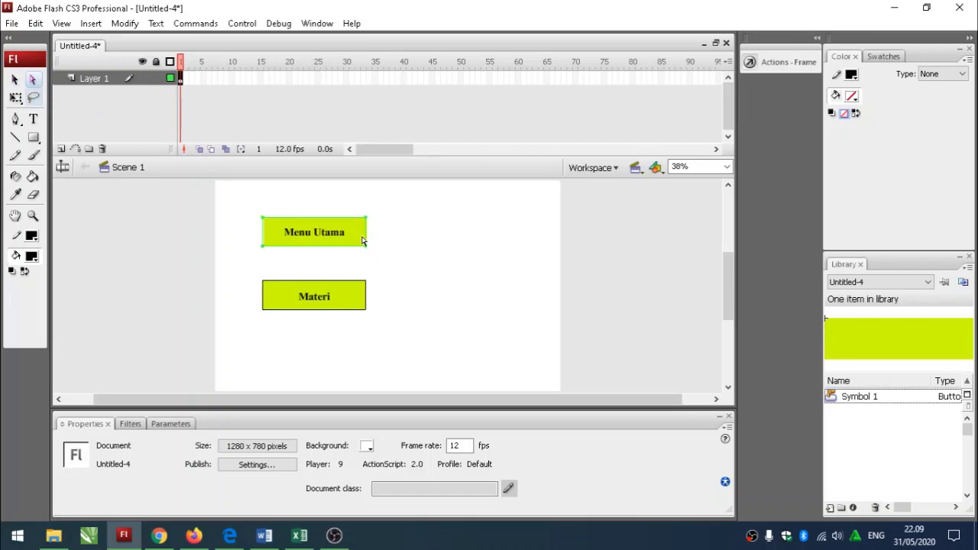
pyautogui.moveTo(358, 236); pyautogui.dragTo(475, 236)
pyautogui.click(378, 262)
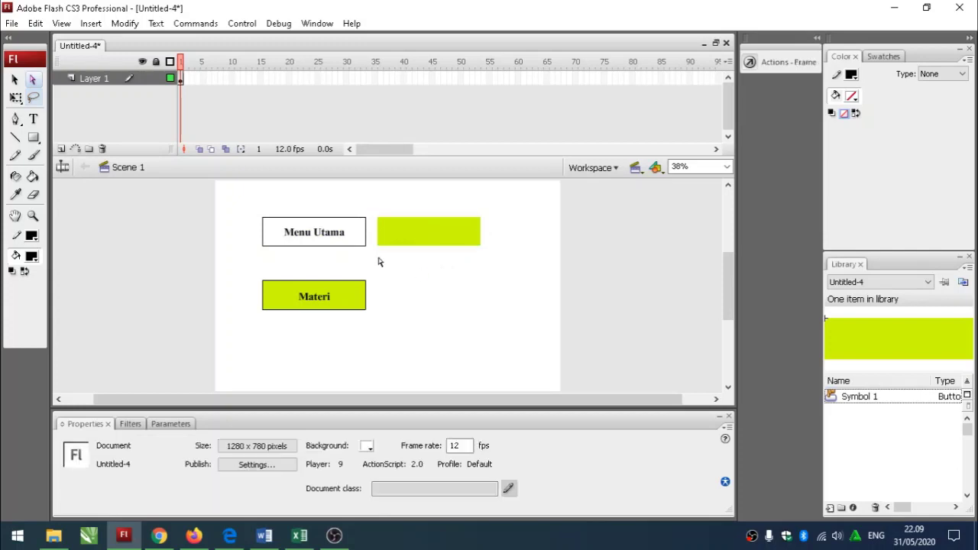
# Step: Delete the black outline around "Menu Utama" and move the green button back behind the label, at about X 183, Y 135
pyautogui.click(358, 247)
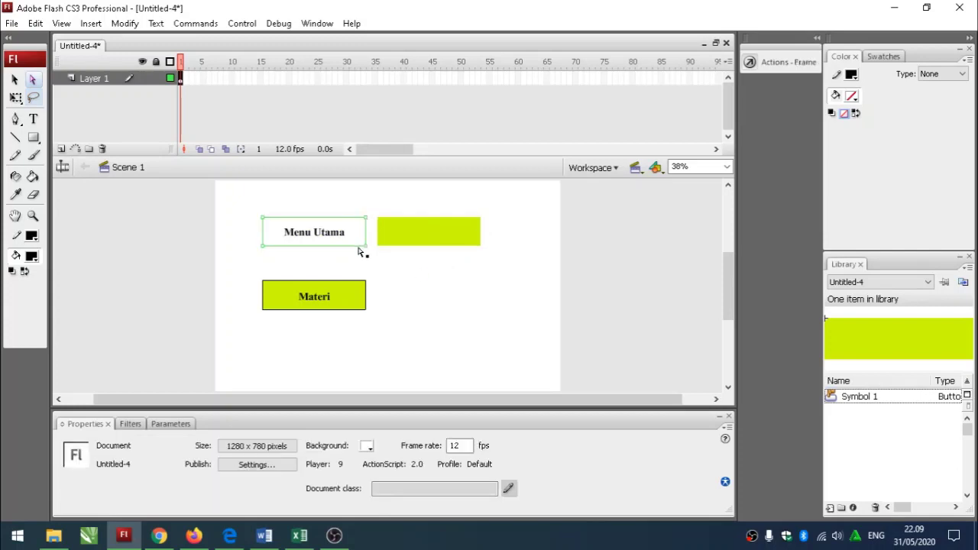
pyautogui.click(358, 252)
pyautogui.moveTo(421, 241); pyautogui.dragTo(307, 236)
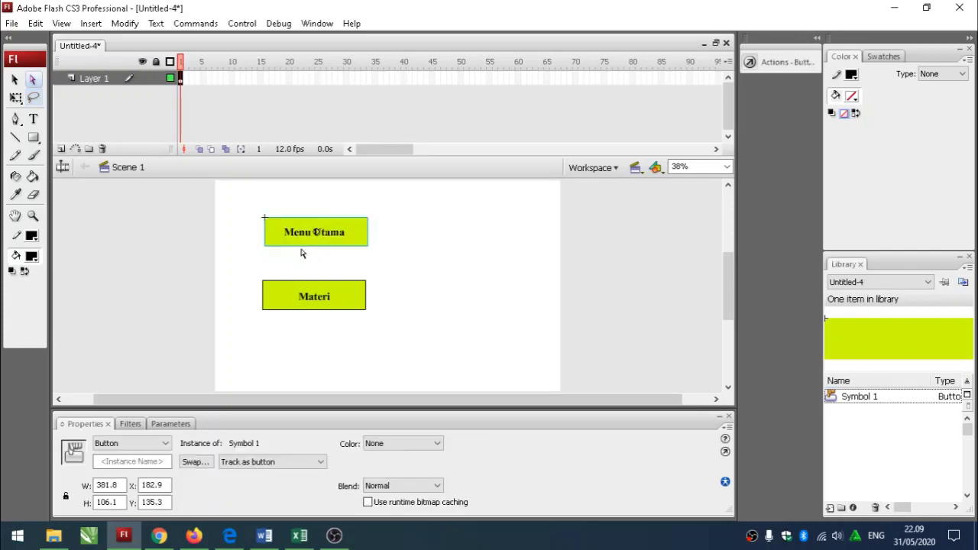
# Step: Shift the outlined "Materi" rectangle without its label slightly right and down, to about X 191, Y 384
pyautogui.moveTo(253, 272); pyautogui.dragTo(384, 336)
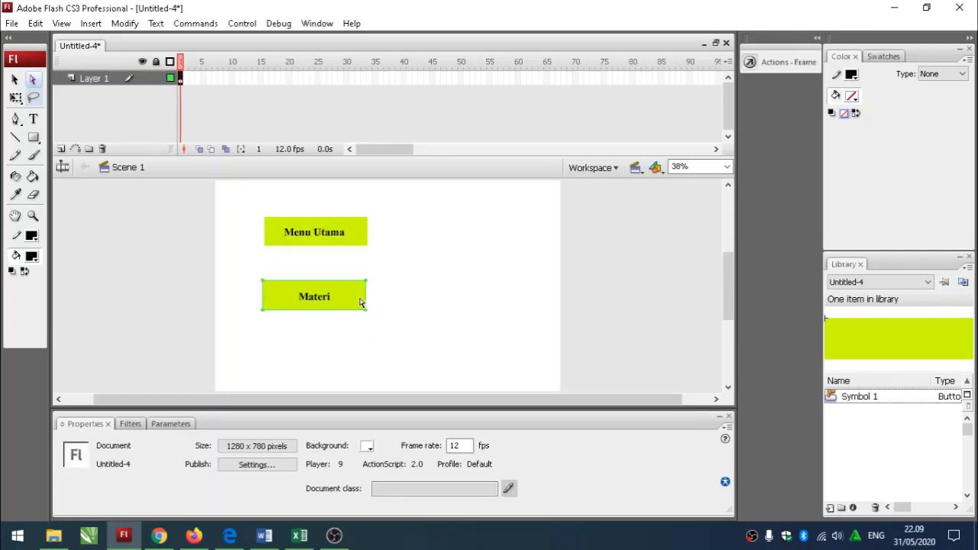
pyautogui.moveTo(275, 286)
pyautogui.mouseDown()
pyautogui.moveTo(436, 286)
pyautogui.moveTo(294, 287)
pyautogui.mouseUp()
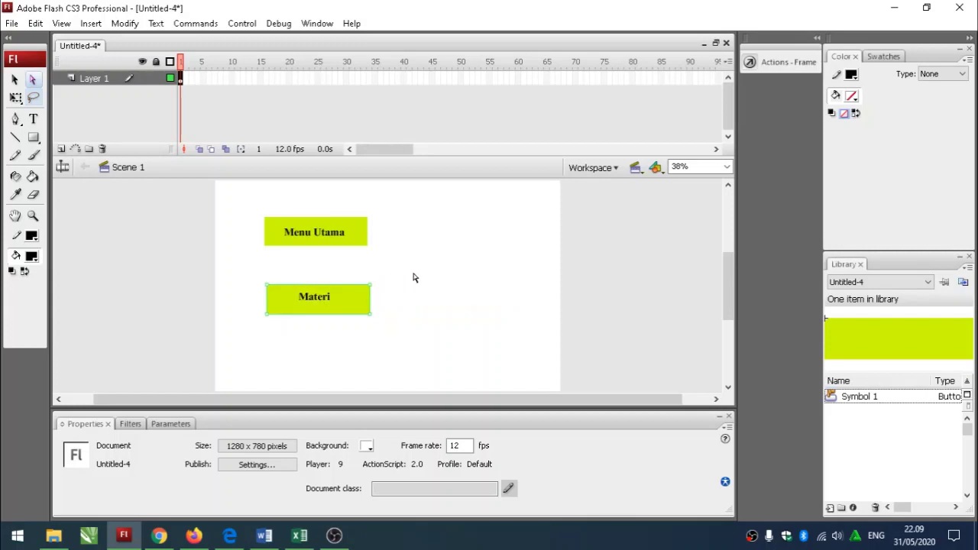
pyautogui.click(413, 278)
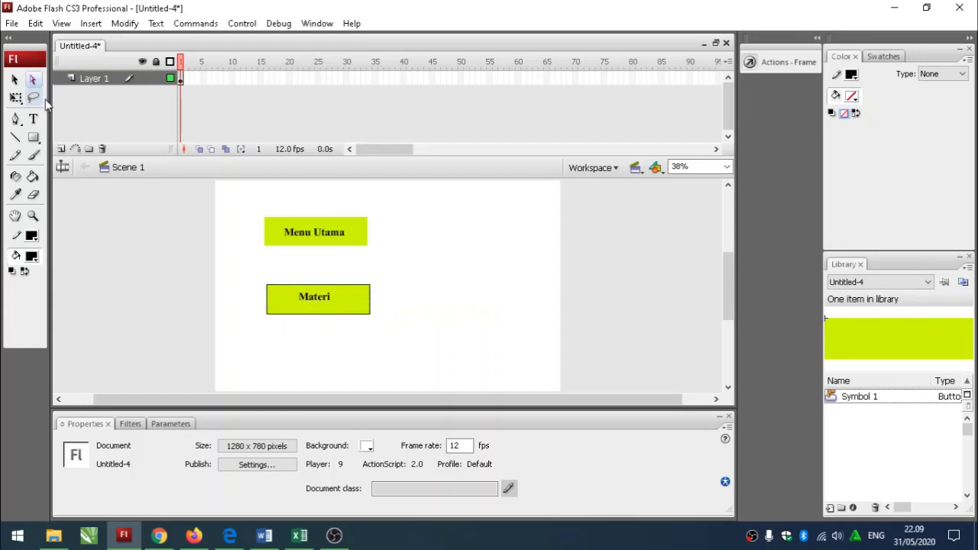
# Step: Move the green fill of the "Materi" rectangle right, clear of its outline and label
pyautogui.click(13, 80)
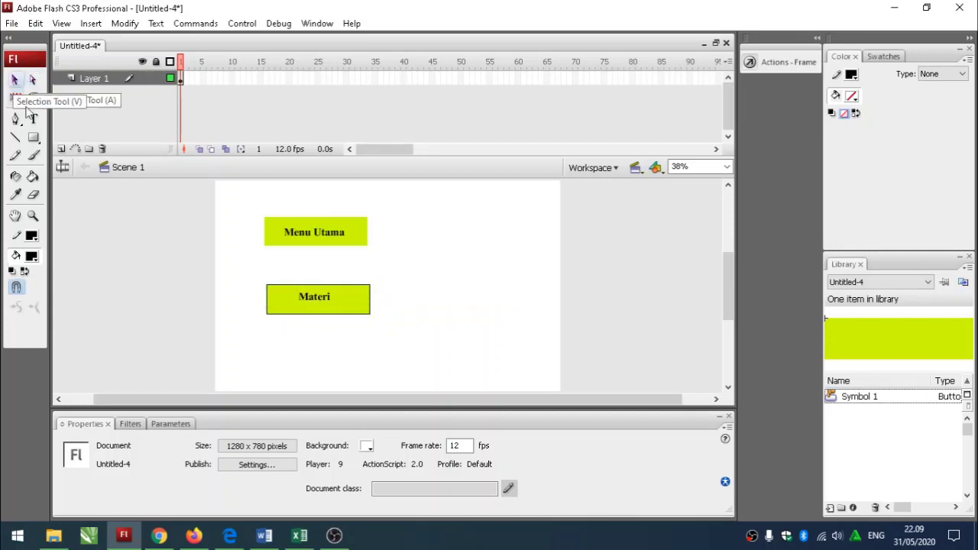
pyautogui.click(367, 307)
pyautogui.moveTo(368, 307); pyautogui.dragTo(480, 301)
pyautogui.click(372, 329)
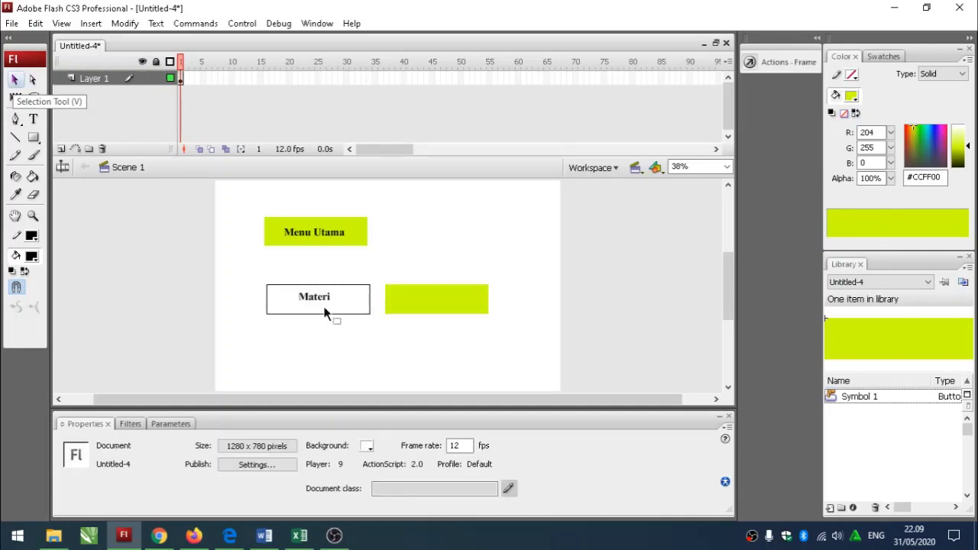
# Step: Select the complete black outline around the "Materi" label with the Subselection tool and delete it
pyautogui.click(273, 286)
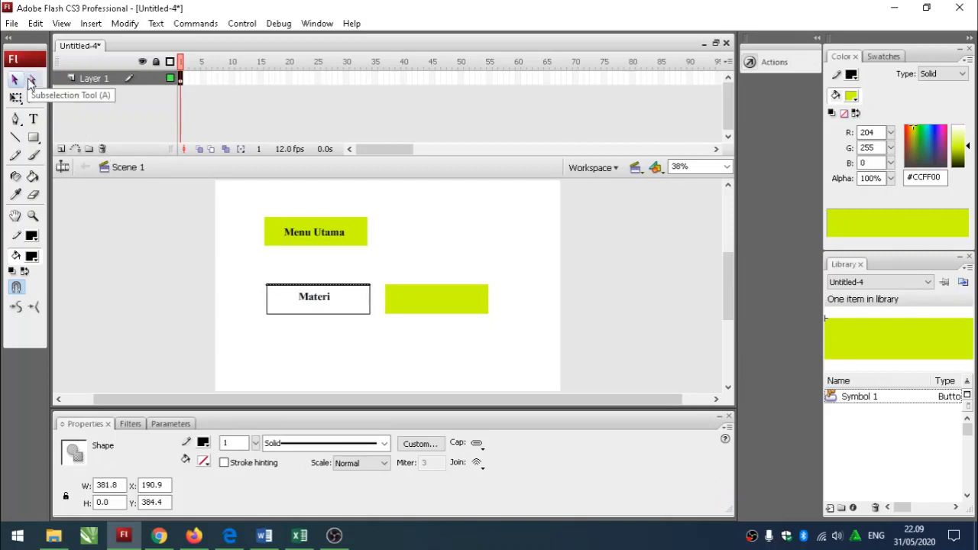
pyautogui.click(33, 78)
pyautogui.click(289, 287)
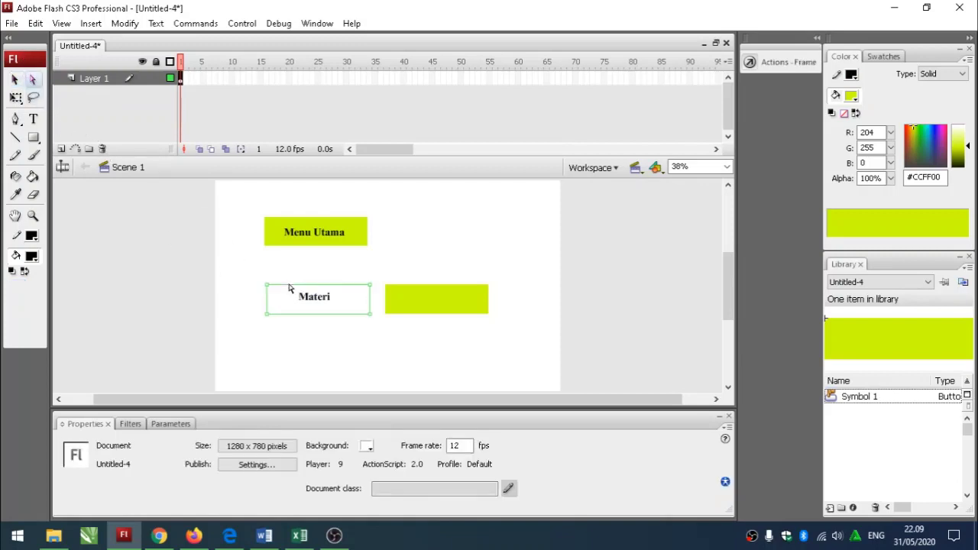
pyautogui.press('Delete')
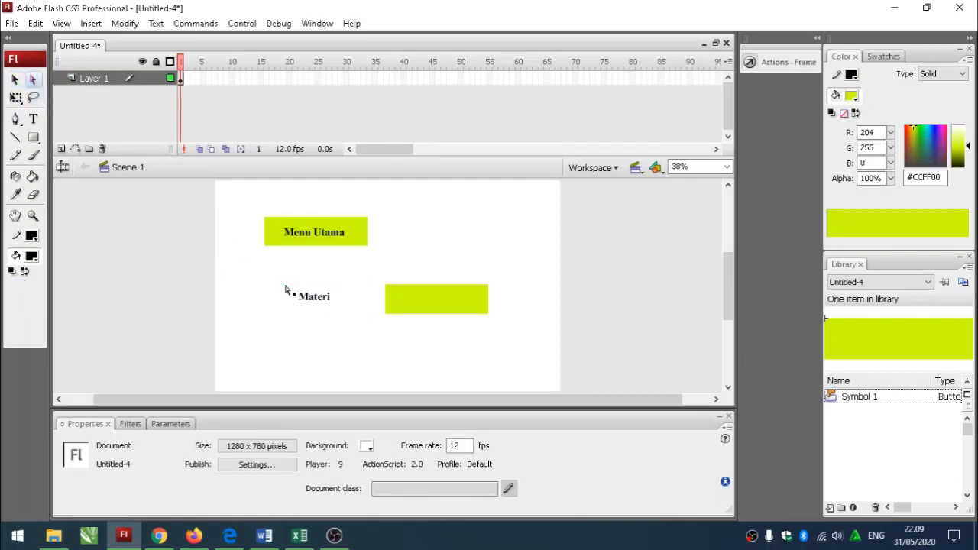
pyautogui.click(402, 309)
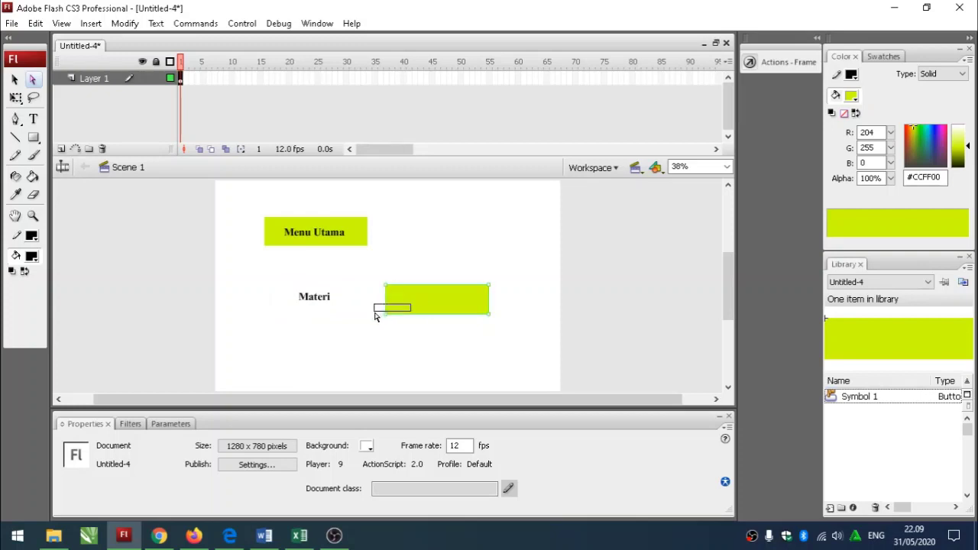
pyautogui.click(14, 79)
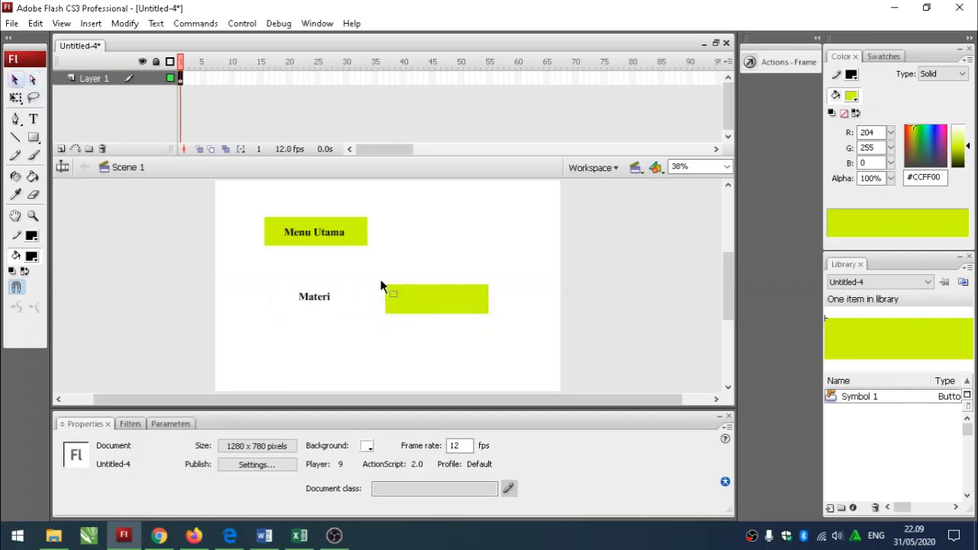
pyautogui.moveTo(484, 322); pyautogui.dragTo(336, 303)
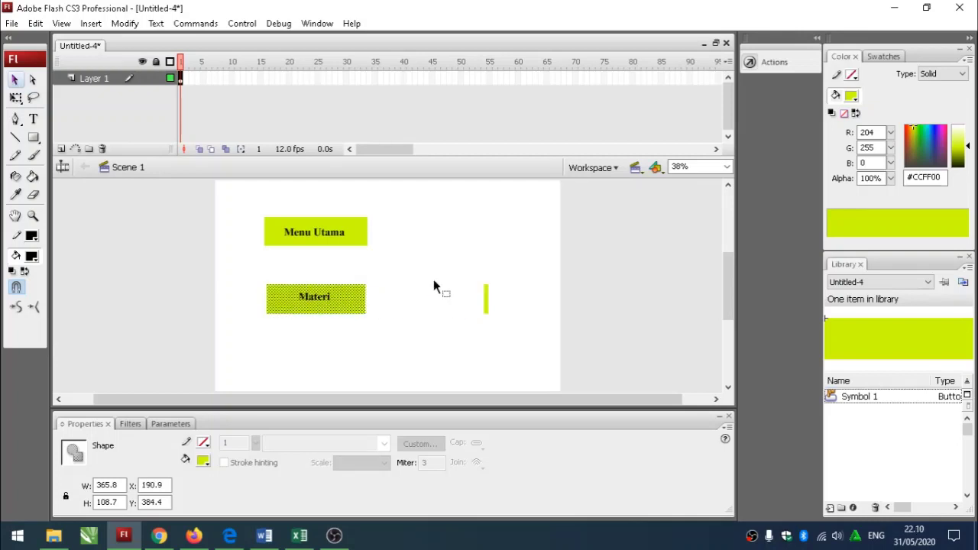
pyautogui.click(433, 279)
pyautogui.hotkey('ctrl', 'z')
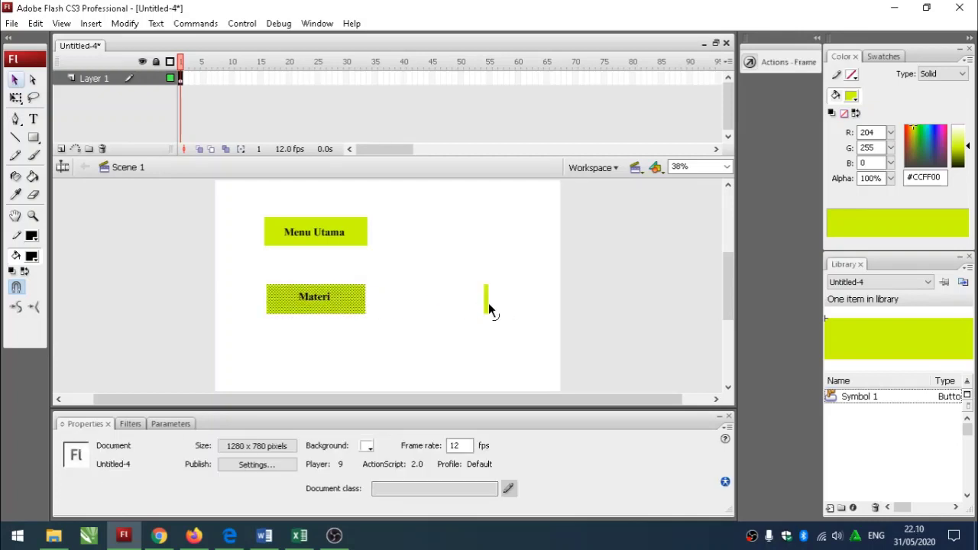
pyautogui.hotkey('ctrl', 'z')
pyautogui.hotkey('ctrl', 'z')
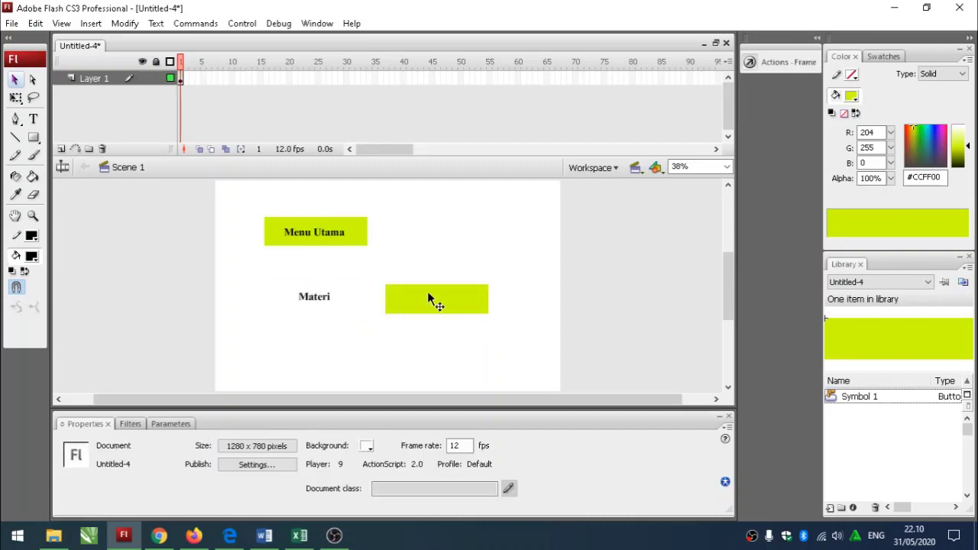
# Step: Select the whole green rectangle and move it back behind the "Materi" label, to about X 175, Y 371
pyautogui.moveTo(374, 275); pyautogui.dragTo(532, 343)
pyautogui.moveTo(496, 312); pyautogui.dragTo(359, 300)
pyautogui.click(446, 297)
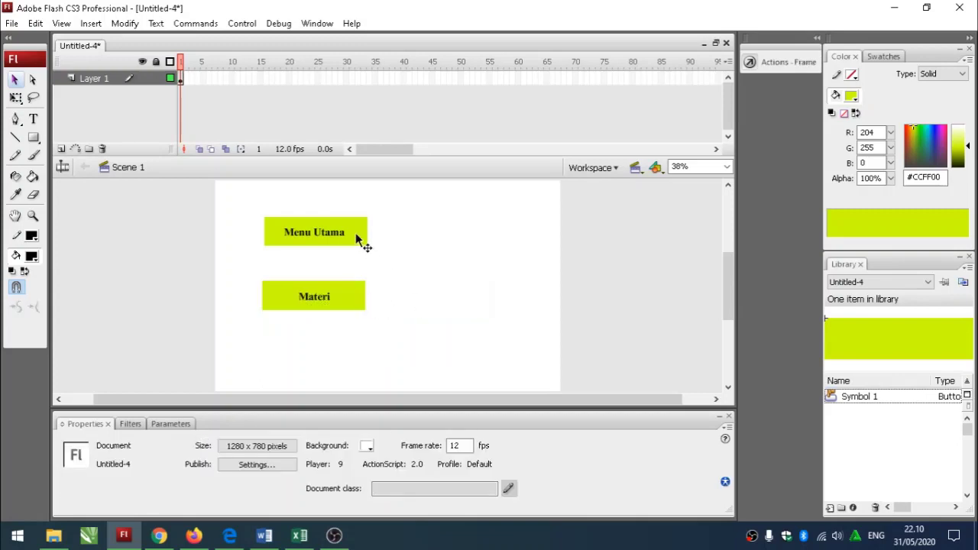
# Step: Convert the green "Materi" rectangle to a symbol of type Button
pyautogui.rightClick(357, 304)
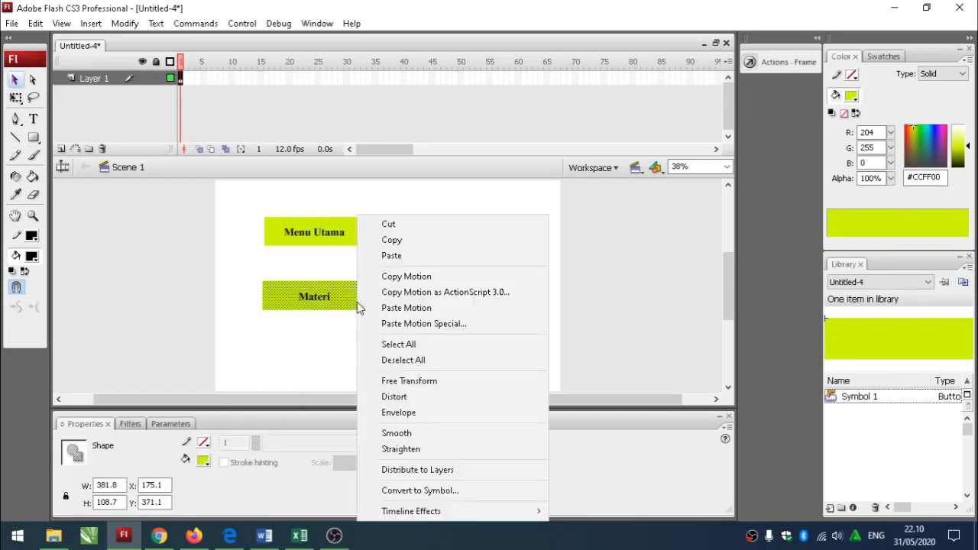
pyautogui.click(421, 491)
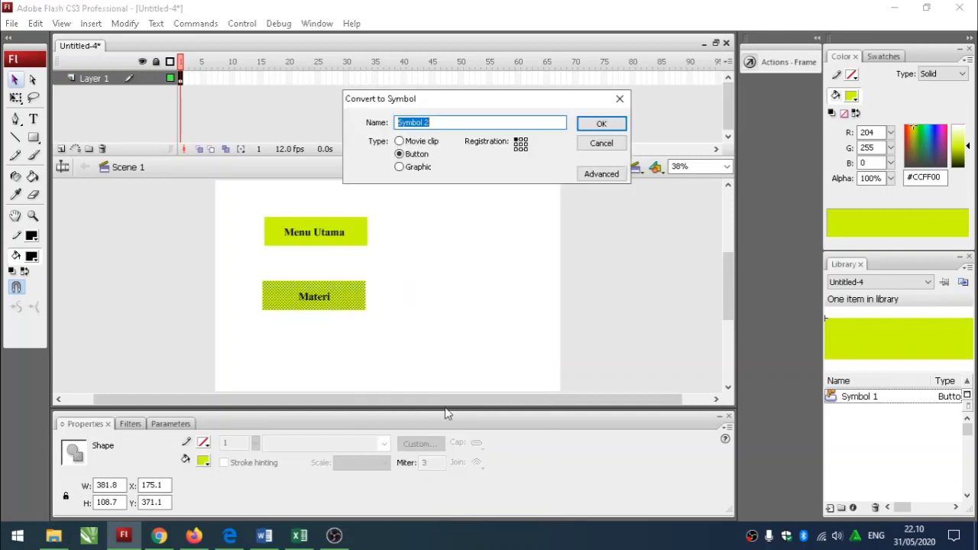
pyautogui.click(594, 127)
# Step: Send the "Materi" button symbol backward behind its label and test the movie
pyautogui.rightClick(346, 303)
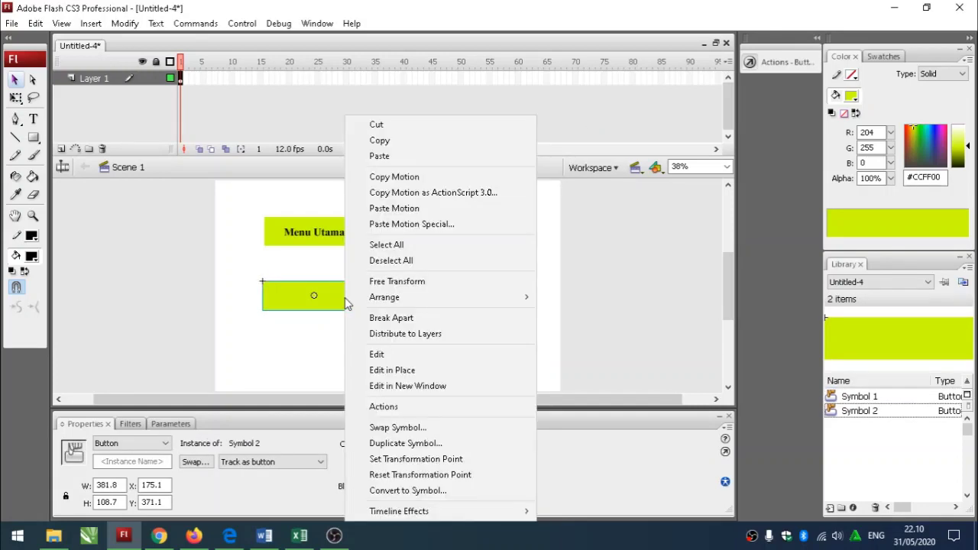
pyautogui.moveTo(501, 300)
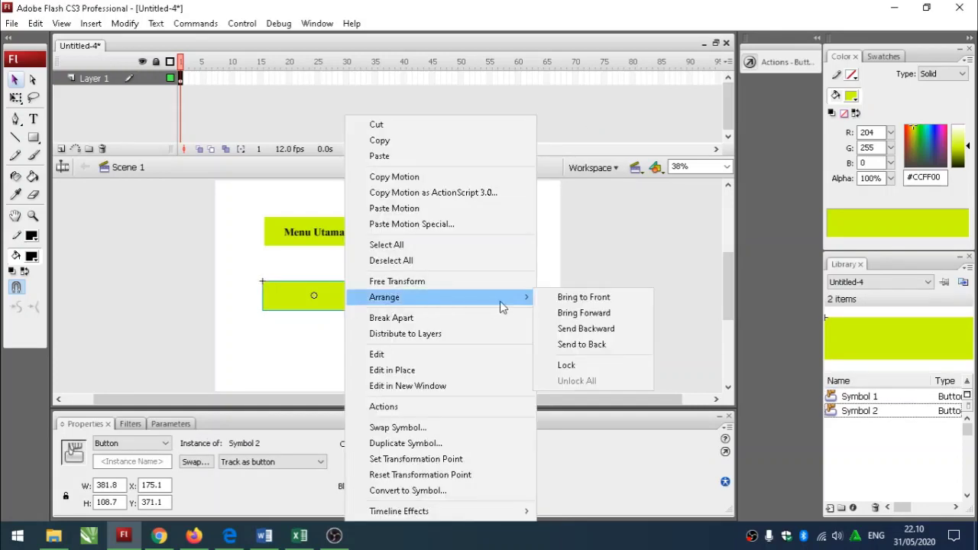
pyautogui.click(580, 329)
pyautogui.click(456, 305)
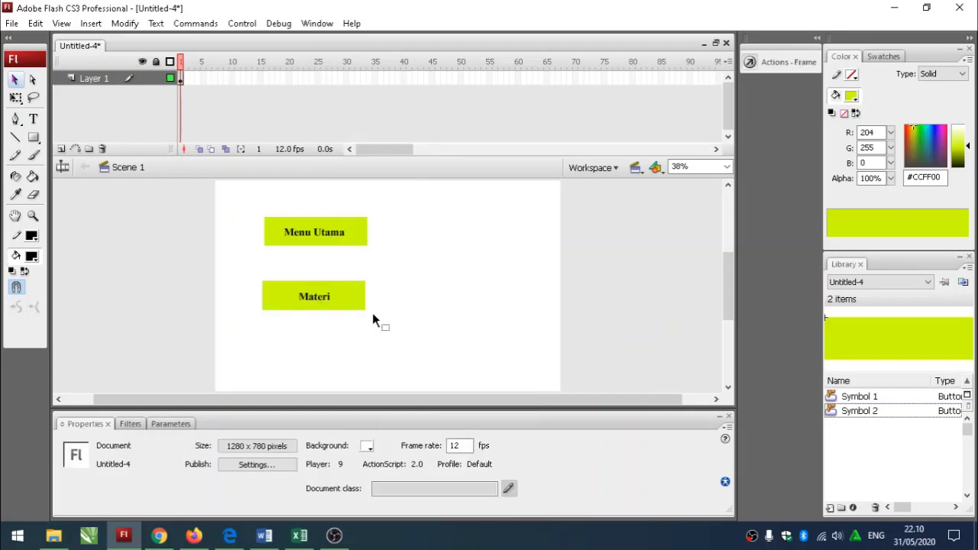
pyautogui.hotkey('ctrl', 'Return')
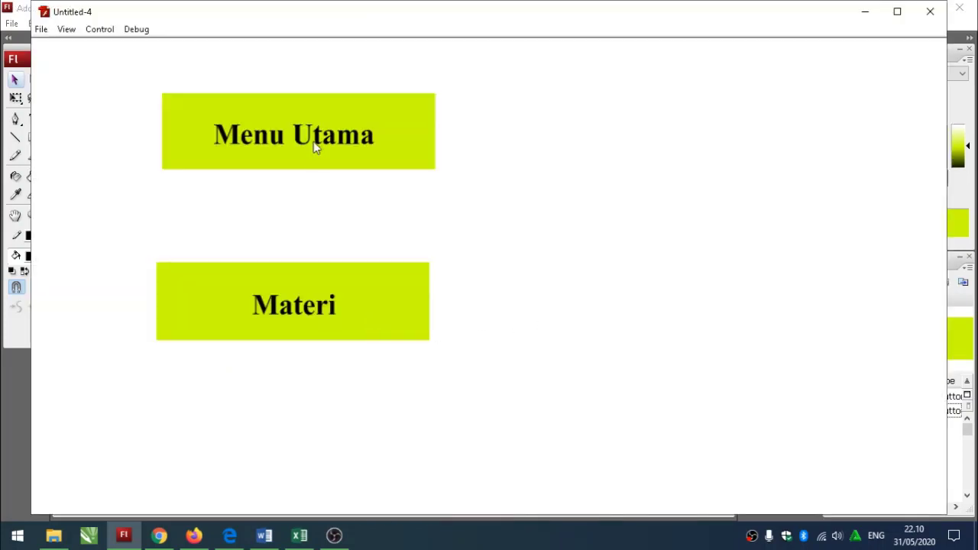
pyautogui.click(931, 15)
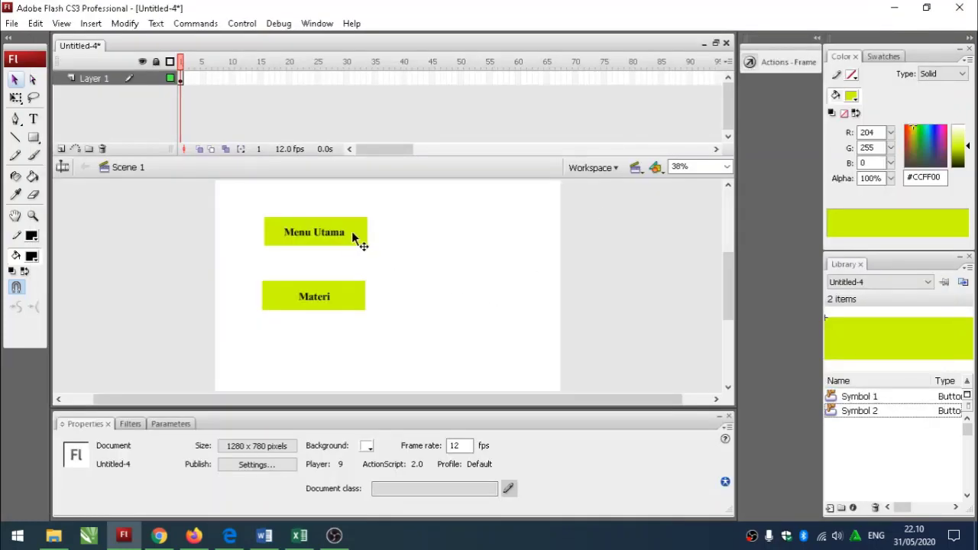
# Step: Edit the "Menu Utama" button symbol in place and insert keyframes for its Over and Down states
pyautogui.doubleClick(353, 238)
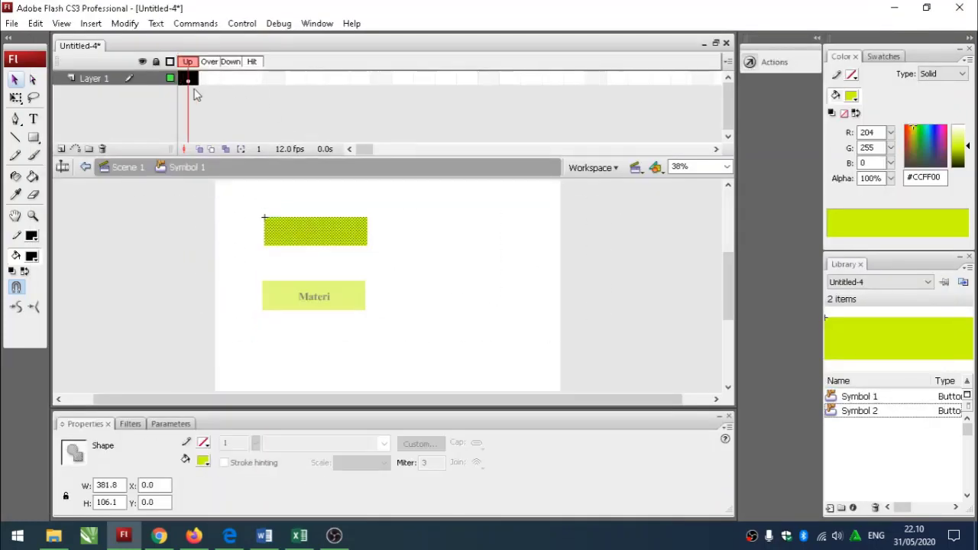
pyautogui.rightClick(191, 79)
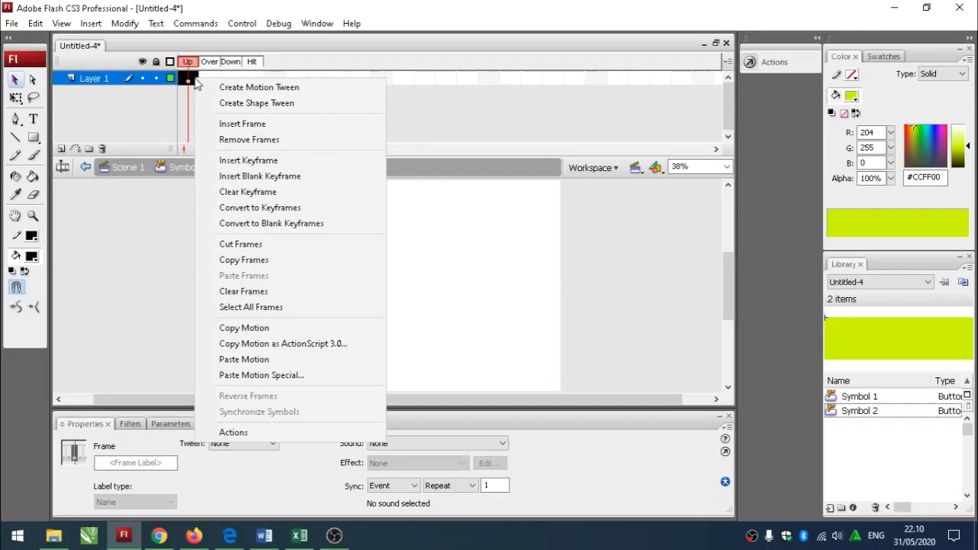
pyautogui.click(229, 160)
pyautogui.rightClick(213, 79)
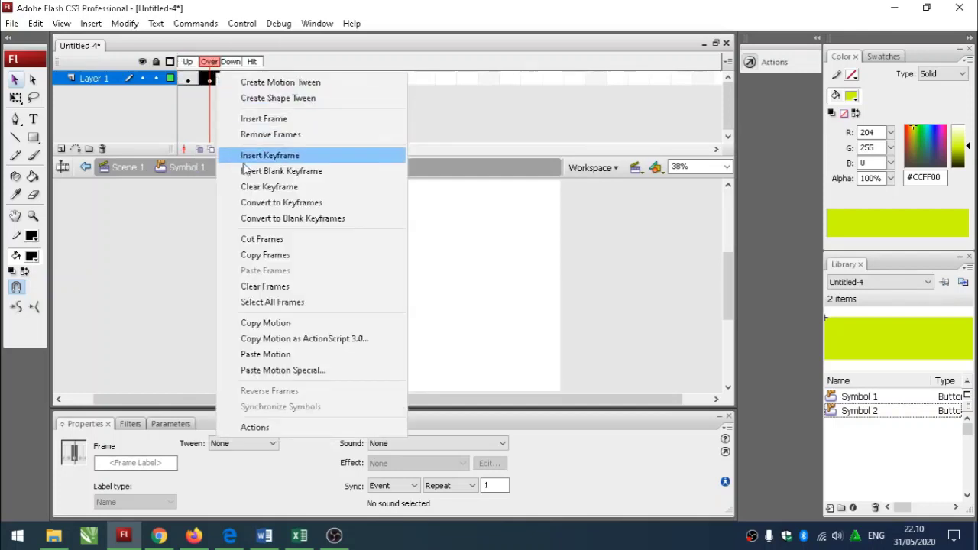
pyautogui.click(246, 156)
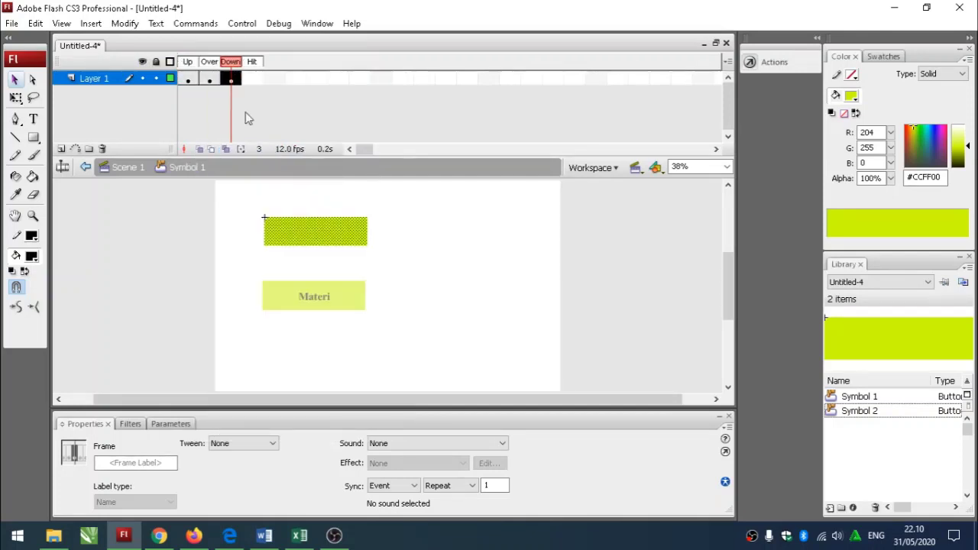
# Step: Set the "Menu Utama" button's fill in the Over frame to #00FF00 and return to Scene 1
pyautogui.click(211, 79)
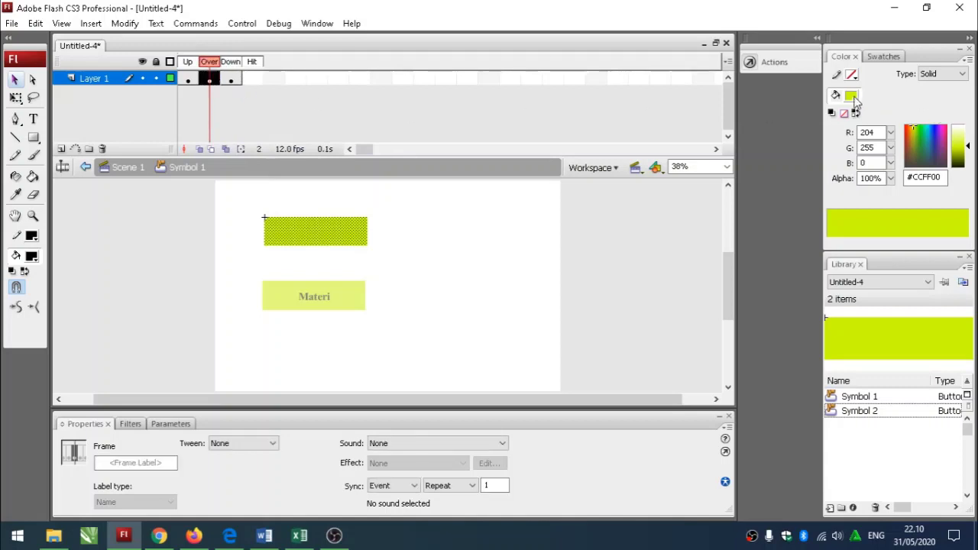
pyautogui.click(851, 97)
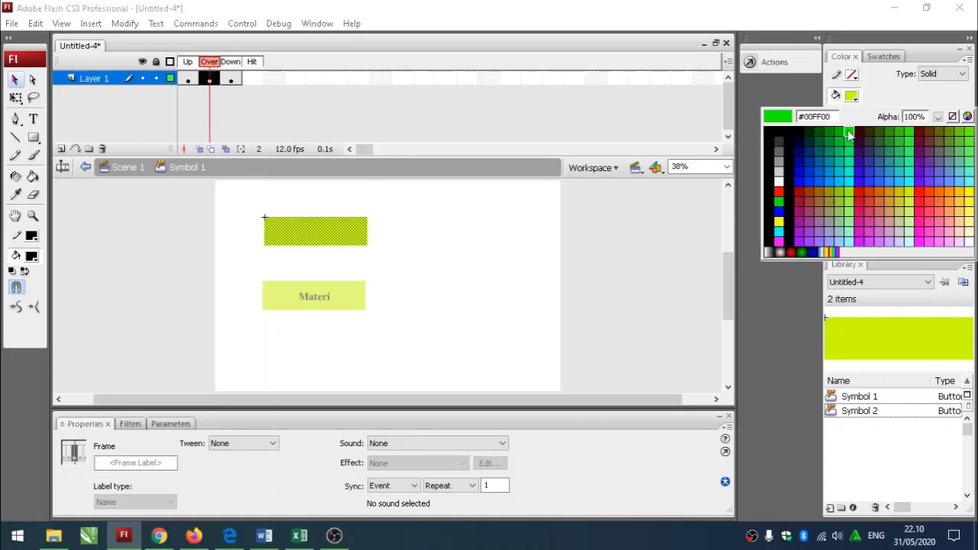
pyautogui.click(849, 130)
pyautogui.click(420, 239)
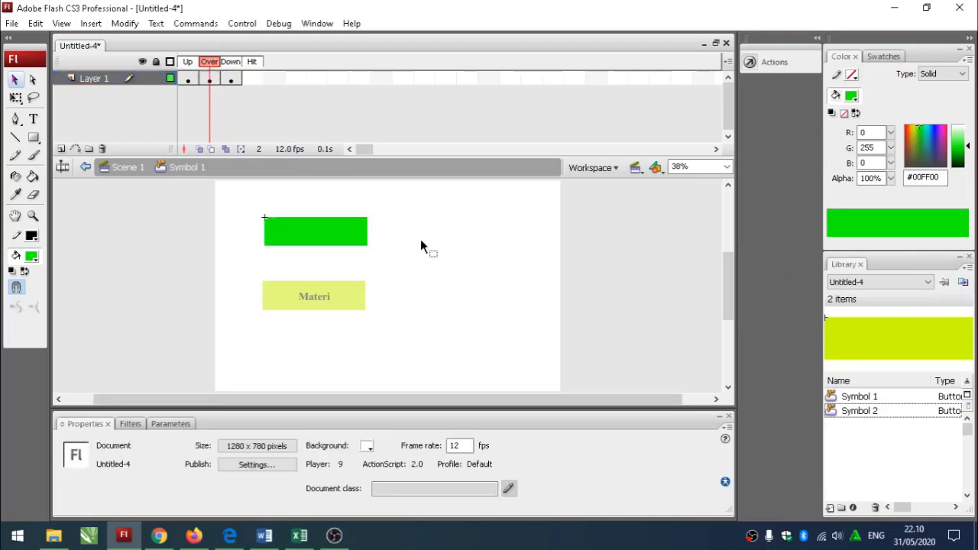
pyautogui.doubleClick(388, 261)
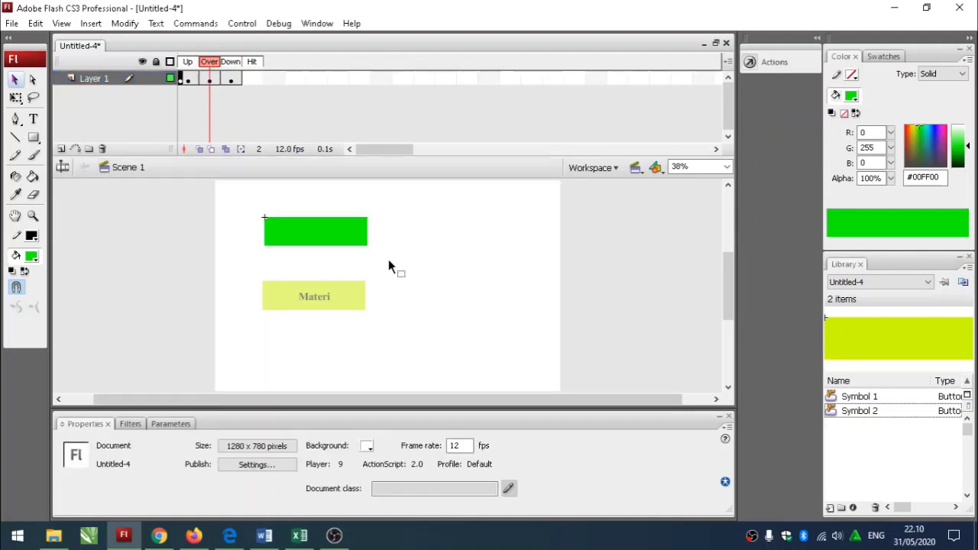
# Step: Edit the "Materi" button symbol in place and insert keyframes for its Over and Down states
pyautogui.doubleClick(281, 296)
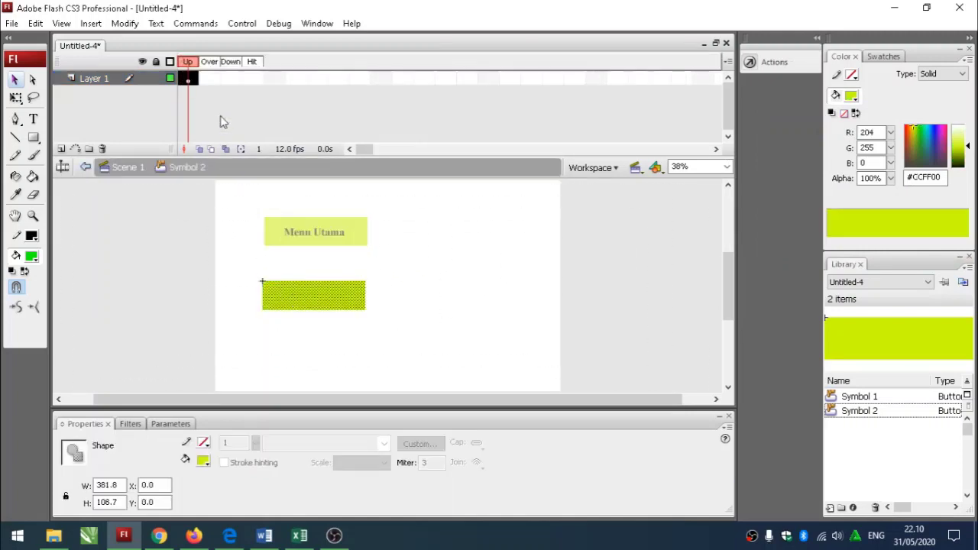
pyautogui.rightClick(204, 78)
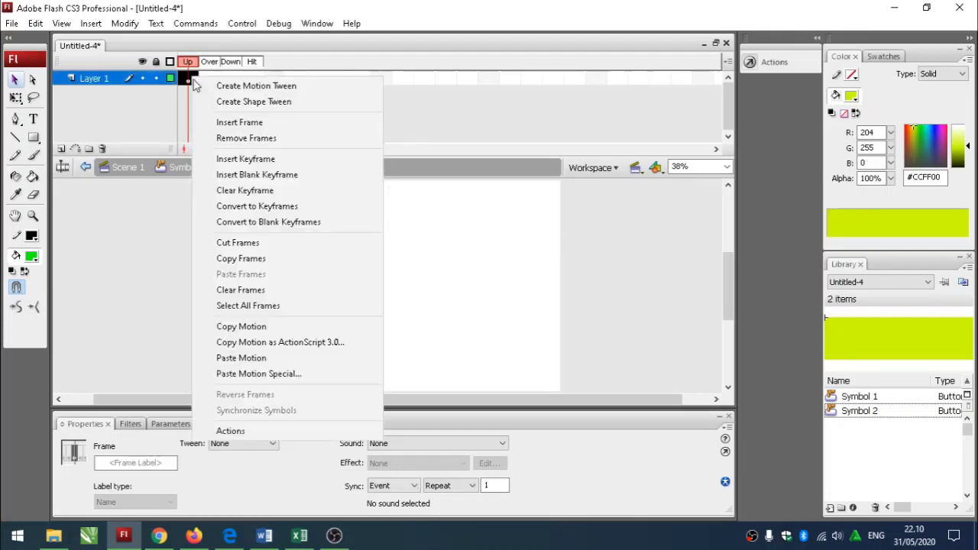
pyautogui.click(230, 155)
pyautogui.rightClick(229, 79)
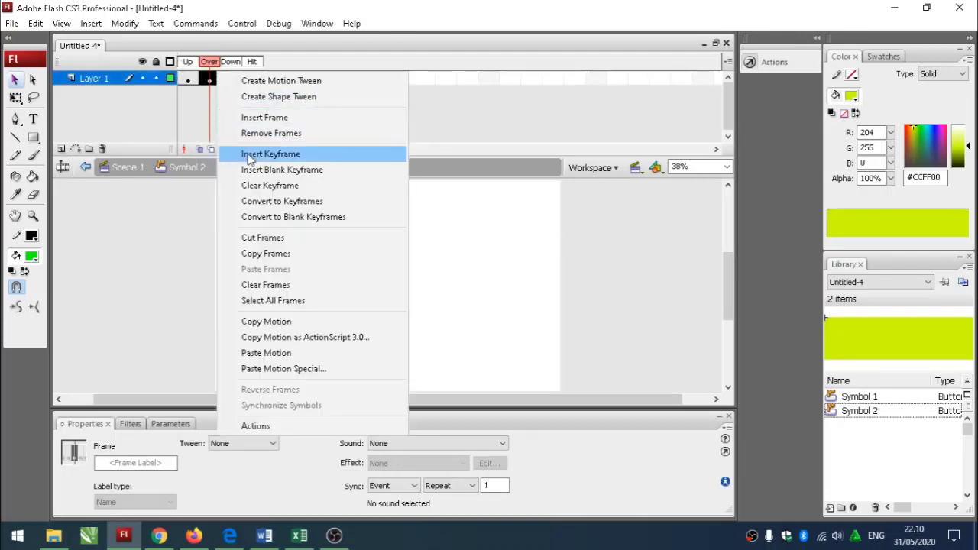
pyautogui.click(248, 155)
# Step: Set the "Materi" button's fill in the Over frame to #00FF33 and return to Scene 1
pyautogui.click(211, 78)
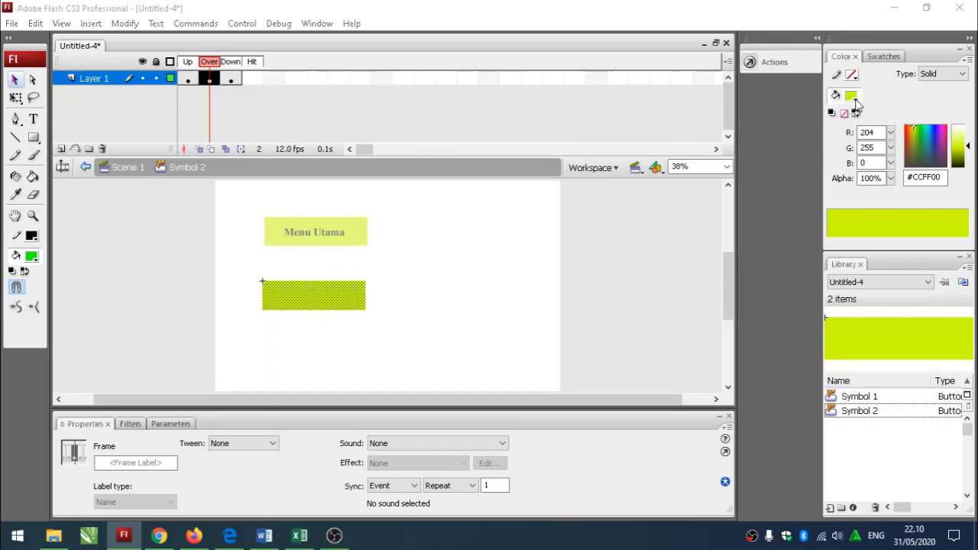
pyautogui.click(851, 97)
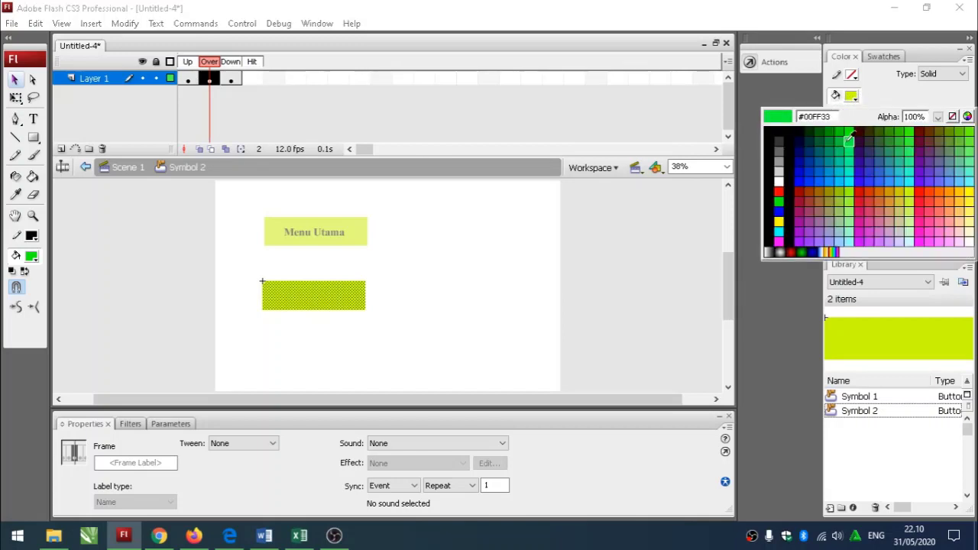
pyautogui.click(847, 139)
pyautogui.click(458, 260)
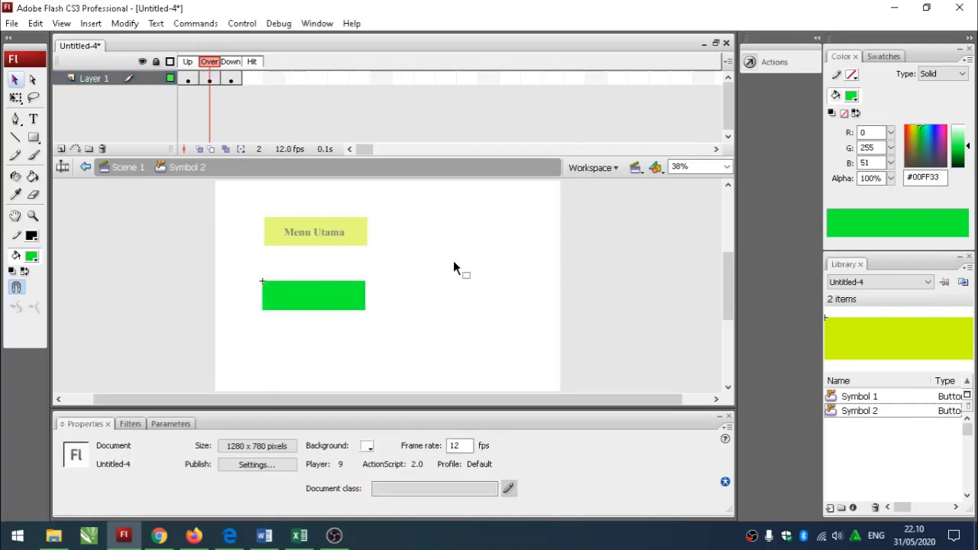
pyautogui.doubleClick(453, 260)
# Step: Test the movie to check both buttons' rollover colours, then close the preview and clear the selection
pyautogui.hotkey('ctrl', 'Return')
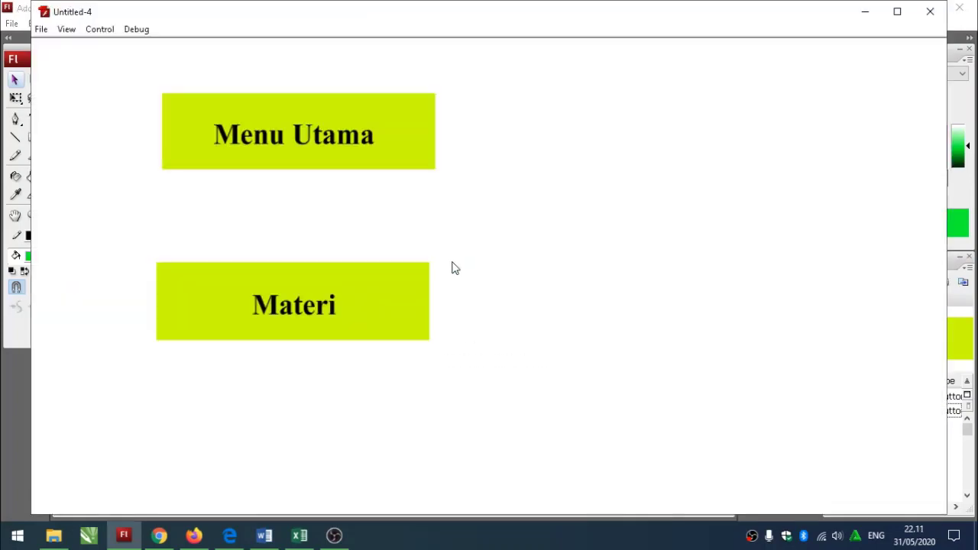
pyautogui.click(929, 11)
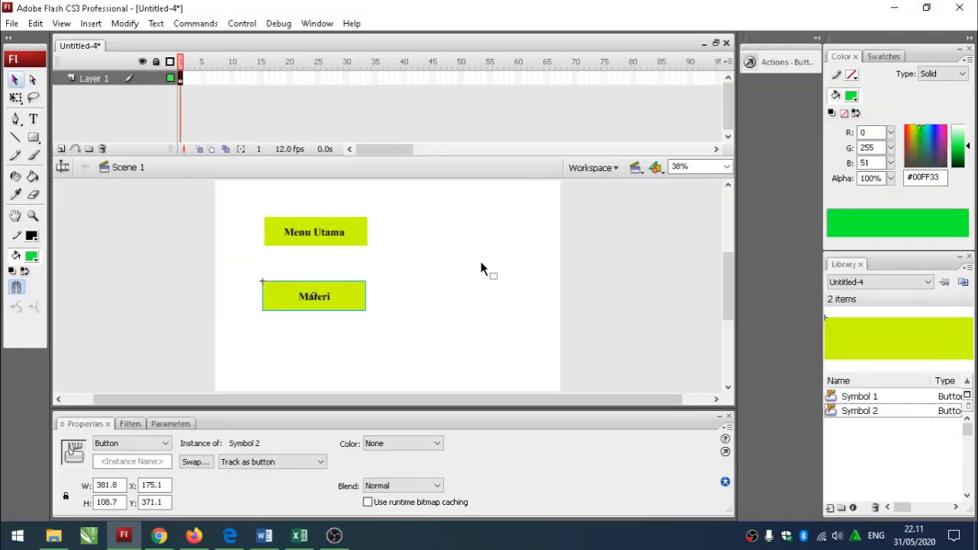
pyautogui.click(480, 261)
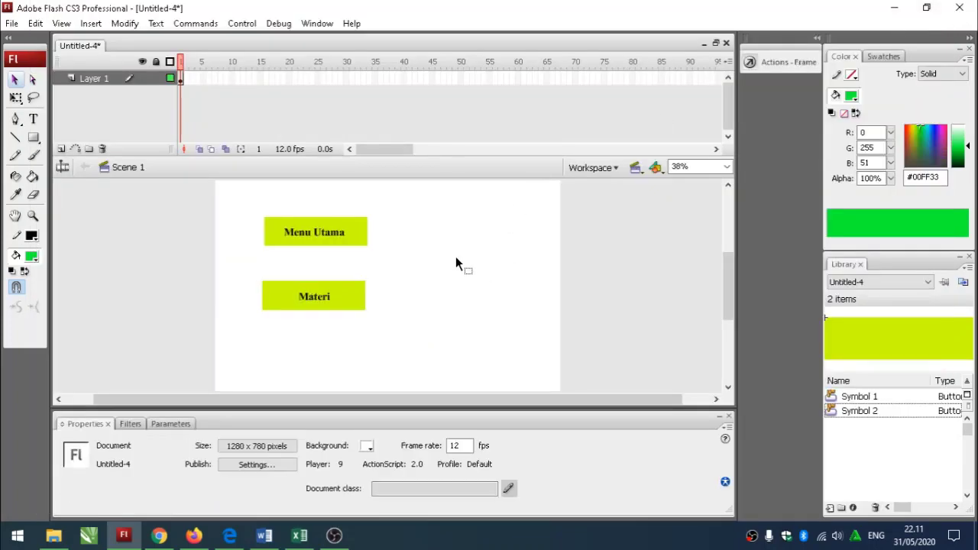
# Step: Add a new layer above Layer 1 and make Layer 1 active with nothing selected
pyautogui.click(61, 149)
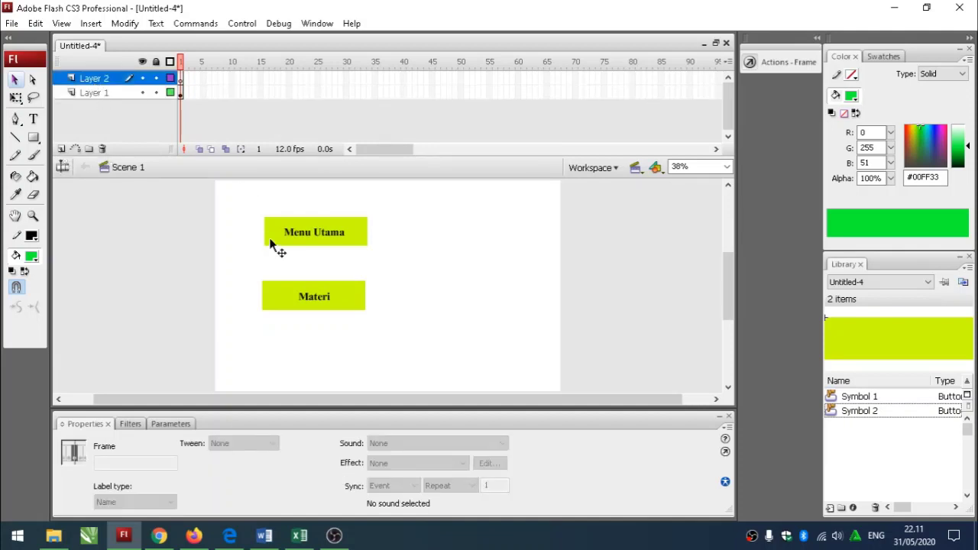
pyautogui.click(98, 93)
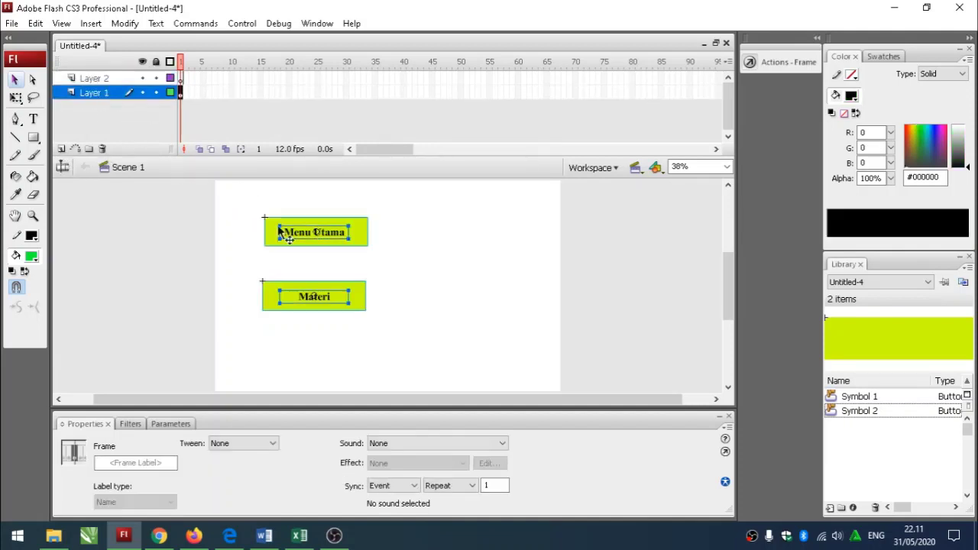
pyautogui.moveTo(94, 81)
pyautogui.mouseDown()
pyautogui.moveTo(90, 107)
pyautogui.moveTo(93, 99)
pyautogui.mouseUp()
pyautogui.click(440, 267)
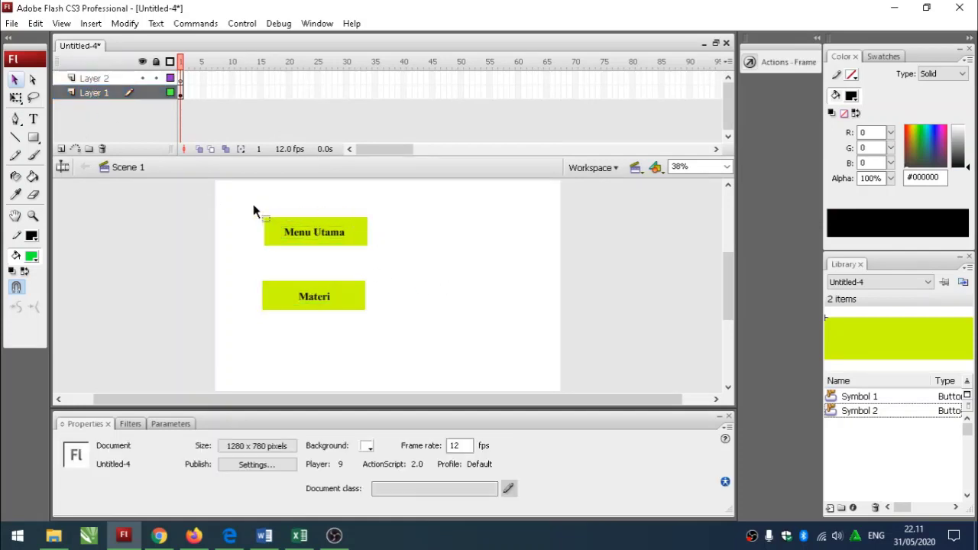
# Step: Cut the "Menu Utama" button from Layer 1, paste it in place on Layer 2, and check what each layer holds
pyautogui.moveTo(253, 204); pyautogui.dragTo(413, 275)
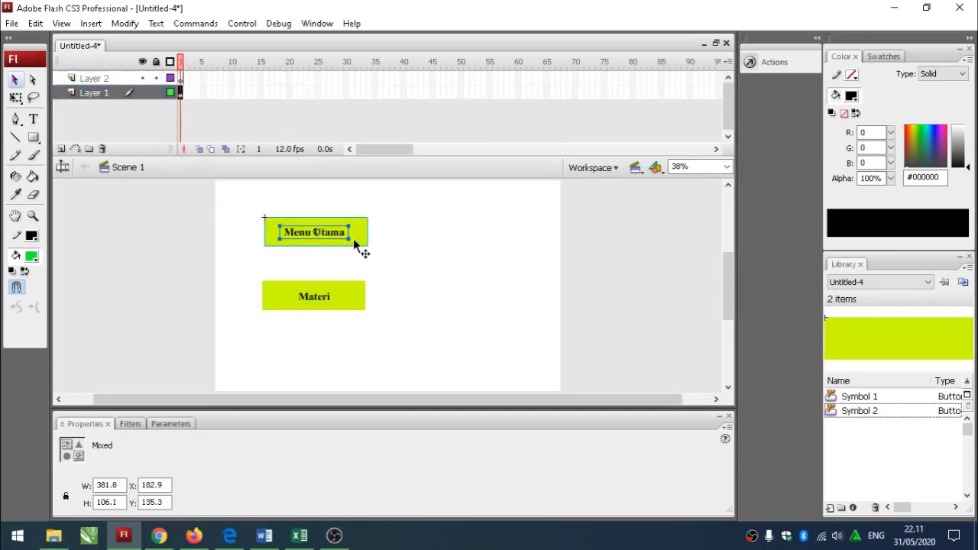
pyautogui.rightClick(364, 240)
pyautogui.click(393, 244)
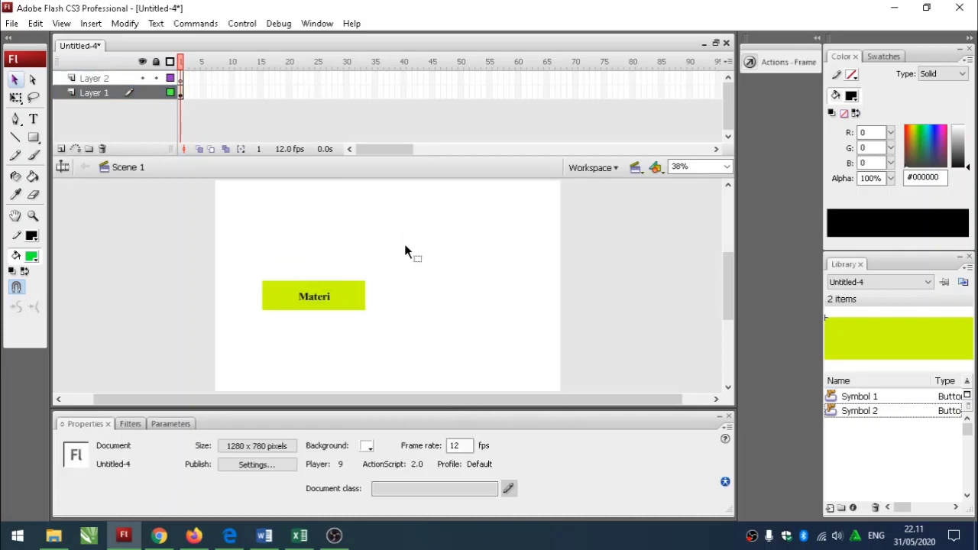
pyautogui.click(125, 80)
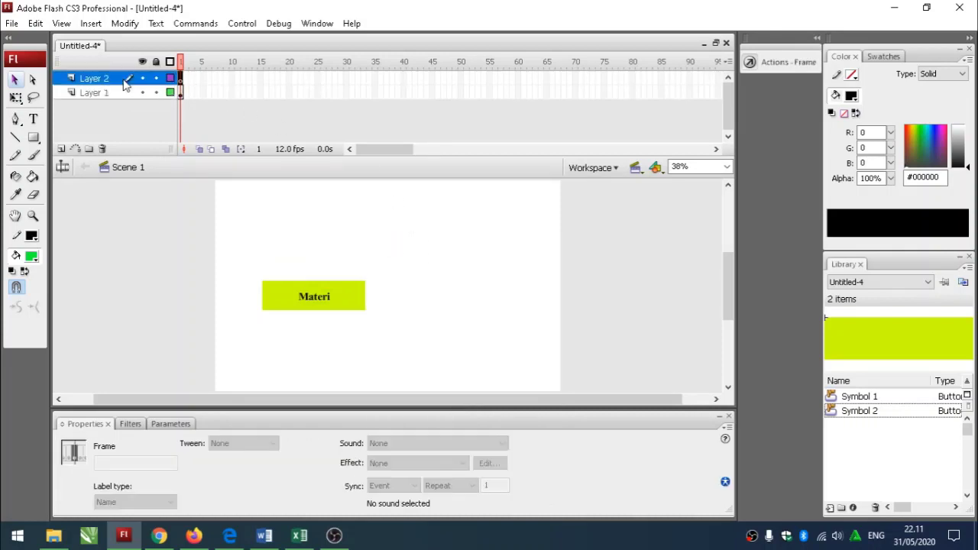
pyautogui.rightClick(303, 242)
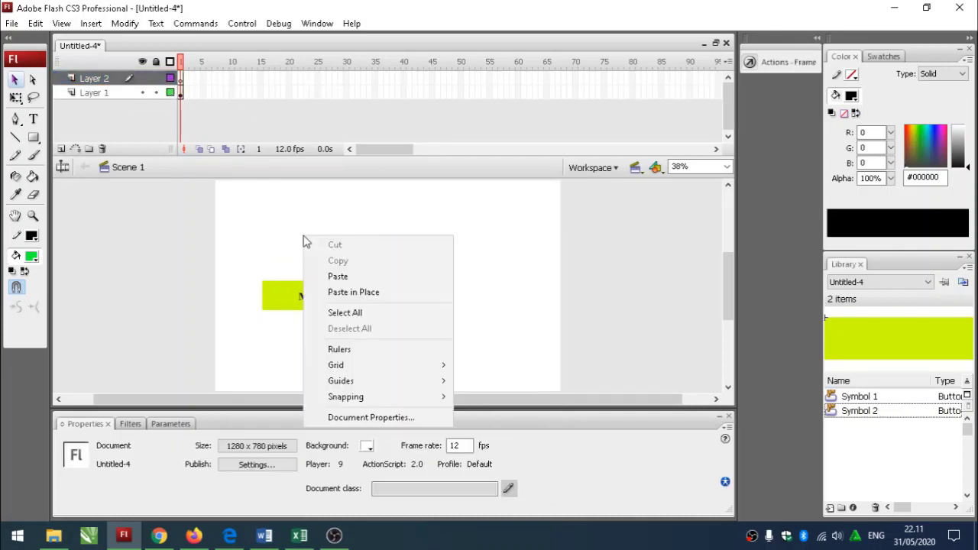
pyautogui.click(346, 298)
pyautogui.click(408, 278)
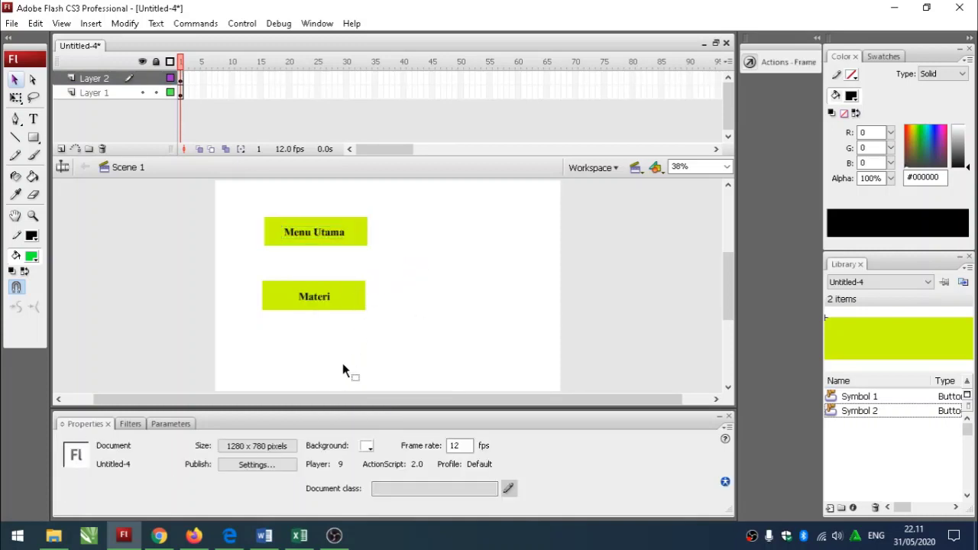
pyautogui.click(98, 93)
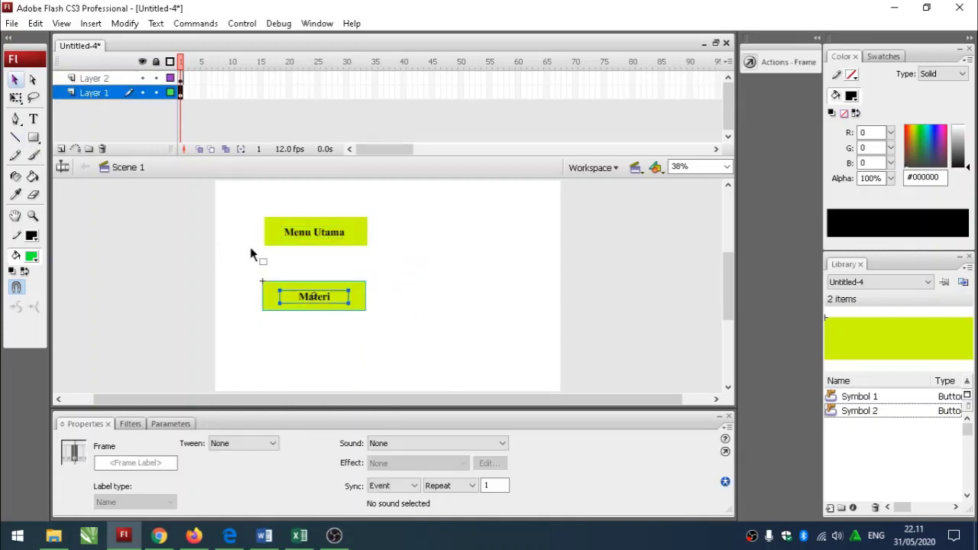
pyautogui.click(99, 79)
pyautogui.click(445, 268)
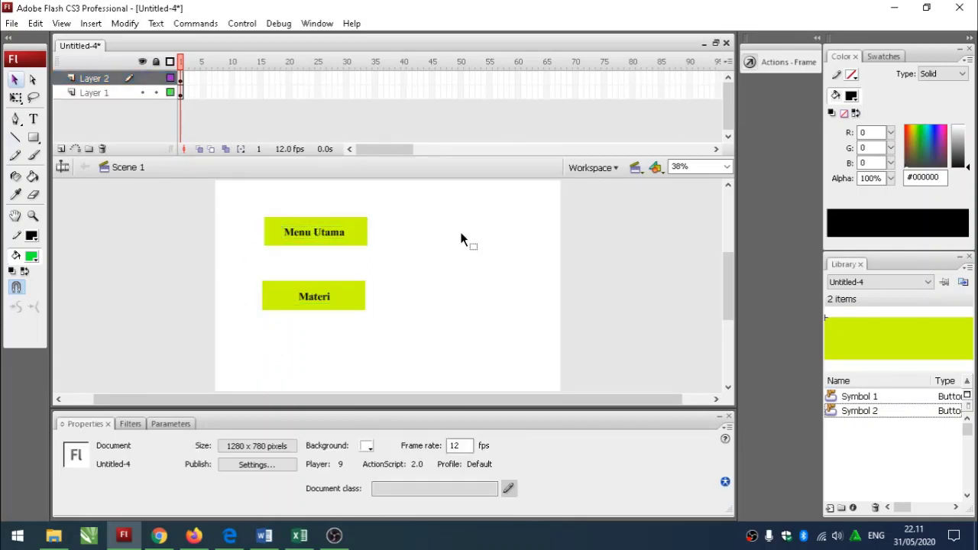
# Step: Insert keyframes at frame 25 on both Layer 1 and Layer 2
pyautogui.click(181, 78)
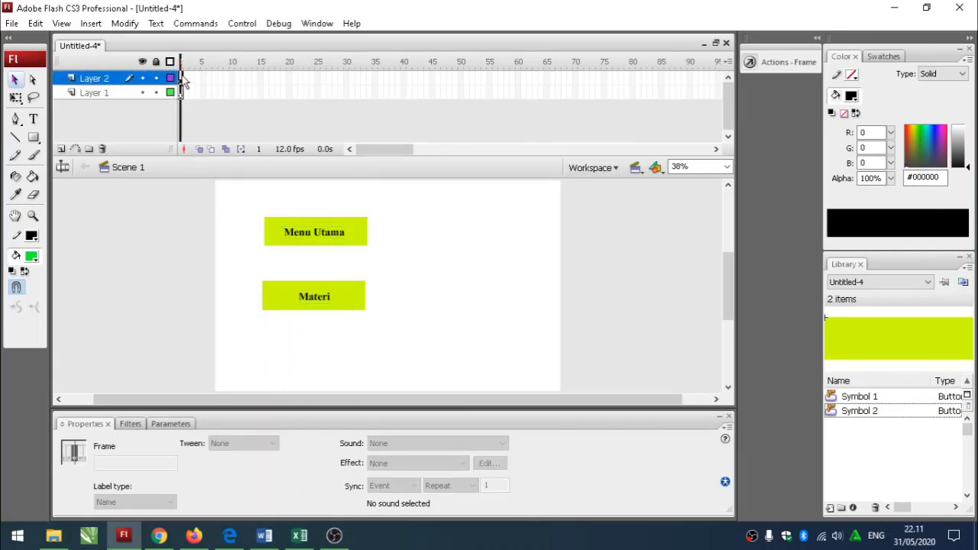
pyautogui.keyDown('shift'); pyautogui.click(181, 92); pyautogui.keyUp('shift')
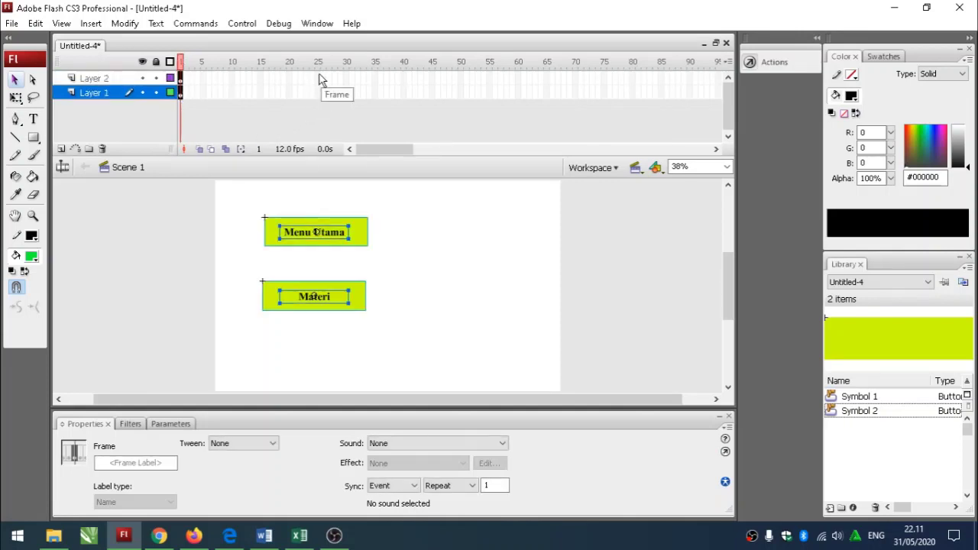
pyautogui.click(197, 77)
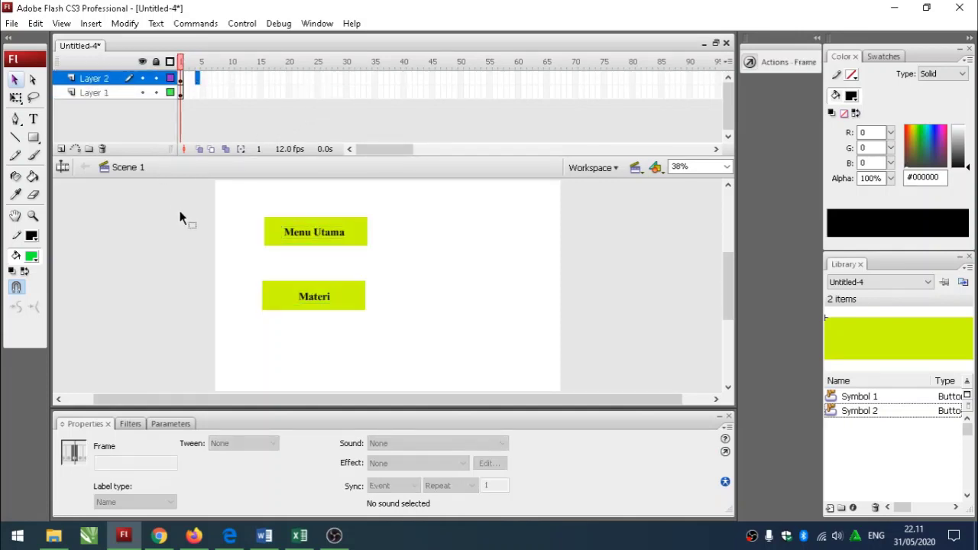
pyautogui.click(180, 217)
pyautogui.click(180, 77)
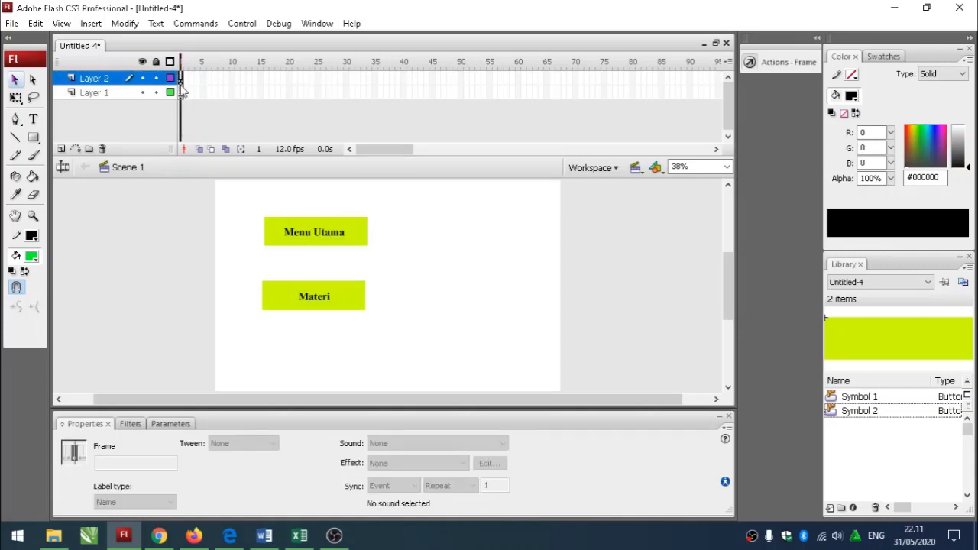
pyautogui.click(182, 92)
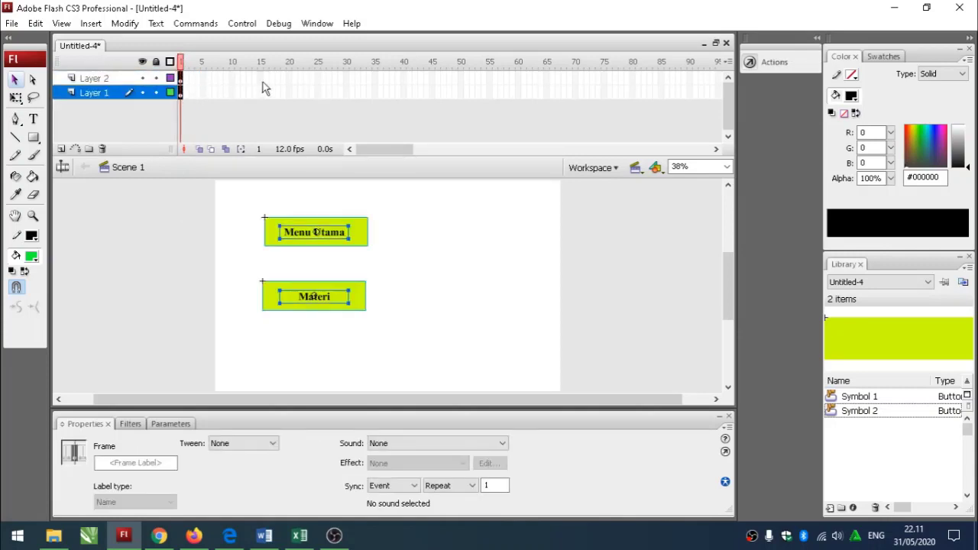
pyautogui.click(319, 93)
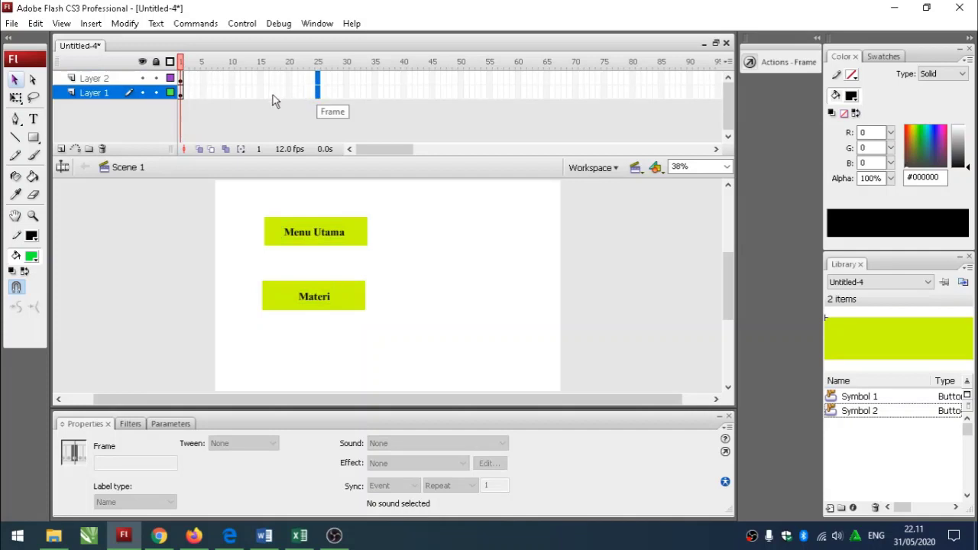
pyautogui.rightClick(321, 89)
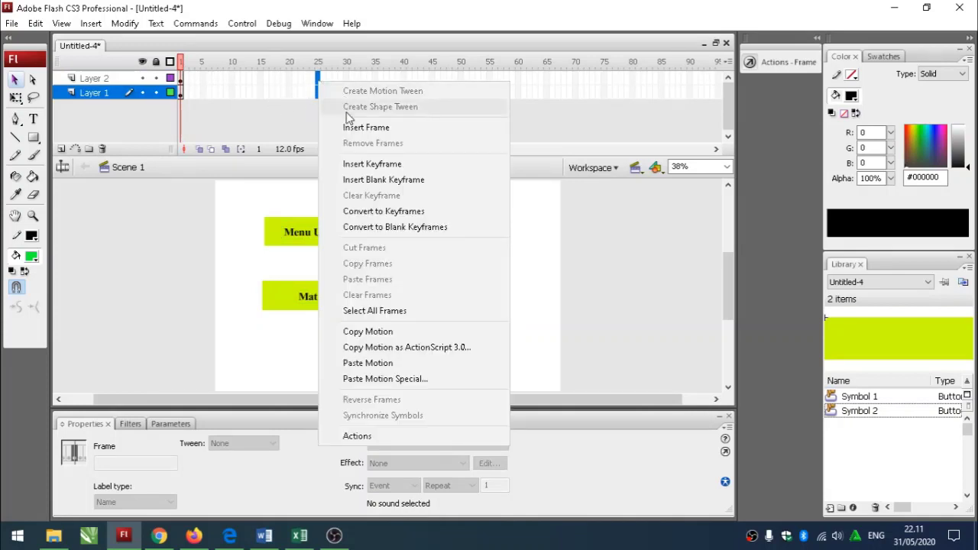
pyautogui.click(360, 163)
pyautogui.click(395, 214)
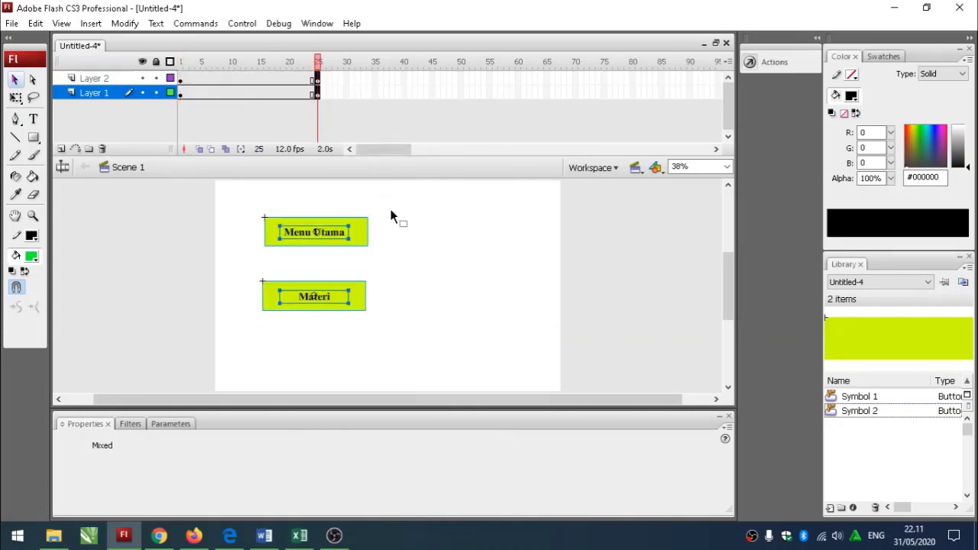
# Step: In frame 1 of both layers, move the two buttons together horizontally off the stage's left side, to about X -549
pyautogui.moveTo(181, 79); pyautogui.dragTo(181, 93)
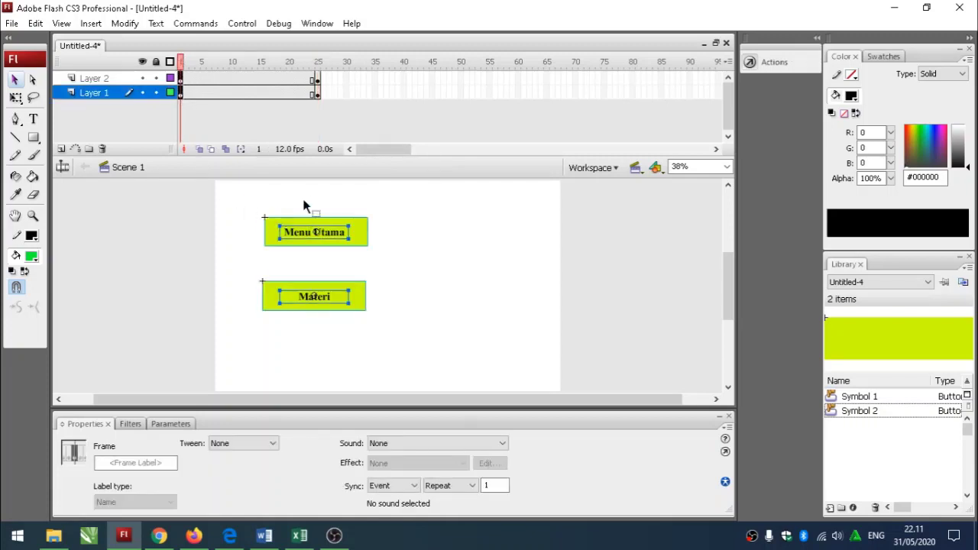
pyautogui.moveTo(321, 220); pyautogui.dragTo(126, 219)
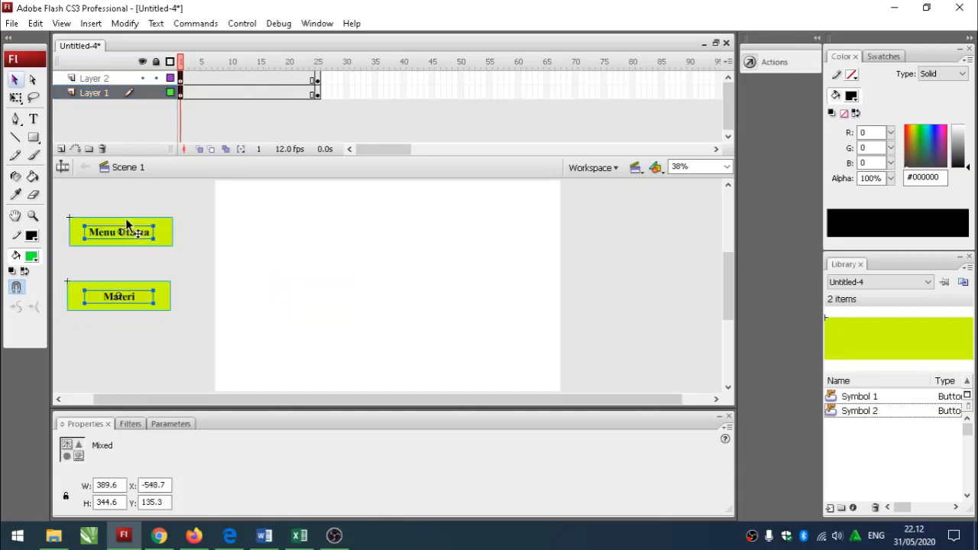
pyautogui.click(248, 249)
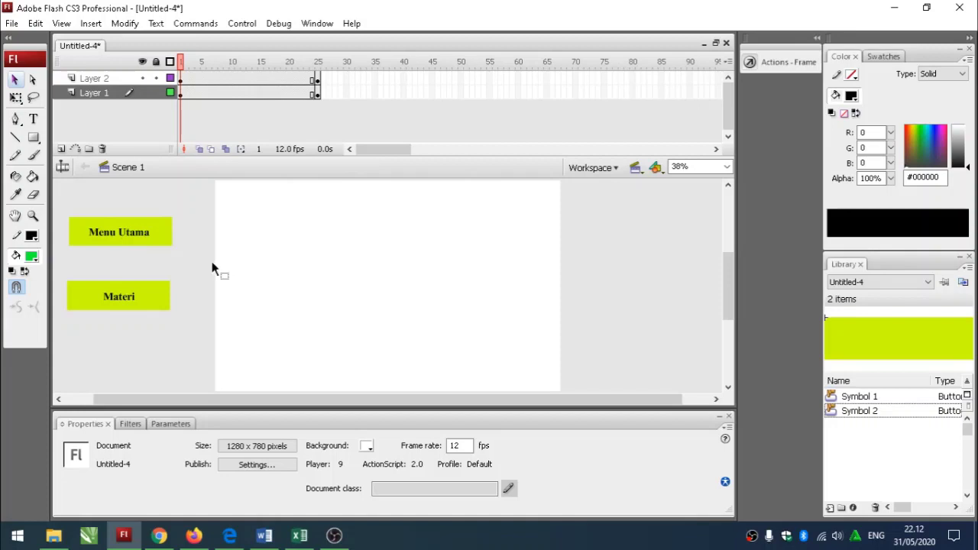
pyautogui.click(181, 93)
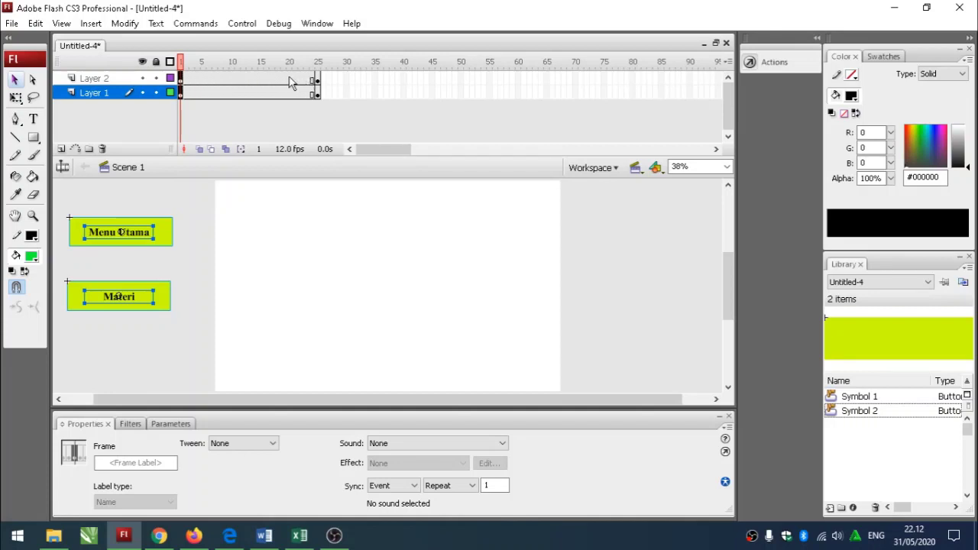
pyautogui.moveTo(202, 80); pyautogui.dragTo(291, 111)
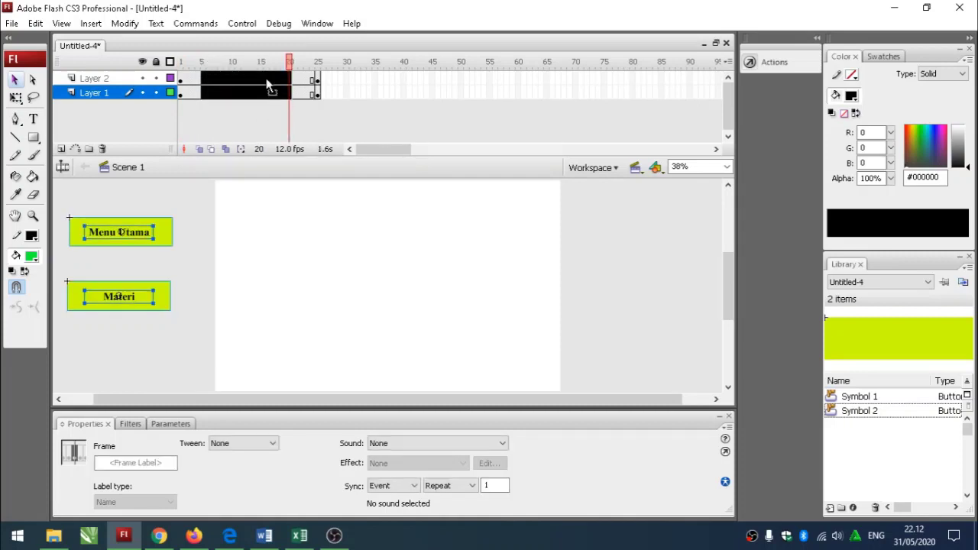
pyautogui.click(281, 231)
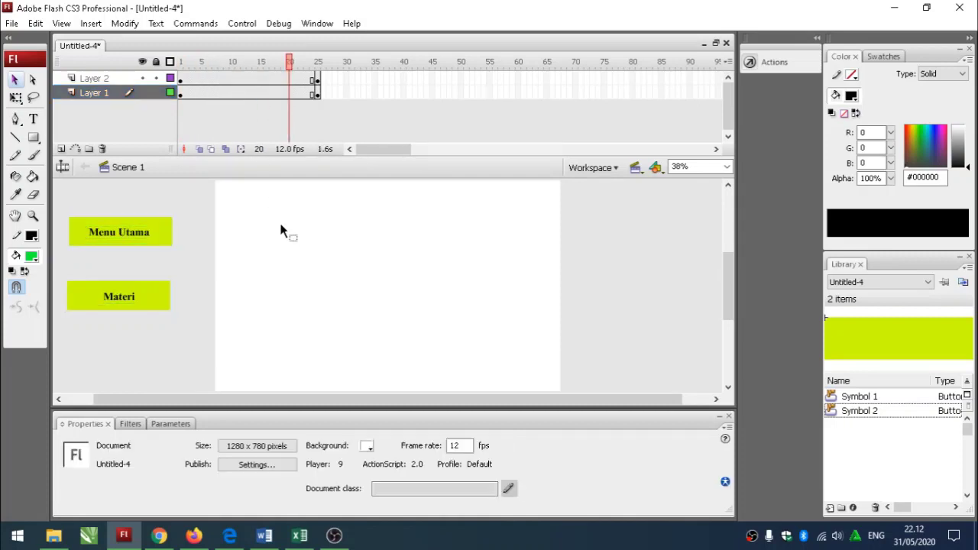
pyautogui.click(182, 79)
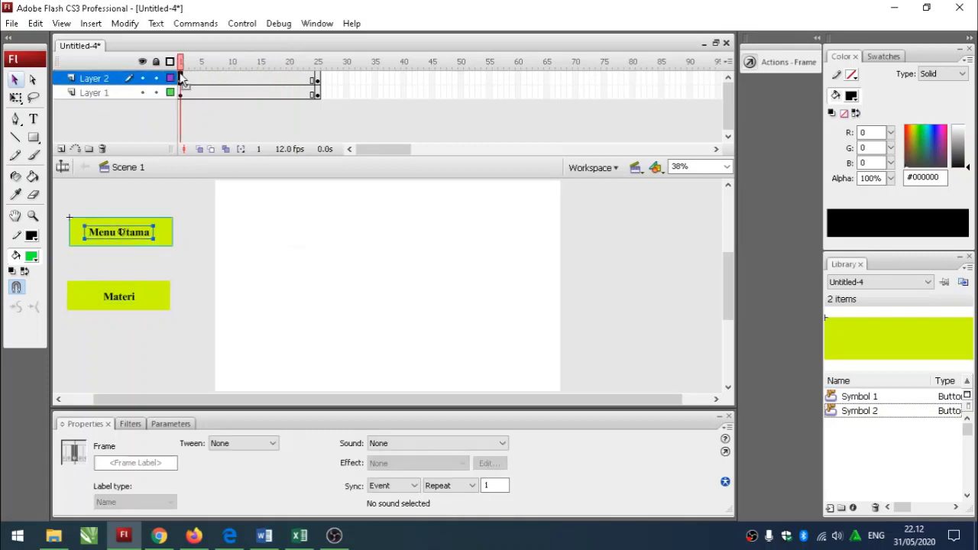
pyautogui.moveTo(180, 93); pyautogui.dragTo(184, 98)
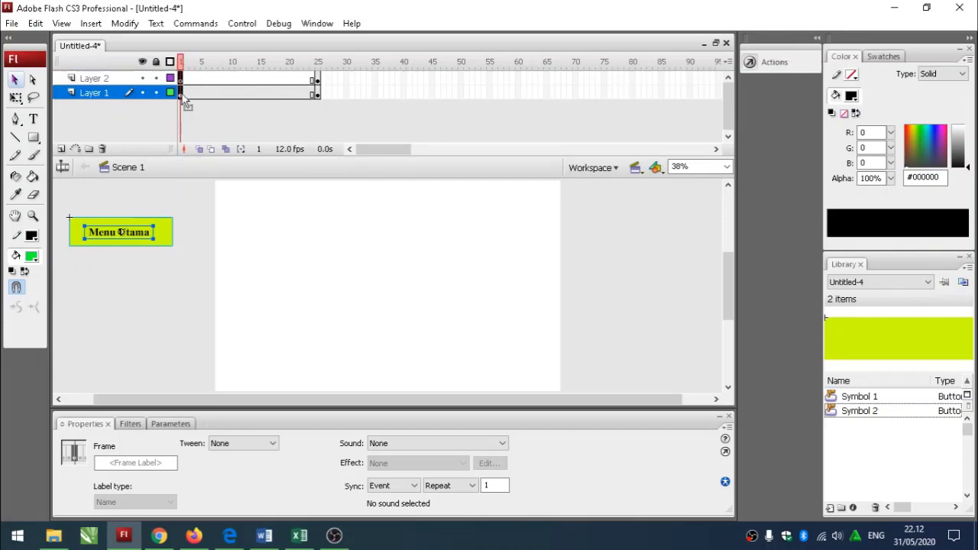
pyautogui.click(201, 218)
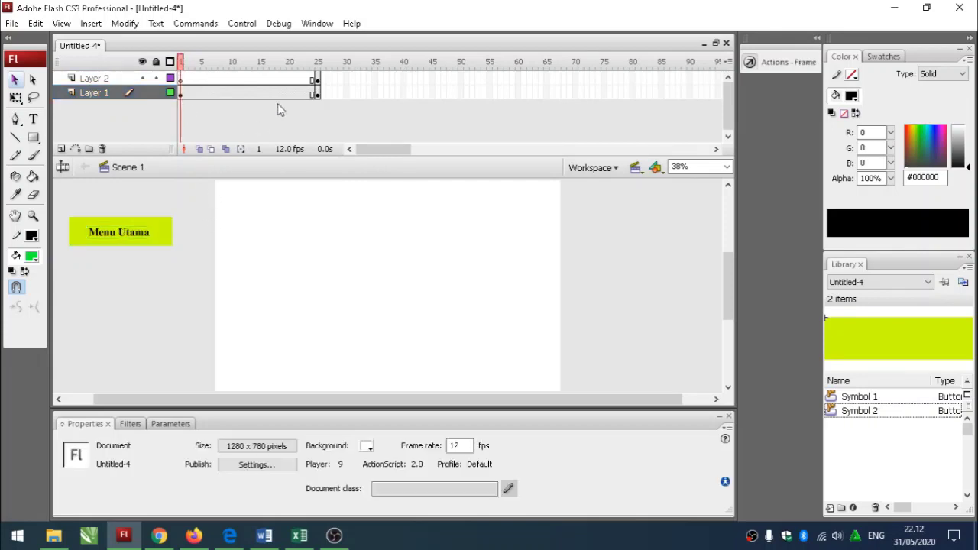
pyautogui.click(186, 79)
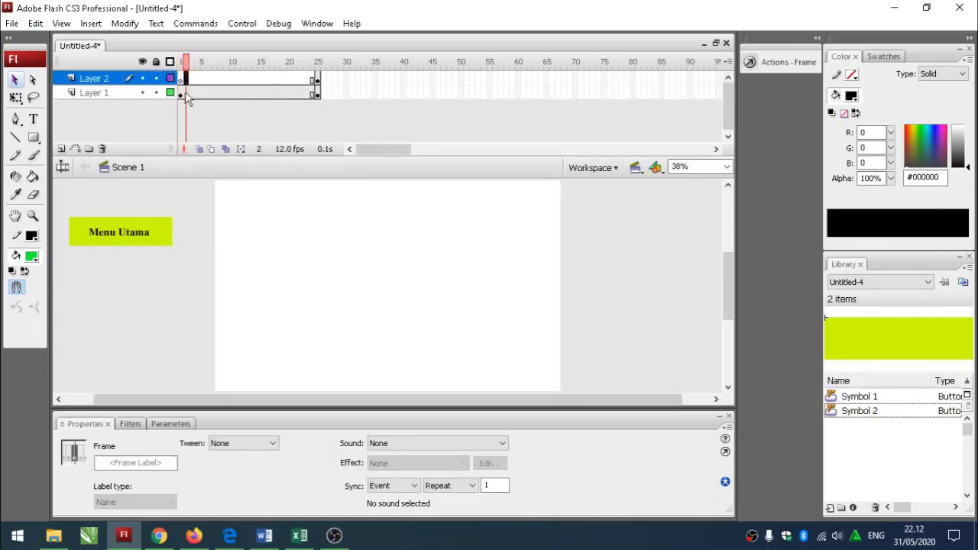
pyautogui.click(181, 94)
pyautogui.click(182, 80)
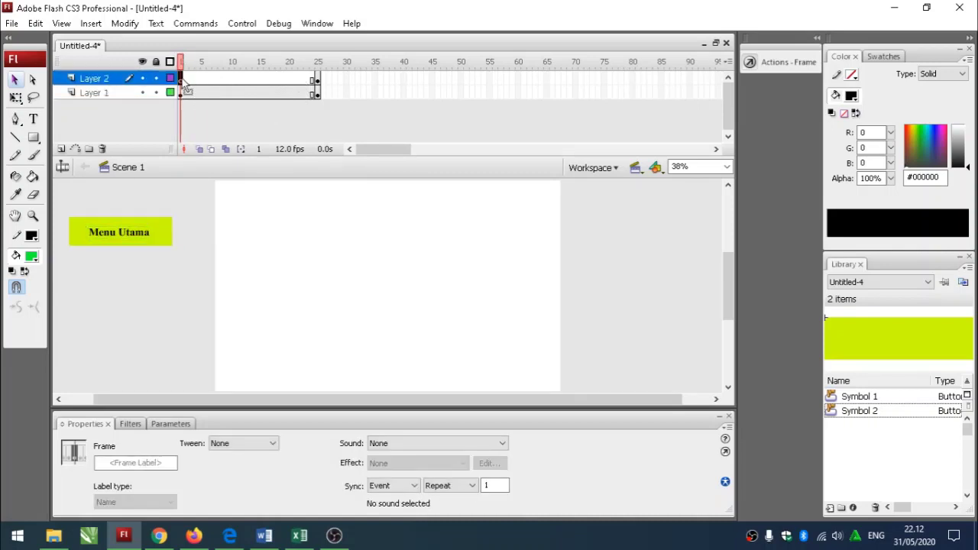
pyautogui.click(181, 92)
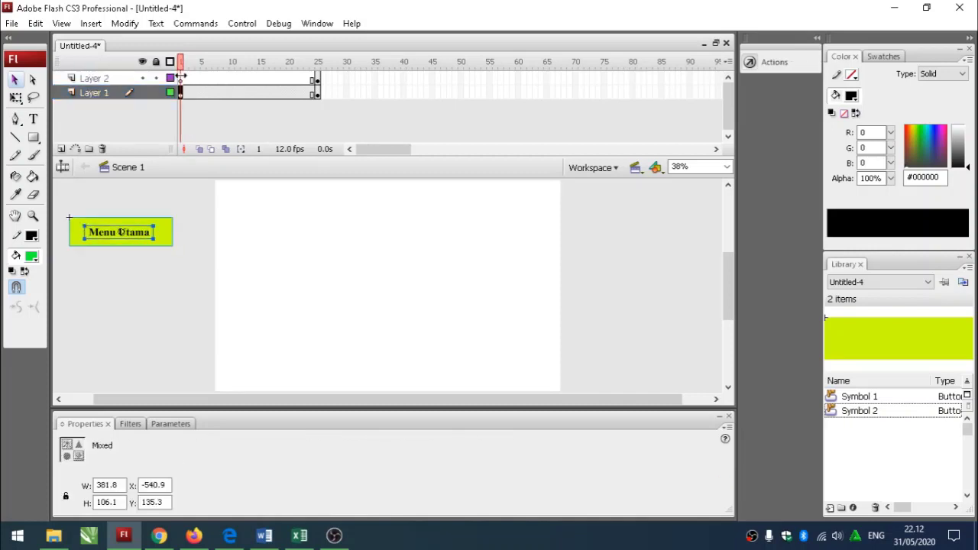
pyautogui.click(181, 78)
pyautogui.click(181, 93)
pyautogui.click(181, 78)
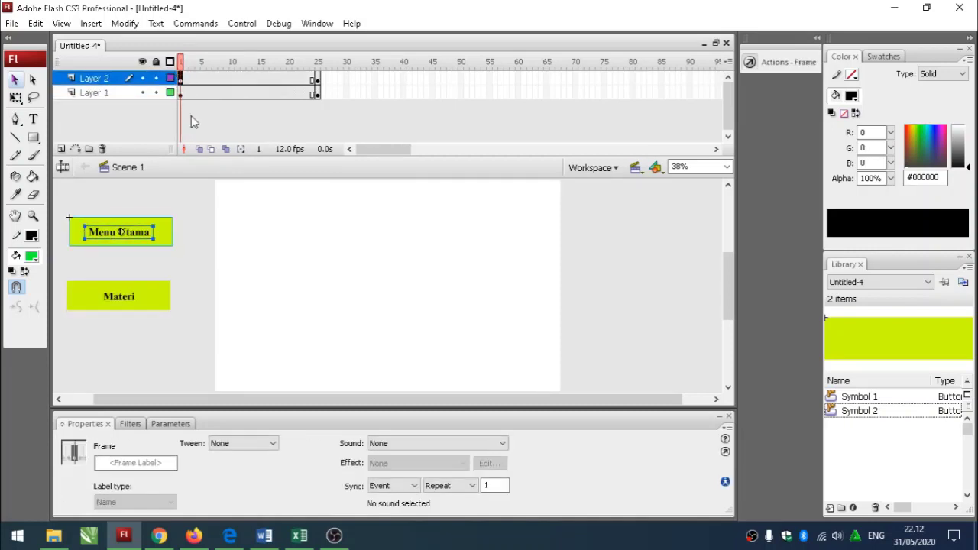
# Step: Create motion tweens on both layers between the keyframes at frames 1 and 25
pyautogui.click(200, 215)
pyautogui.click(181, 79)
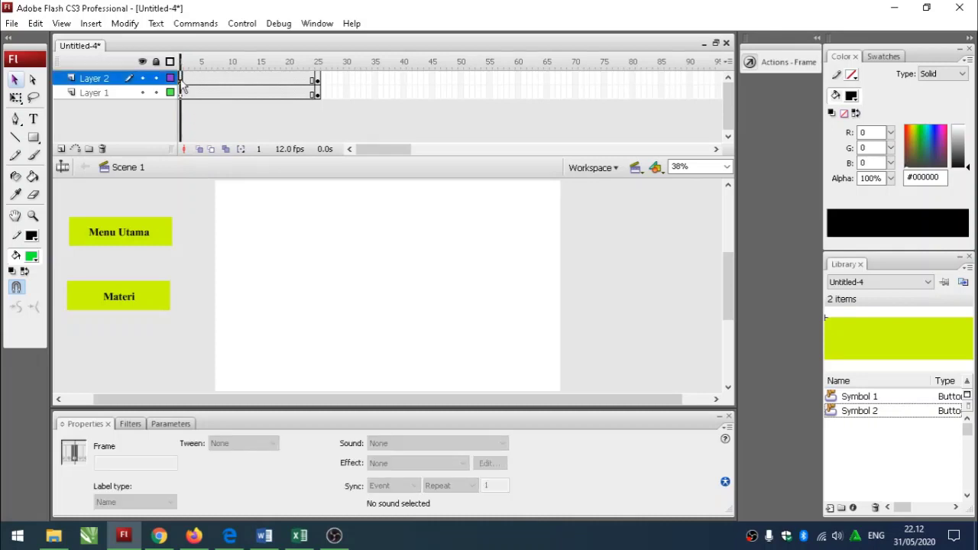
pyautogui.click(181, 93)
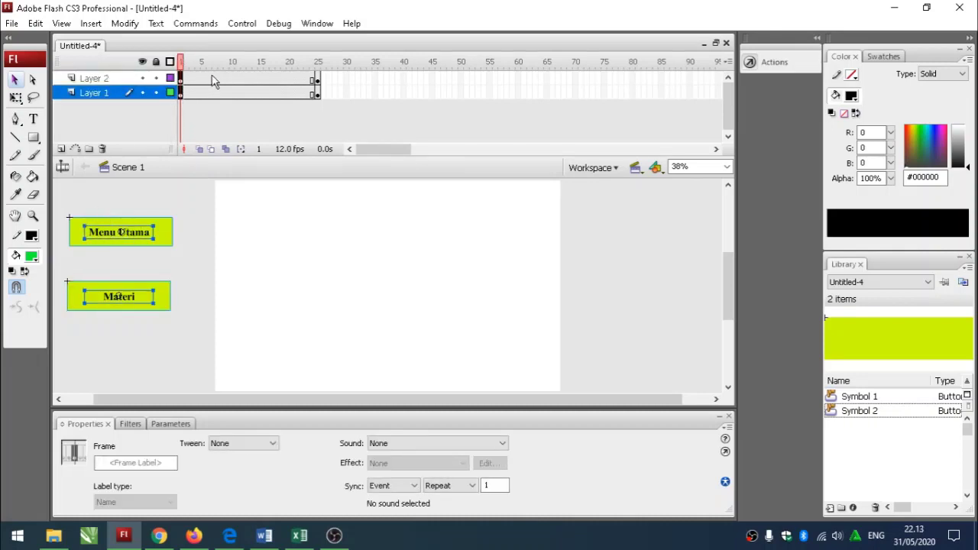
pyautogui.moveTo(181, 92)
pyautogui.mouseDown()
pyautogui.moveTo(211, 107)
pyautogui.moveTo(289, 107)
pyautogui.mouseUp()
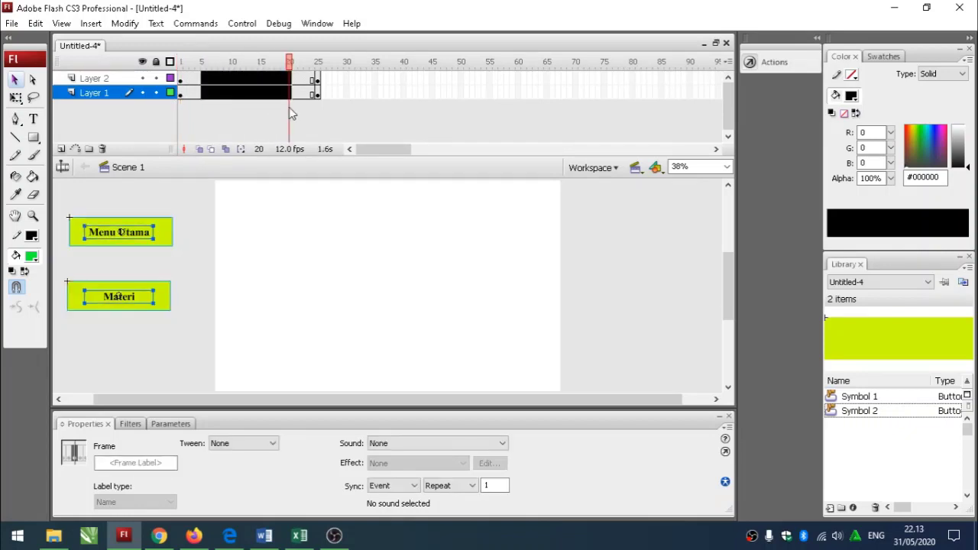
pyautogui.rightClick(260, 81)
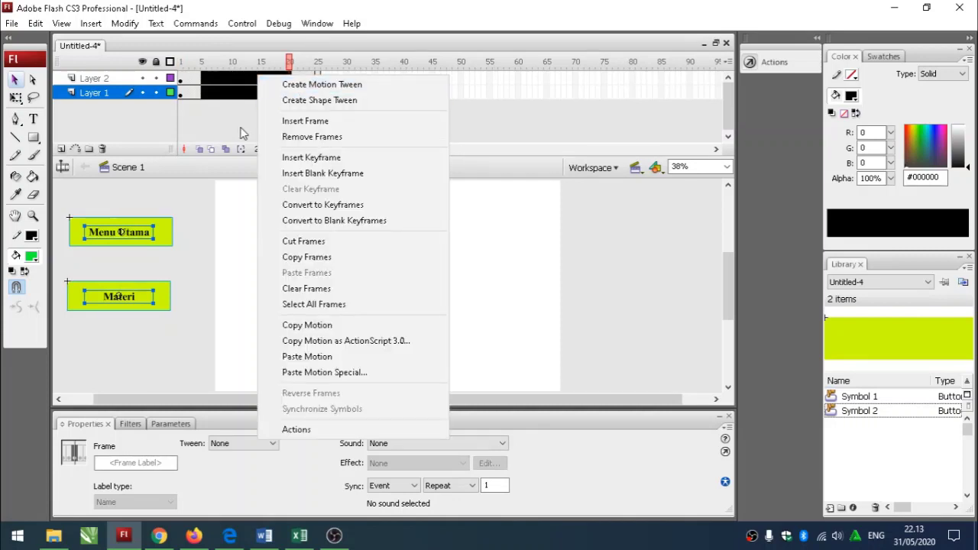
pyautogui.click(309, 84)
pyautogui.click(204, 88)
pyautogui.moveTo(207, 90); pyautogui.dragTo(292, 106)
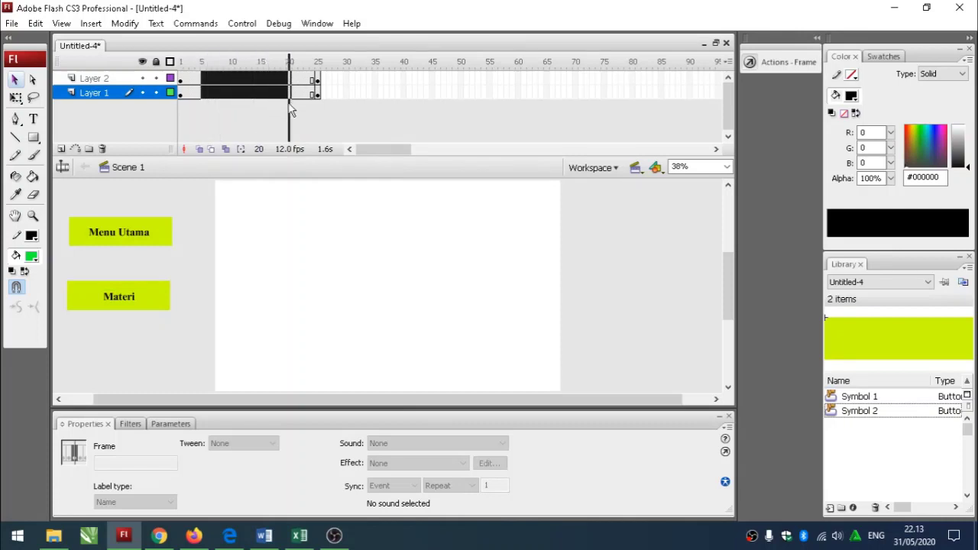
pyautogui.rightClick(266, 87)
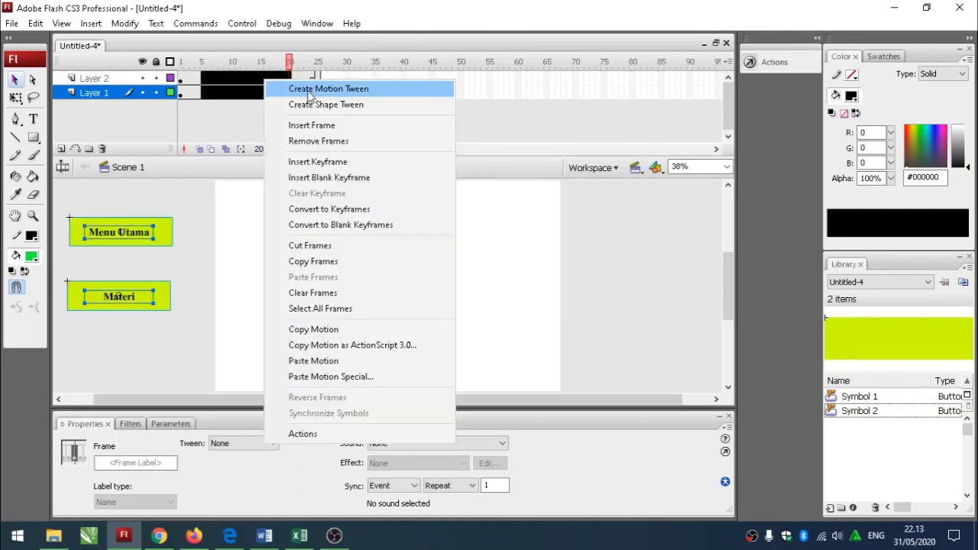
pyautogui.click(298, 88)
pyautogui.click(372, 231)
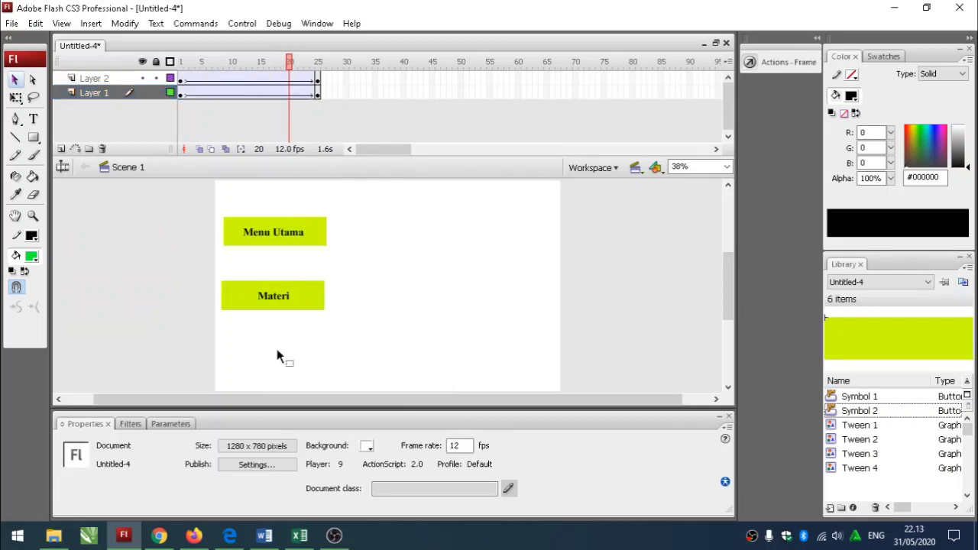
# Step: Move the end keyframes of both layers together to frame 21 to shorten the tweens, testing the movie before and after
pyautogui.hotkey('ctrl', 'Return')
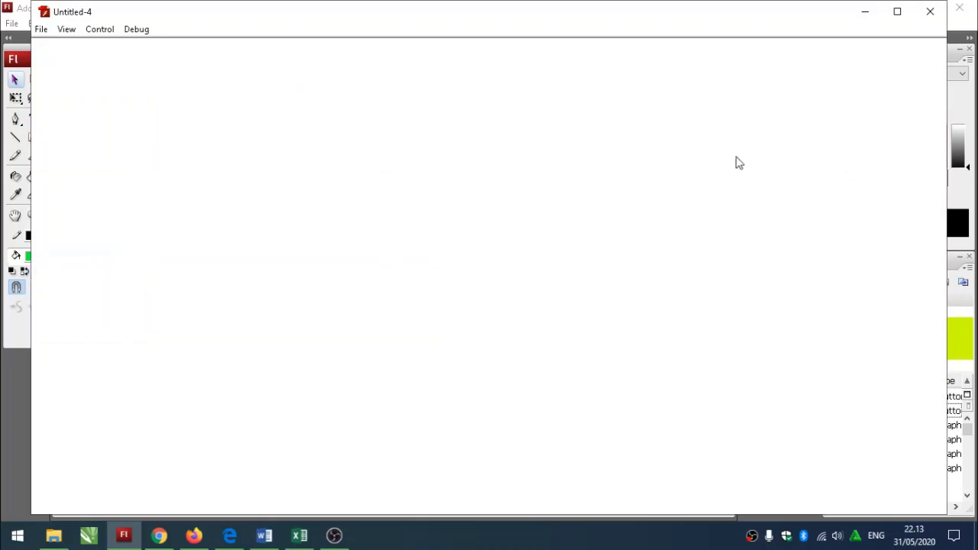
pyautogui.click(930, 12)
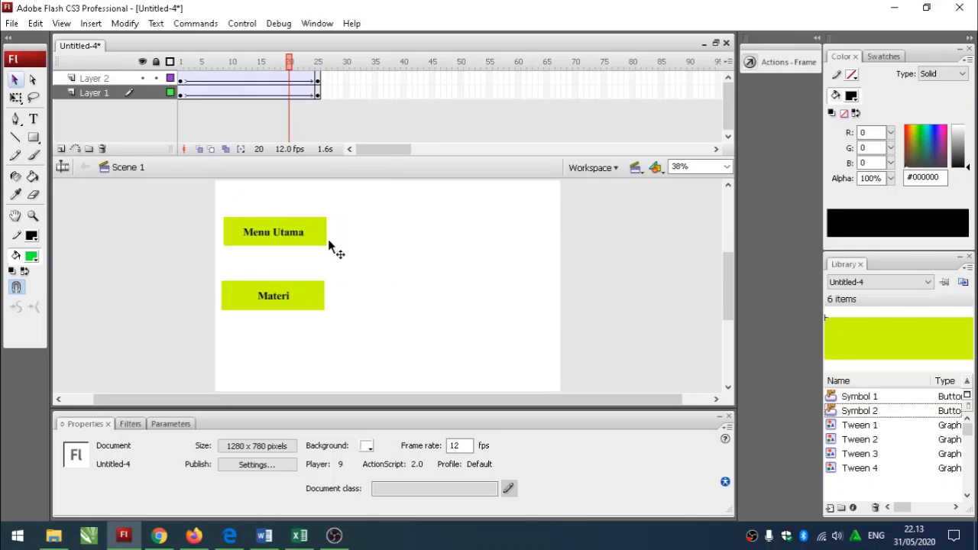
pyautogui.click(319, 79)
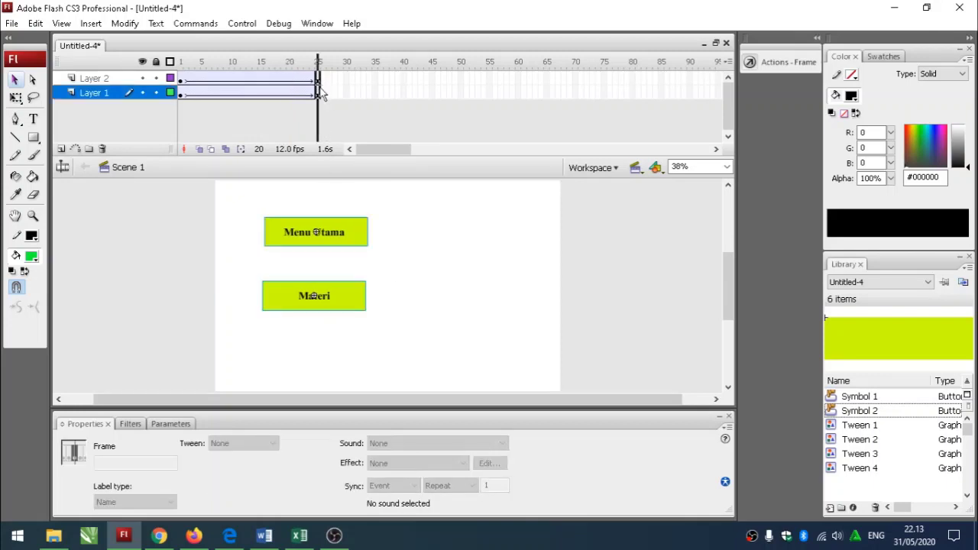
pyautogui.click(320, 95)
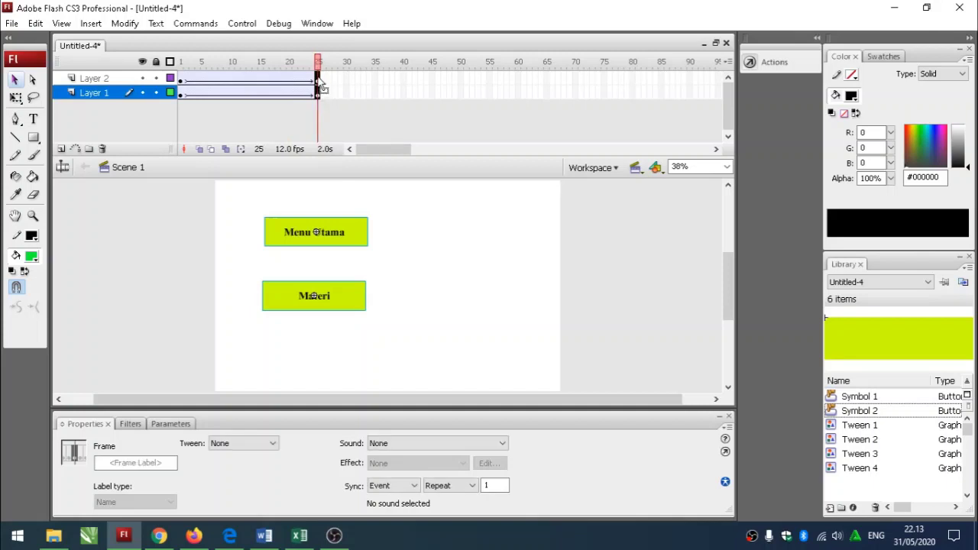
pyautogui.moveTo(319, 86); pyautogui.dragTo(296, 87)
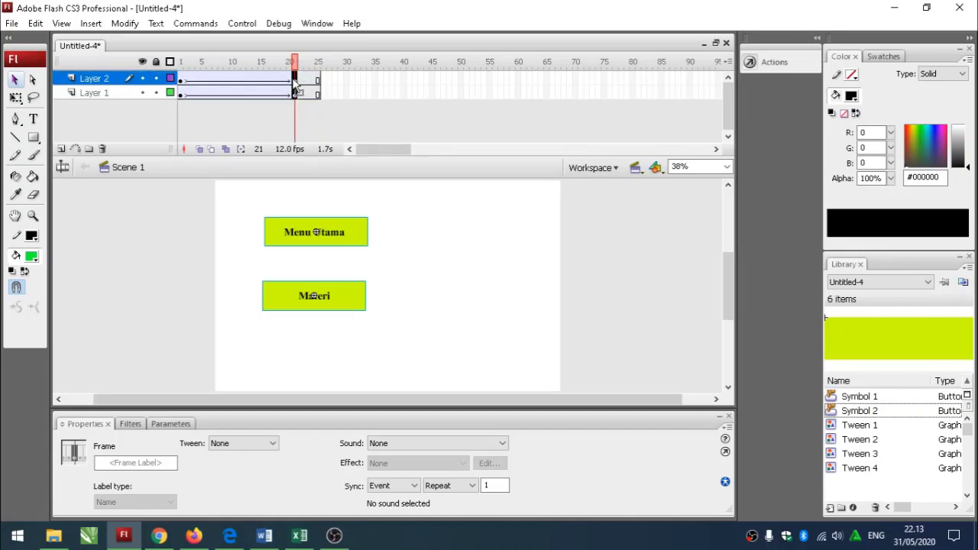
pyautogui.click(407, 232)
pyautogui.hotkey('ctrl', 'Return')
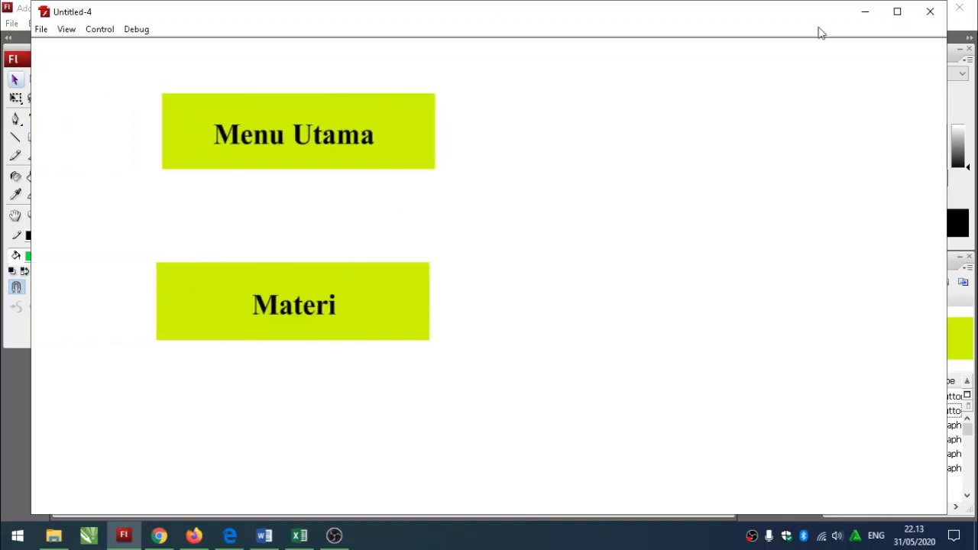
pyautogui.click(929, 12)
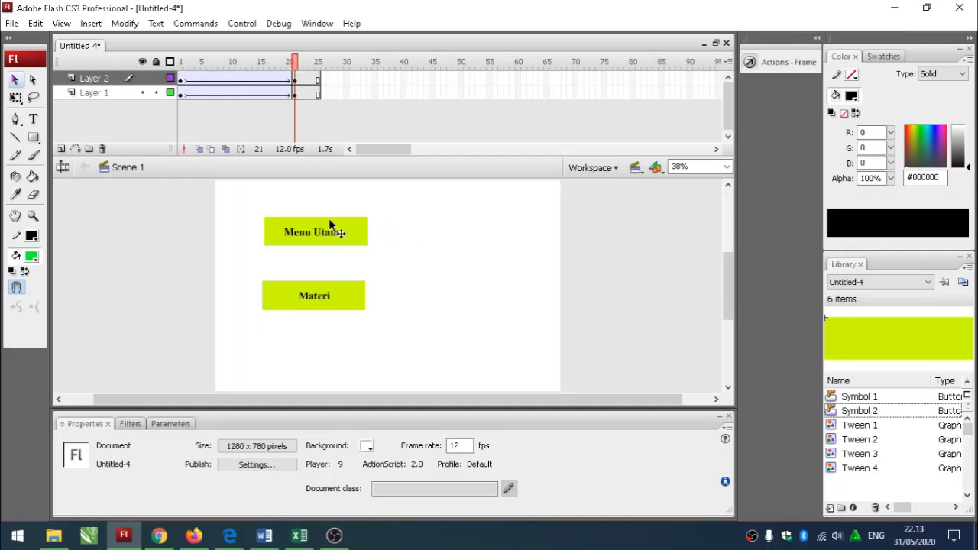
# Step: Shift Layer 1's whole motion tween so that it runs from frame 18 to frame 38, and test the movie
pyautogui.click(181, 90)
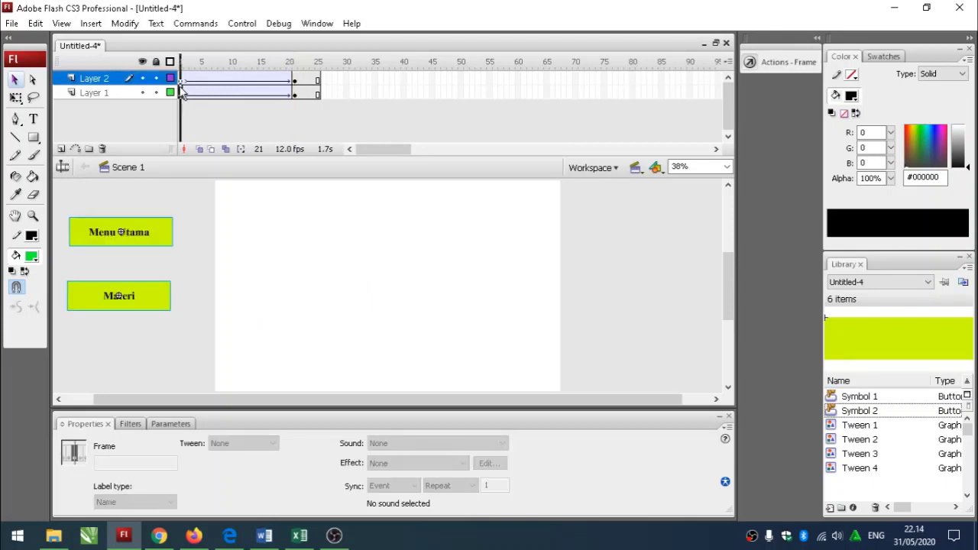
pyautogui.moveTo(181, 89); pyautogui.dragTo(295, 95)
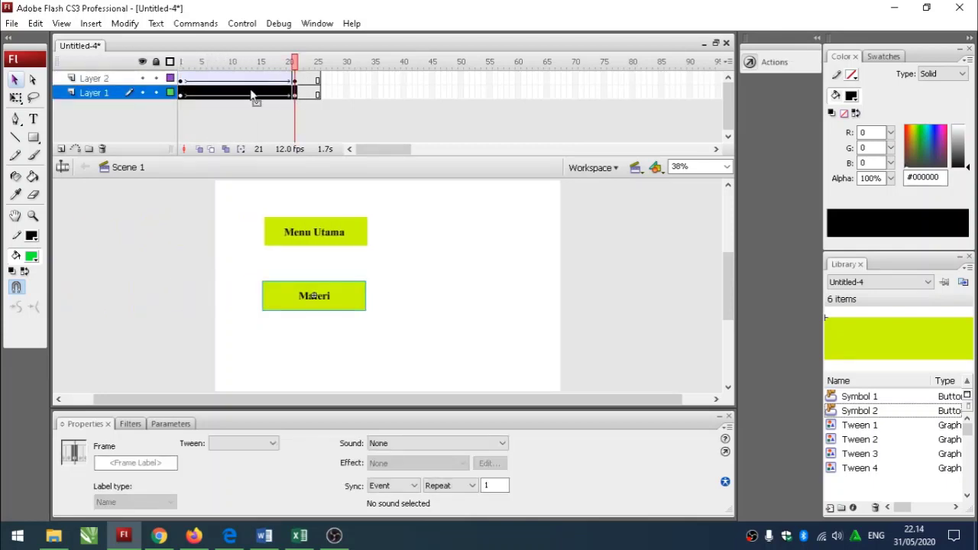
pyautogui.click(169, 214)
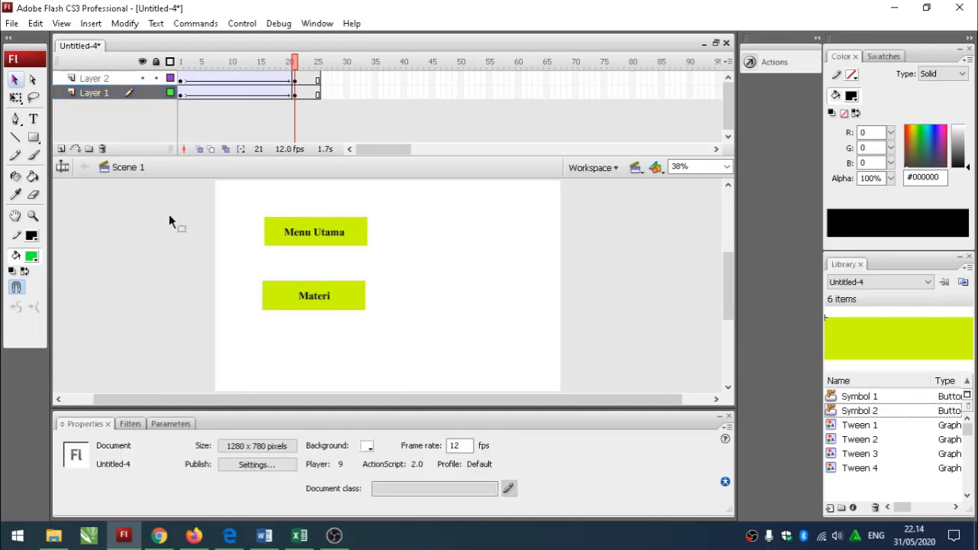
pyautogui.click(182, 94)
pyautogui.moveTo(183, 100); pyautogui.dragTo(340, 100)
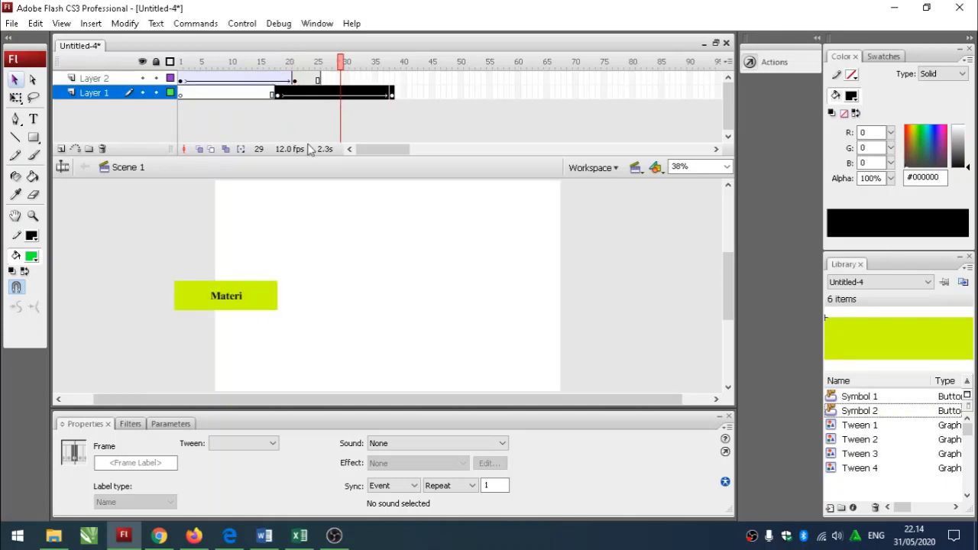
pyautogui.click(295, 216)
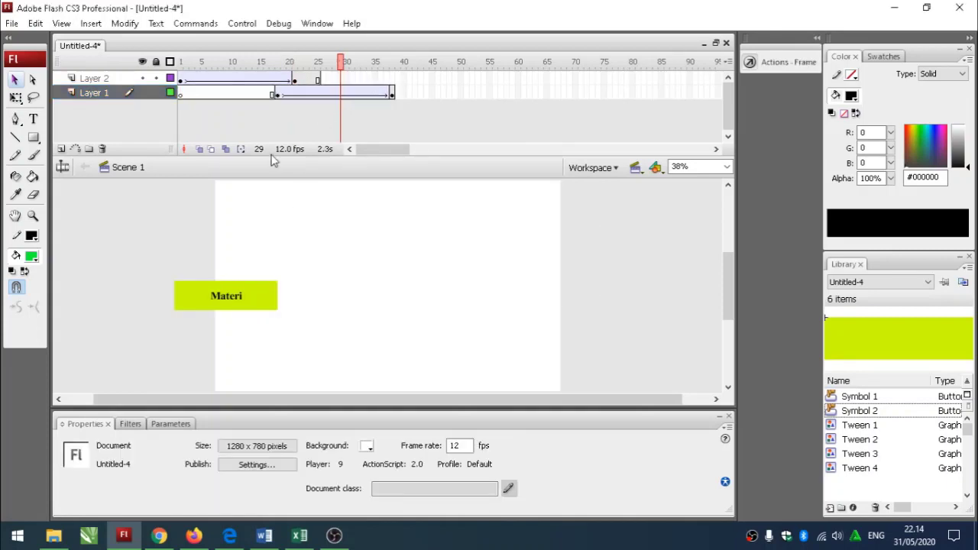
pyautogui.hotkey('ctrl', 'Return')
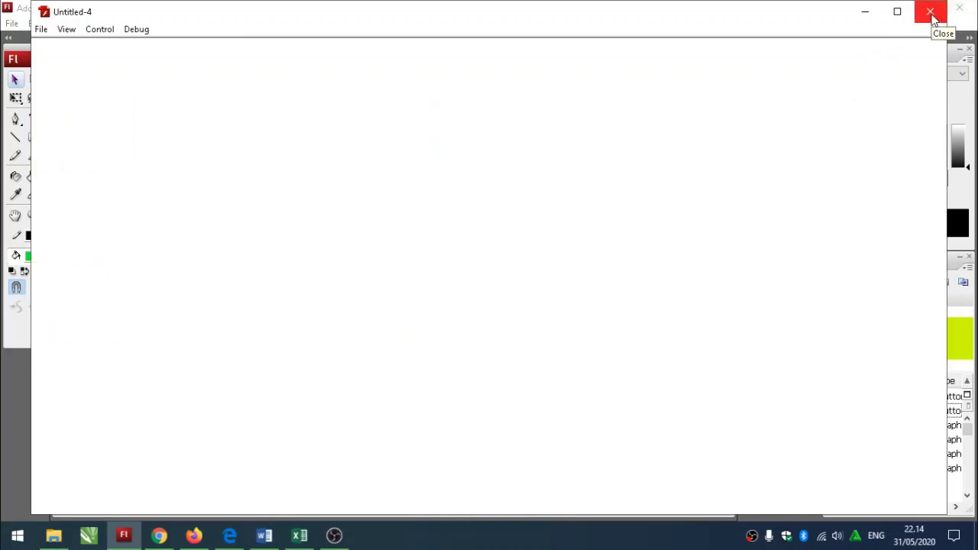
pyautogui.click(930, 12)
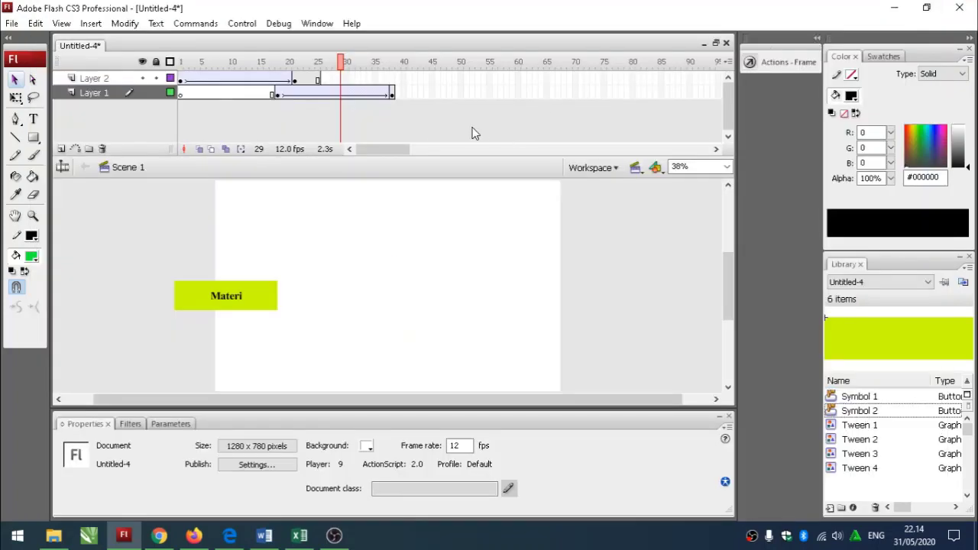
# Step: Insert a keyframe at frame 38 across both layers to extend Layer 2, and test the movie
pyautogui.click(392, 79)
pyautogui.click(392, 92)
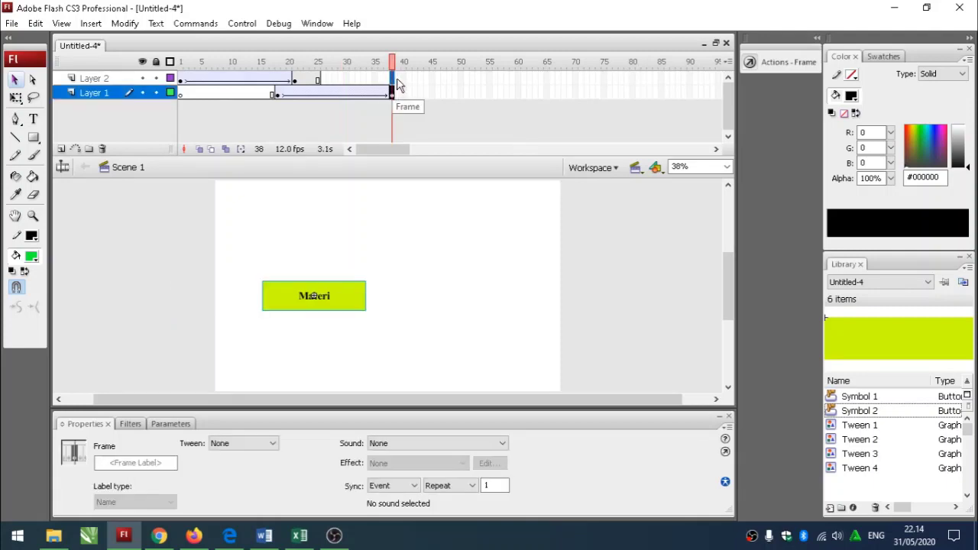
pyautogui.click(394, 79)
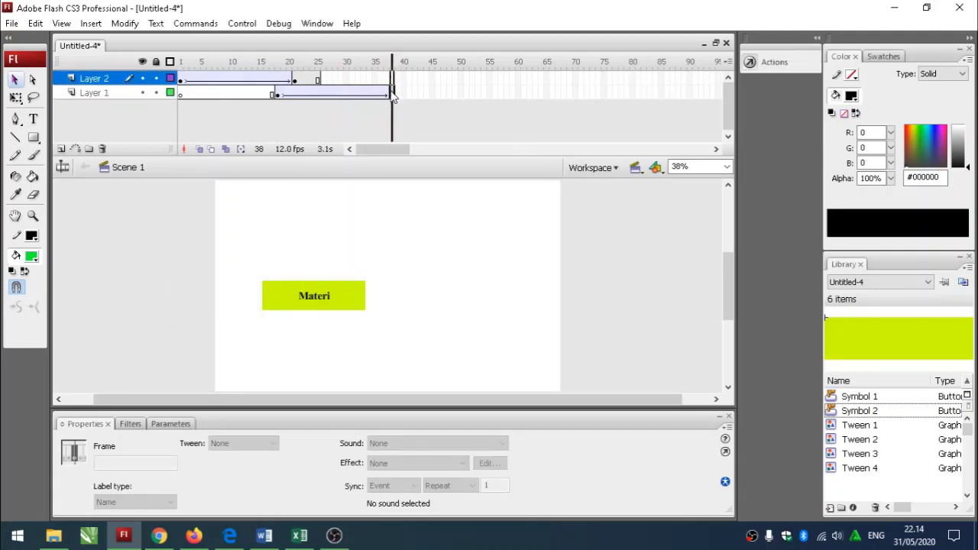
pyautogui.click(392, 93)
pyautogui.rightClick(392, 92)
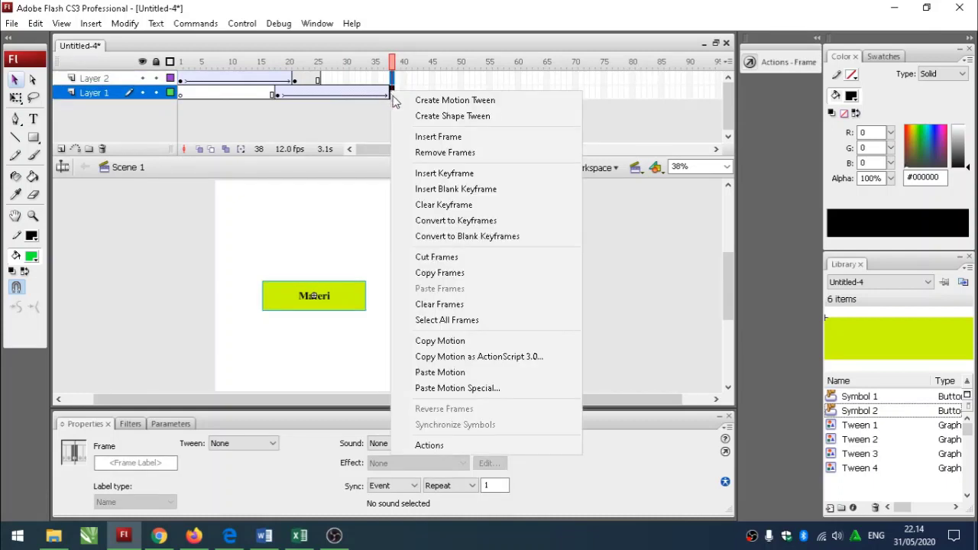
pyautogui.click(444, 174)
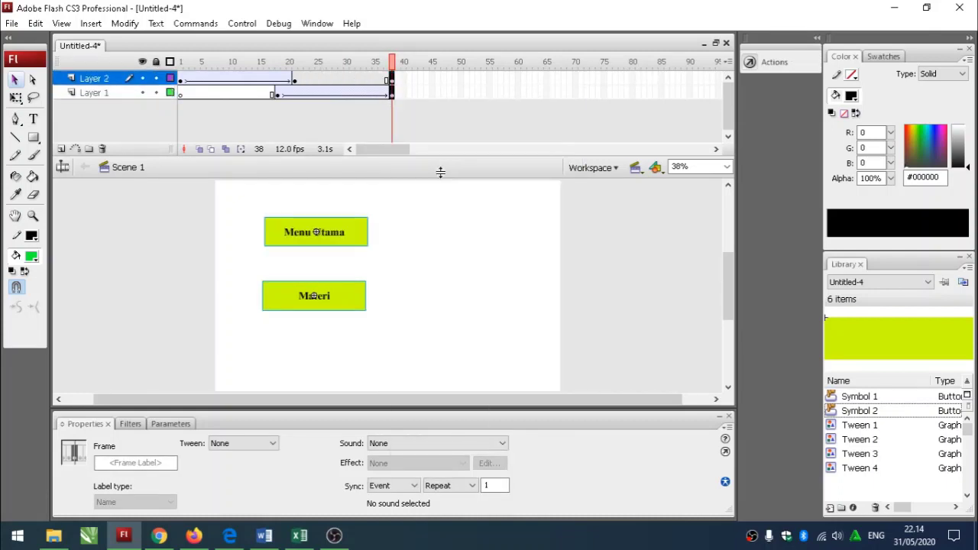
pyautogui.click(410, 235)
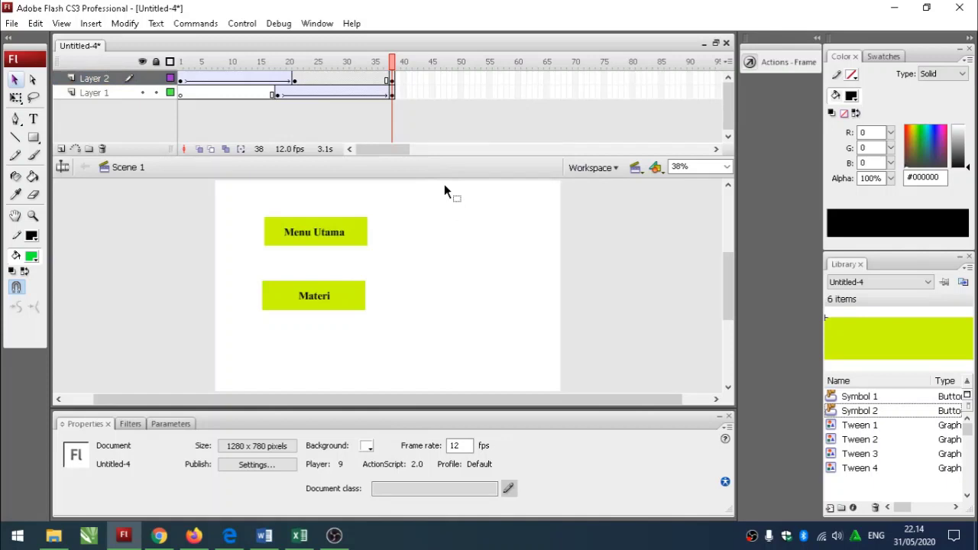
pyautogui.hotkey('ctrl', 'Return')
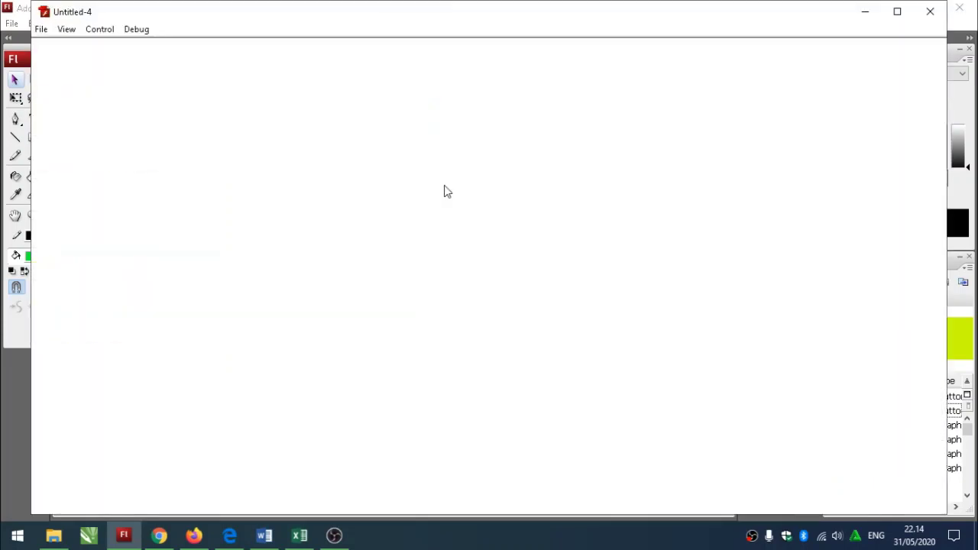
pyautogui.click(934, 11)
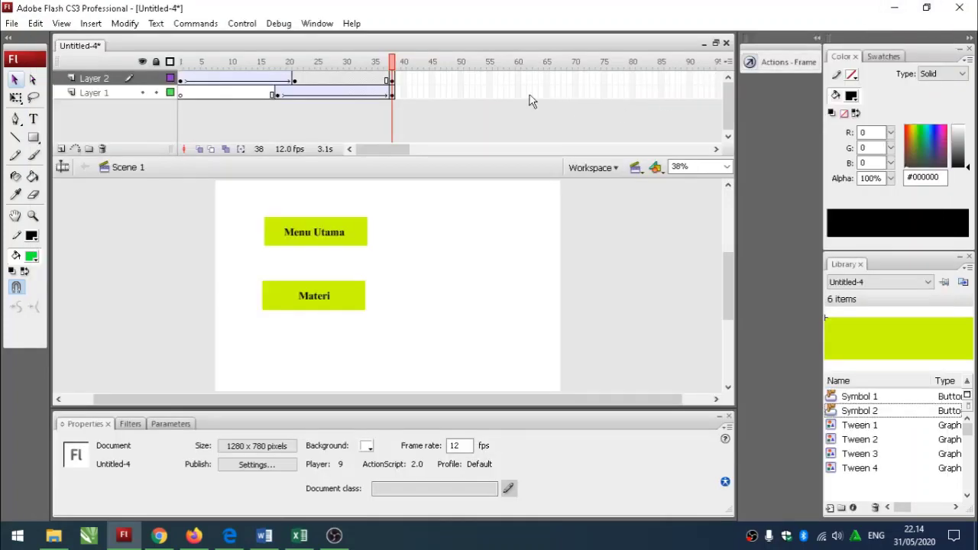
# Step: Add the frame action stop(); to Layer 1's keyframe at frame 38, and test the movie
pyautogui.click(444, 98)
pyautogui.click(391, 93)
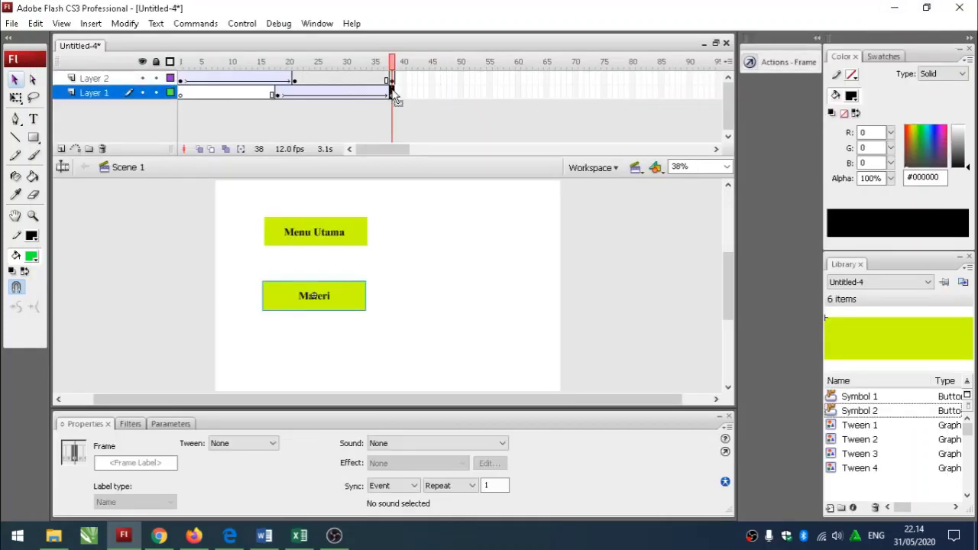
pyautogui.rightClick(392, 93)
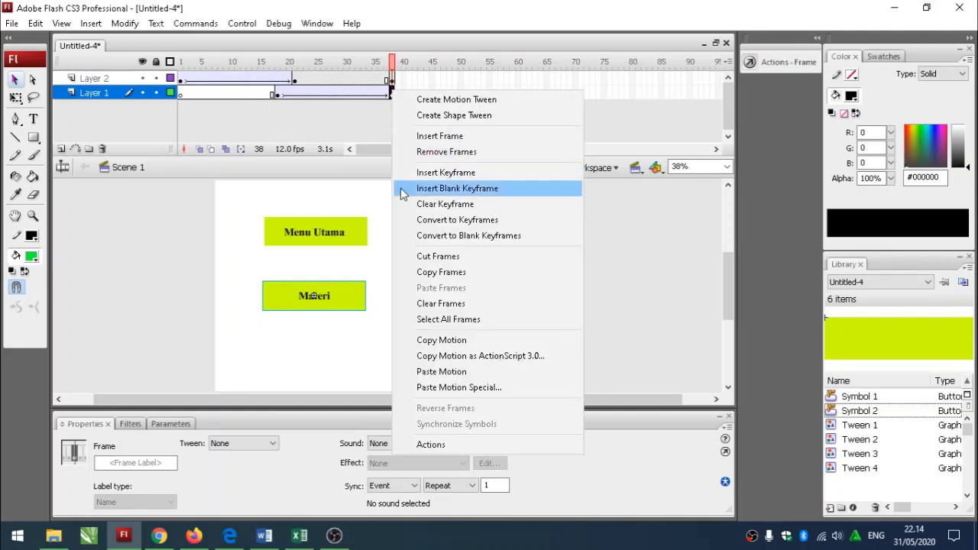
pyautogui.click(424, 445)
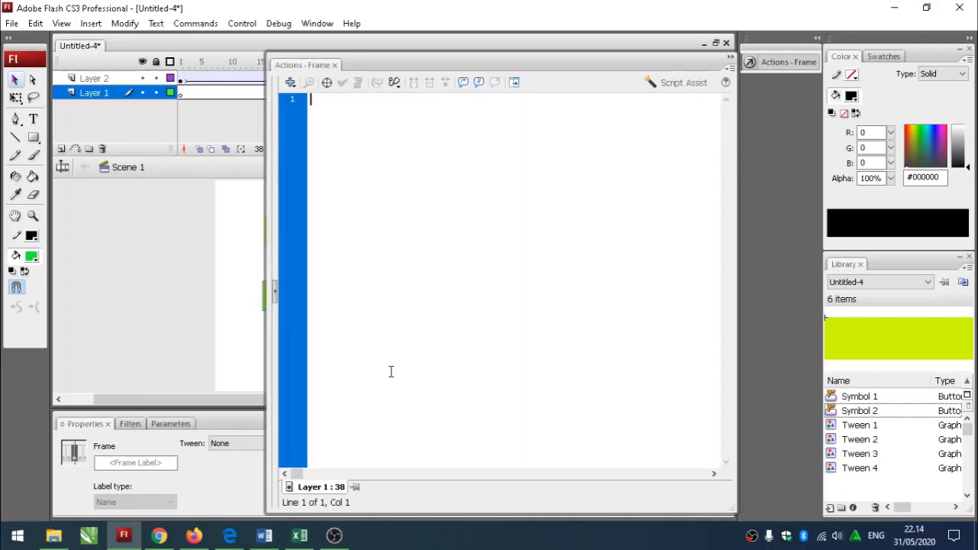
pyautogui.write('stop')
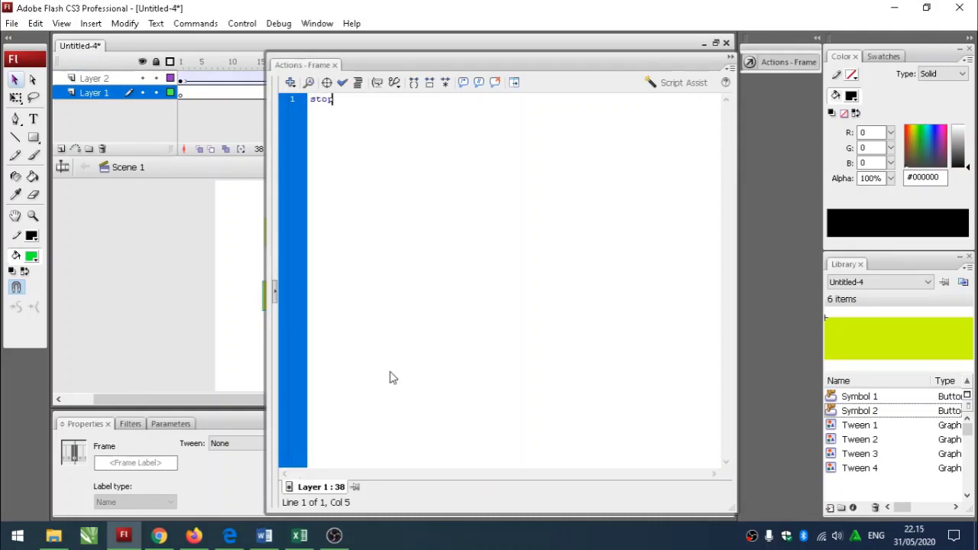
pyautogui.write('();')
pyautogui.click(730, 61)
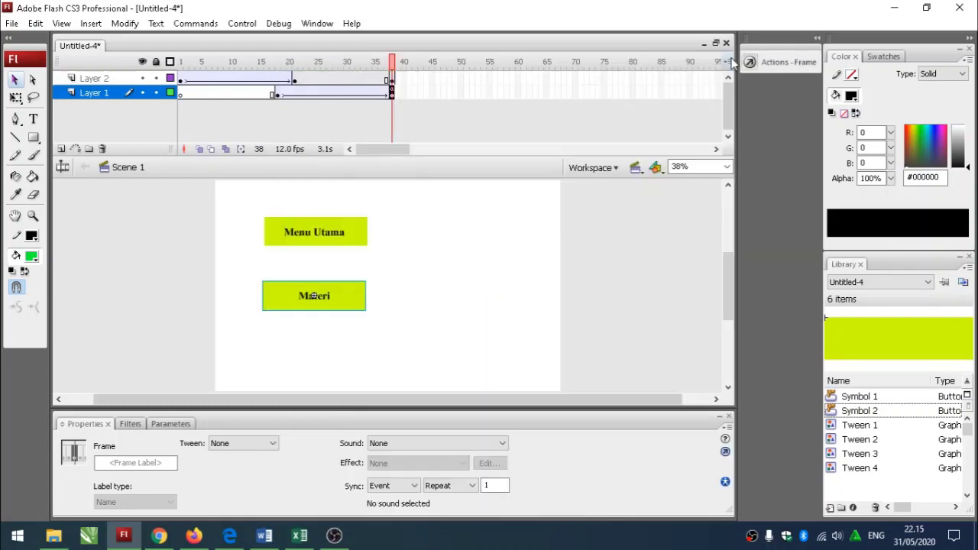
pyautogui.click(482, 237)
pyautogui.hotkey('ctrl', 'Return')
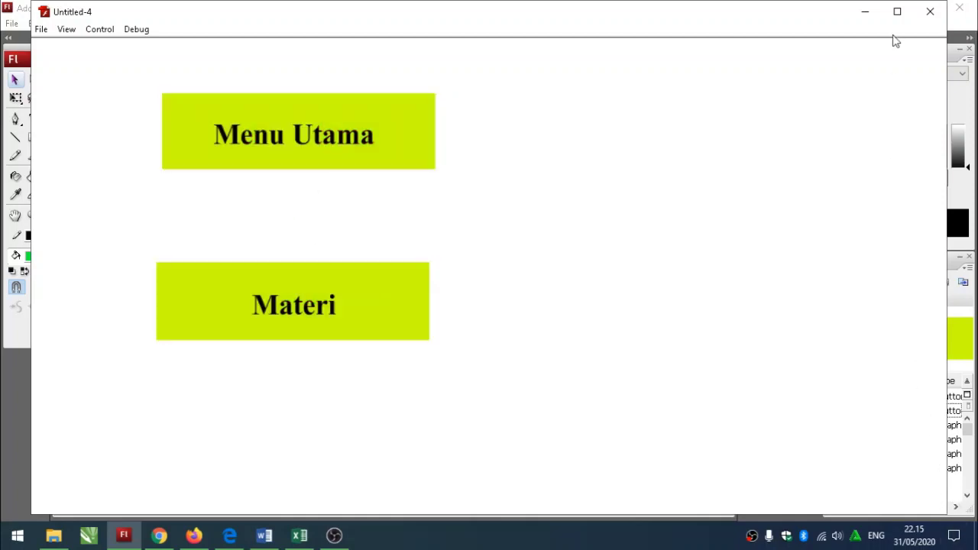
pyautogui.click(931, 14)
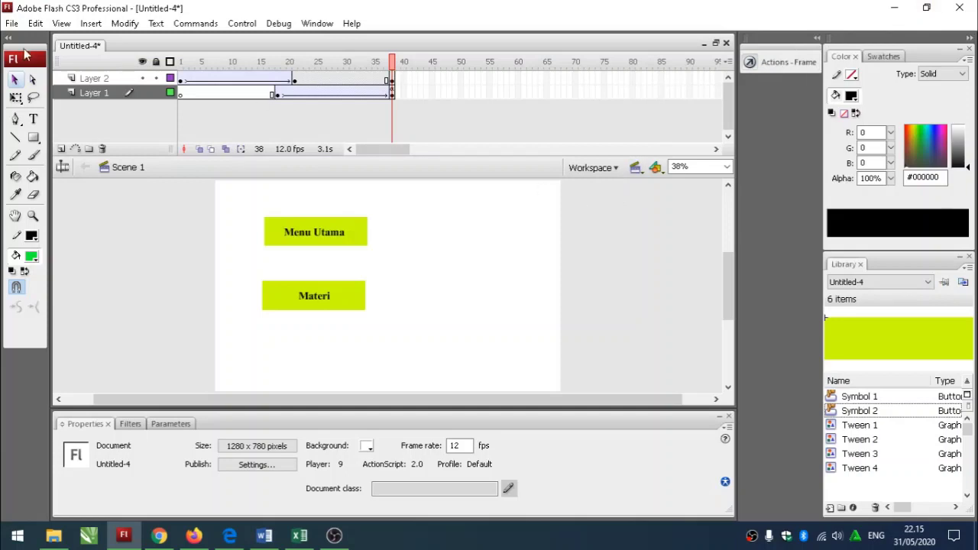
# Step: Publish the untitled movie and save it as a Flash CS3 document named "latihan flash_4"
pyautogui.click(12, 24)
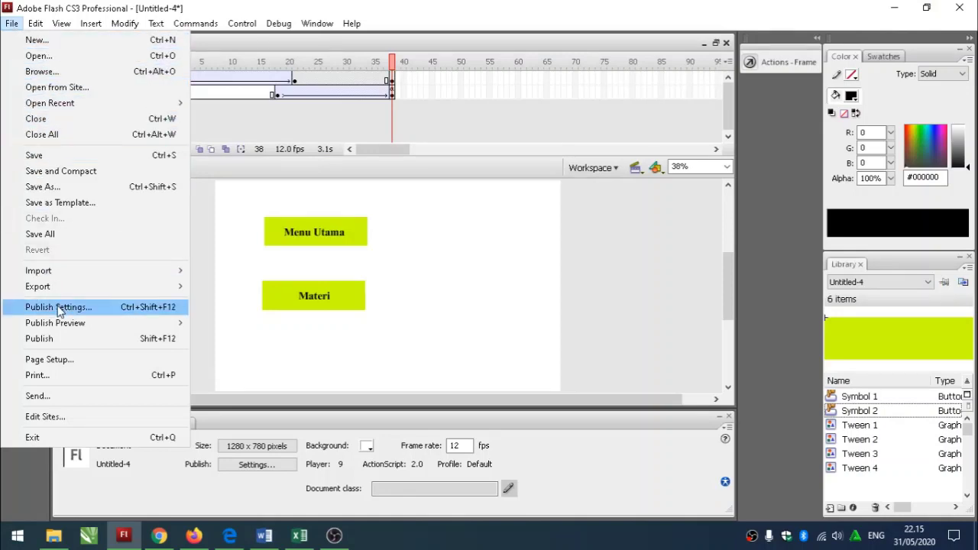
pyautogui.click(62, 333)
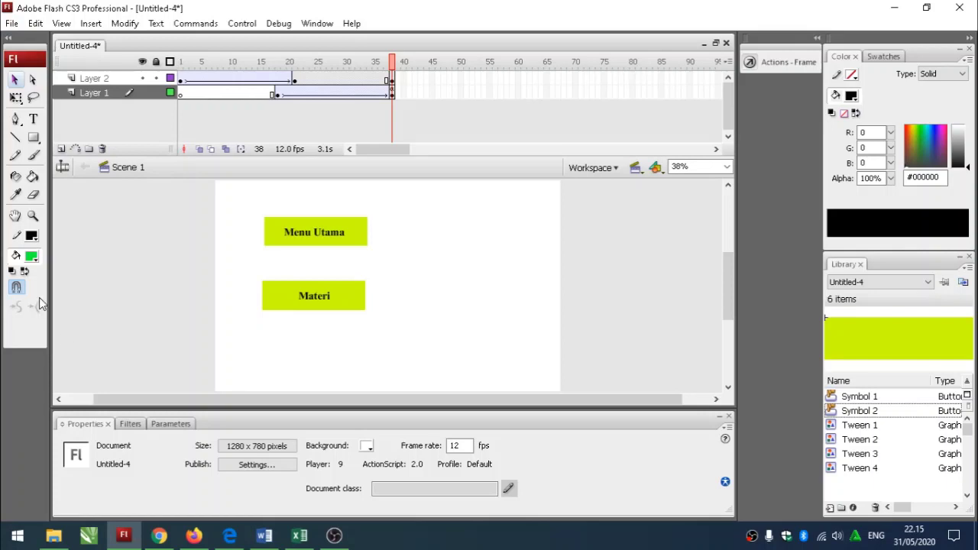
pyautogui.hotkey('ctrl', 's')
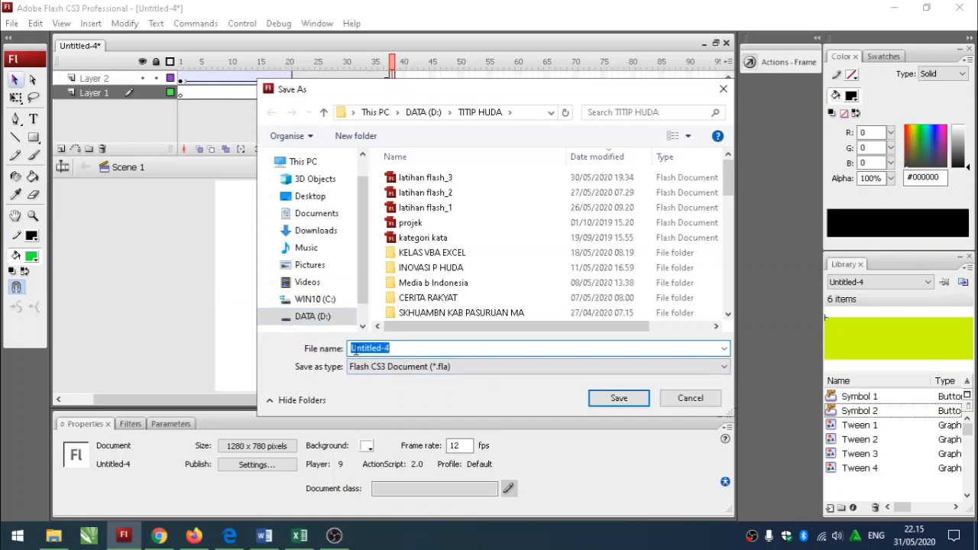
pyautogui.moveTo(355, 350); pyautogui.dragTo(413, 349)
pyautogui.write('latihan')
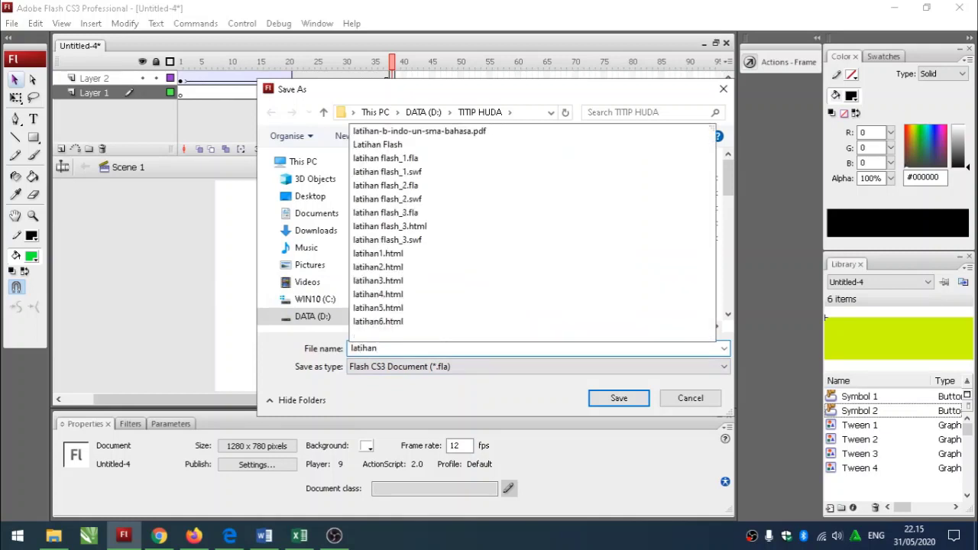
pyautogui.write(' flash')
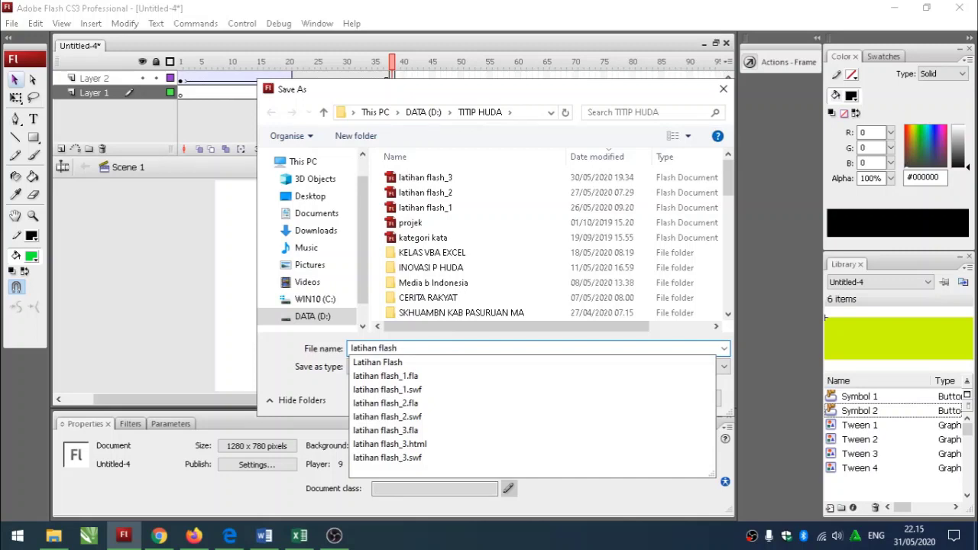
pyautogui.write('_')
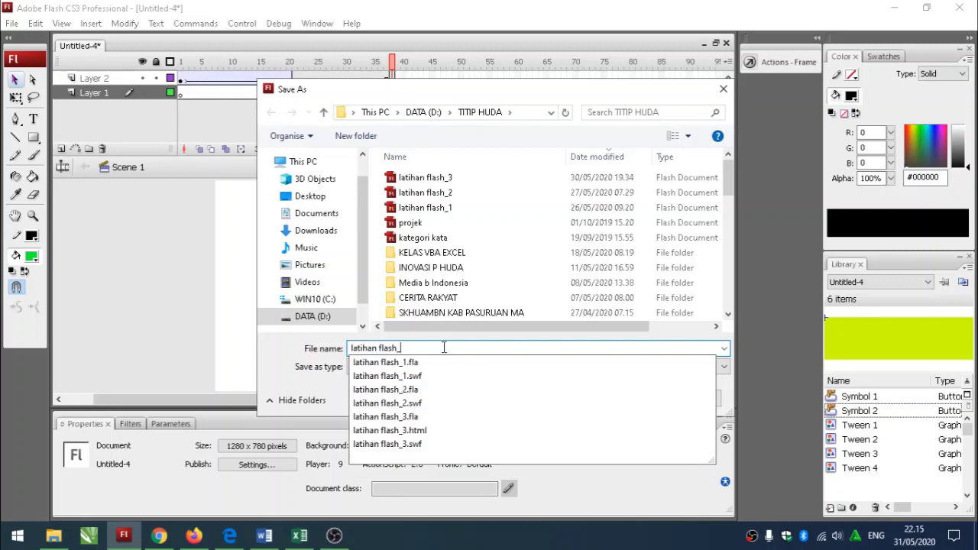
pyautogui.write('4')
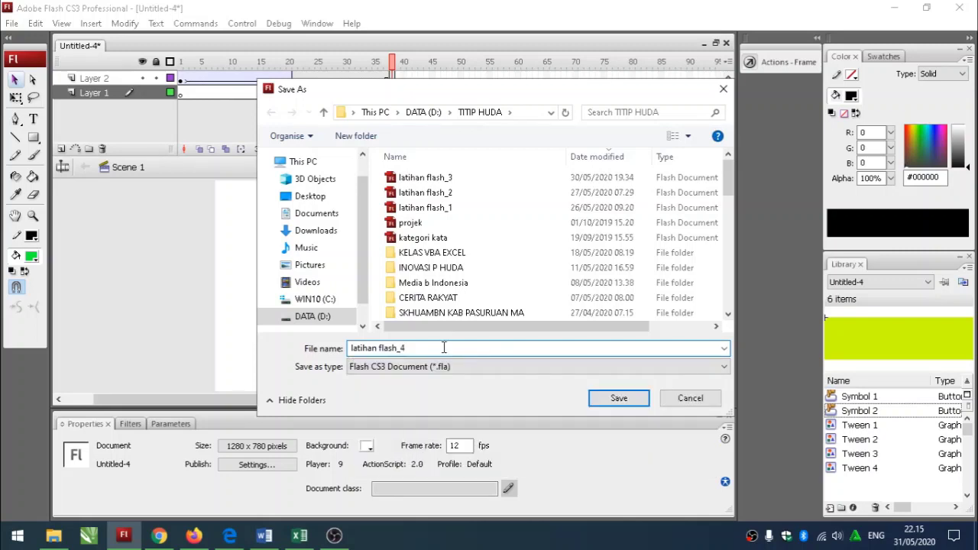
pyautogui.click(620, 397)
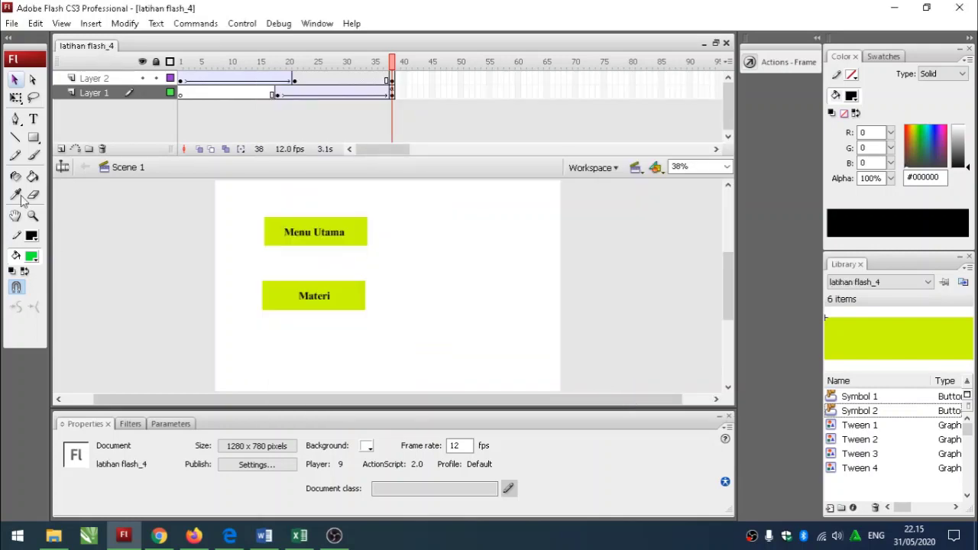
# Step: Publish the saved "latihan flash_4" movie and test its slide-in animation and the "Menu Utama" rollover
pyautogui.click(11, 22)
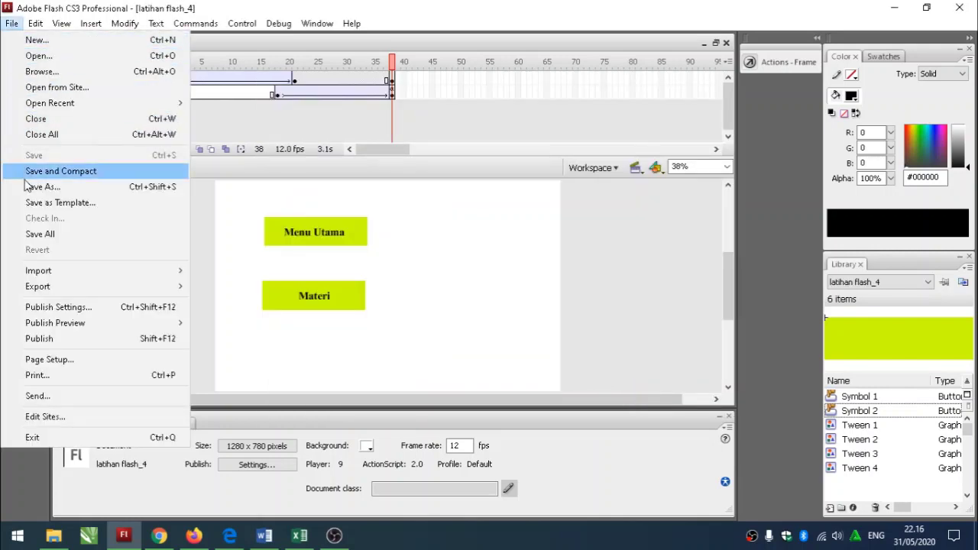
pyautogui.click(51, 336)
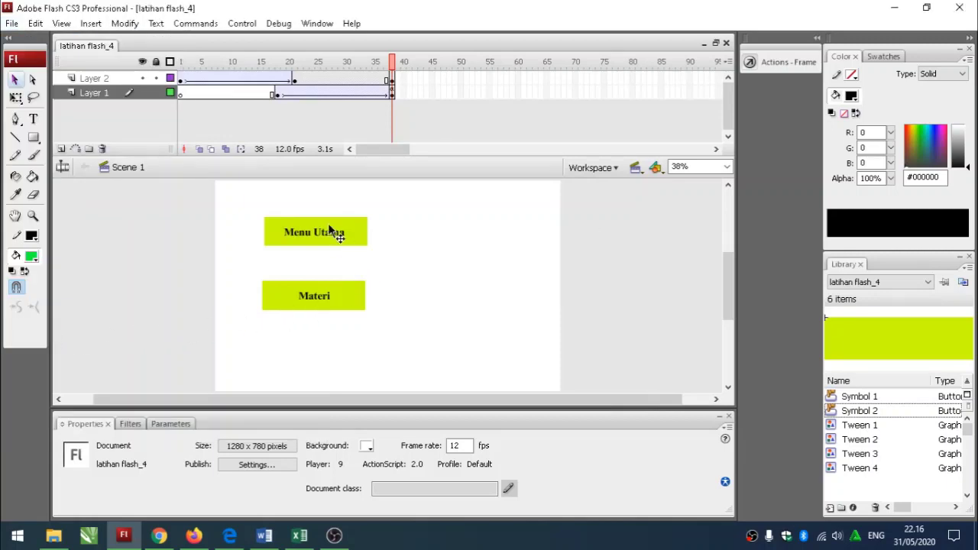
pyautogui.hotkey('ctrl', 'Return')
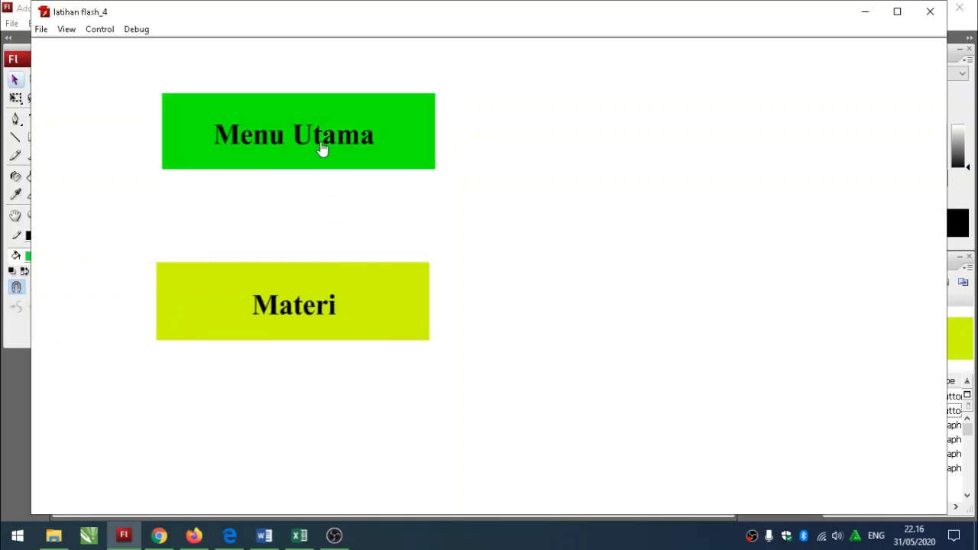
pyautogui.click(926, 13)
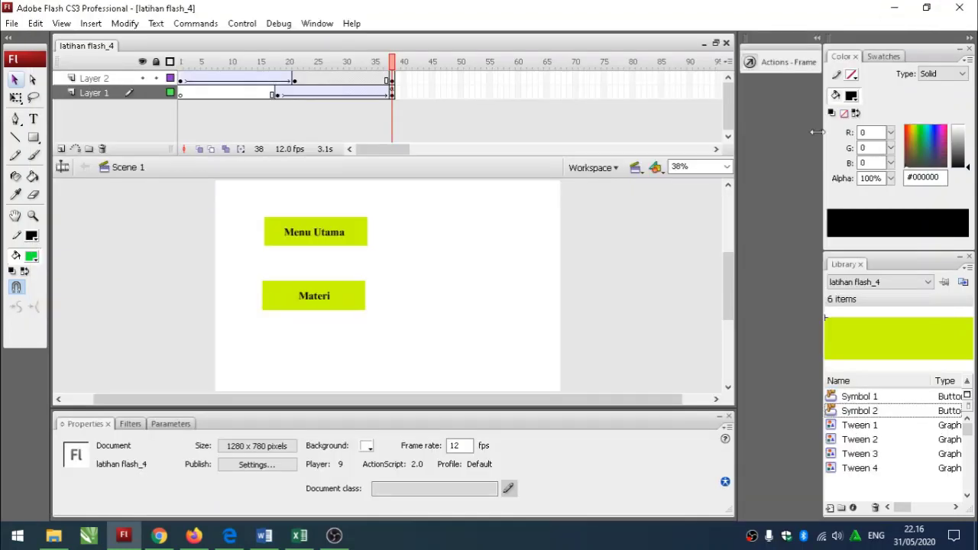